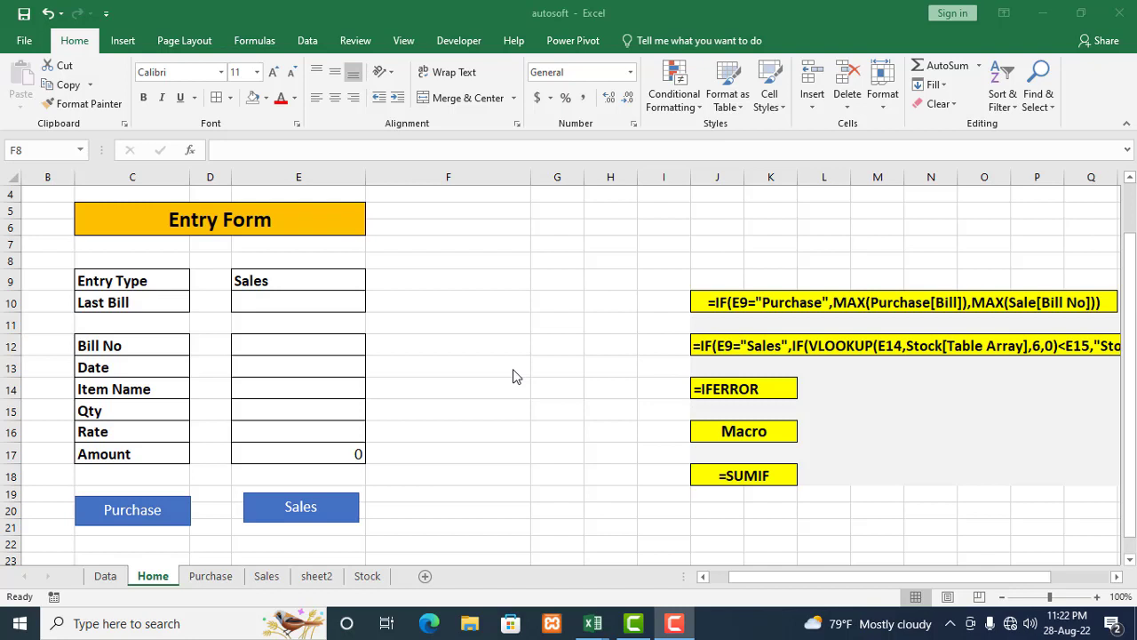
click(293, 307)
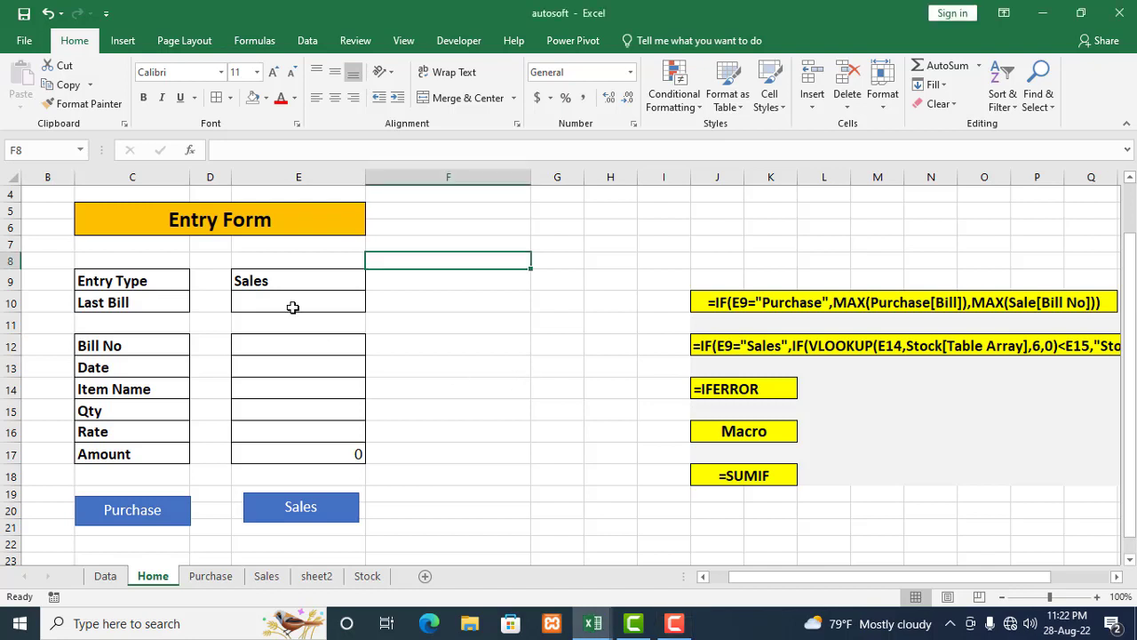
click(293, 308)
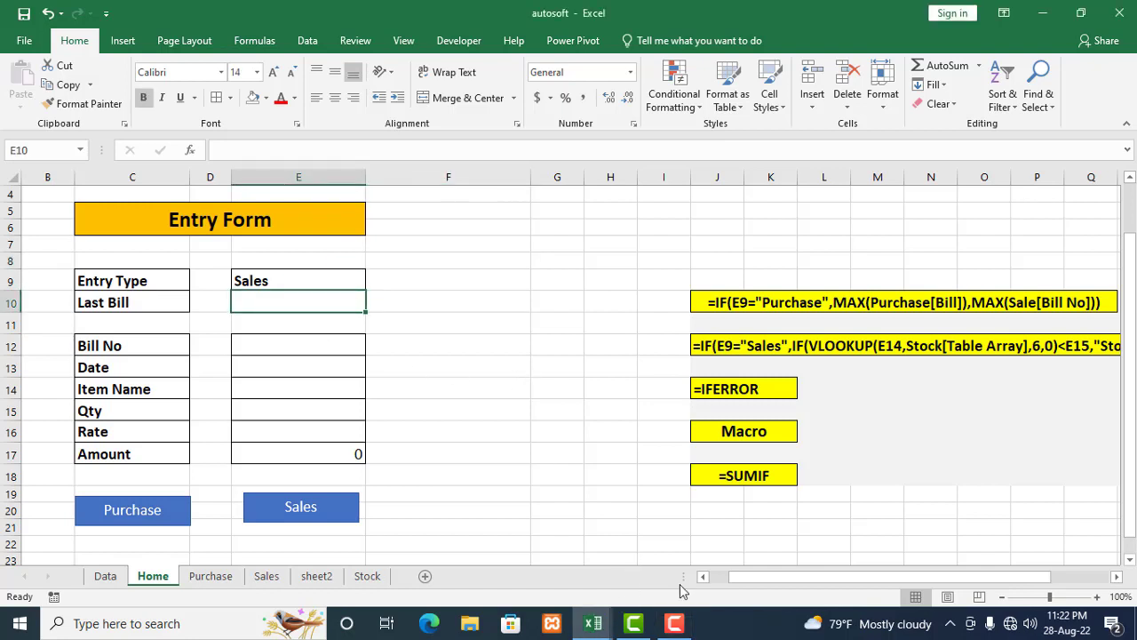
drag(728, 585, 716, 579)
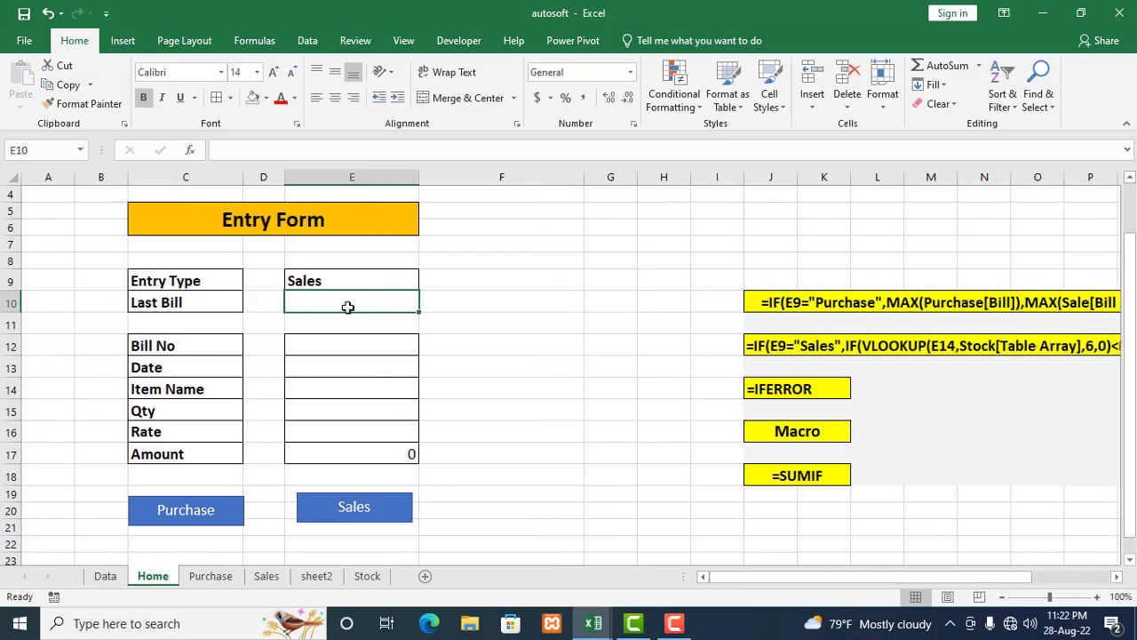
click(501, 414)
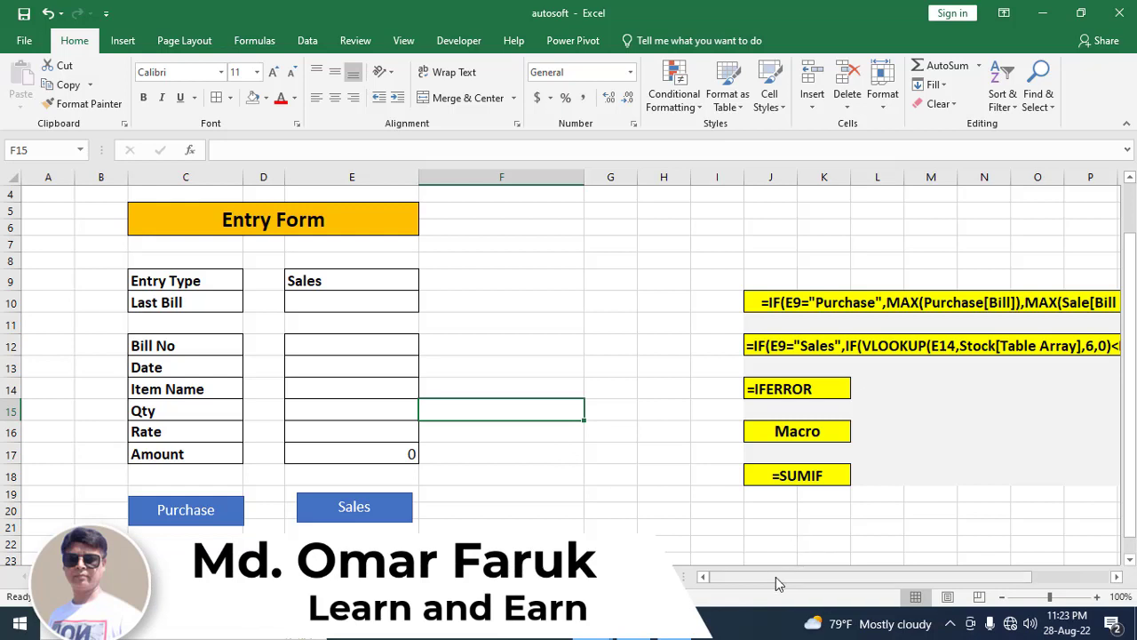
click(520, 369)
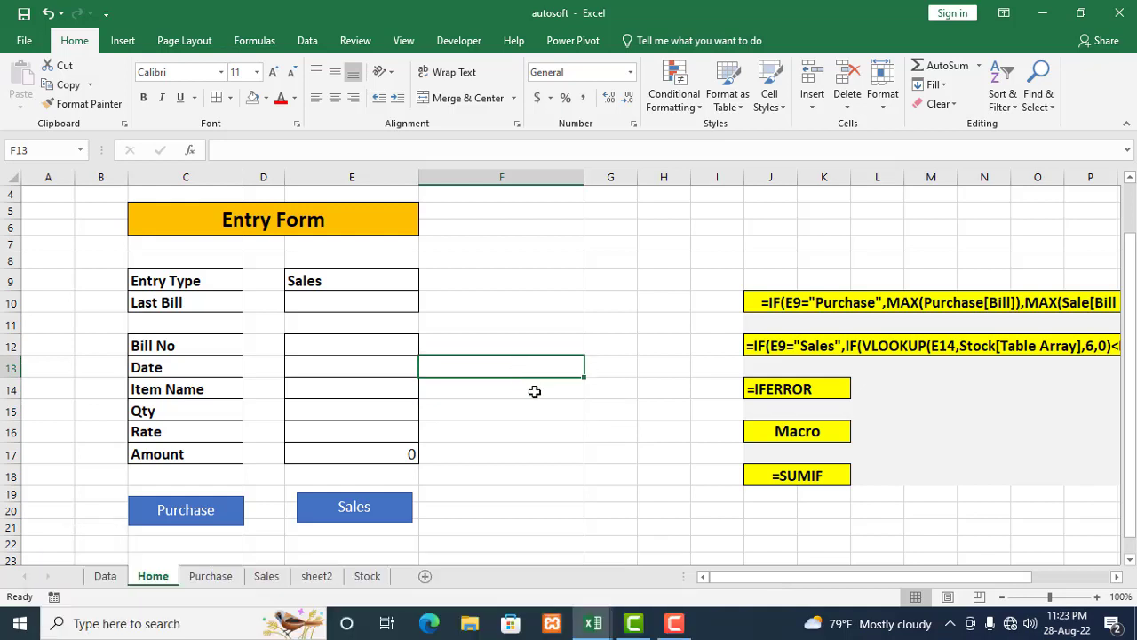
Set the Entry Type in cell E9 of the entry form to Purchase
click(355, 303)
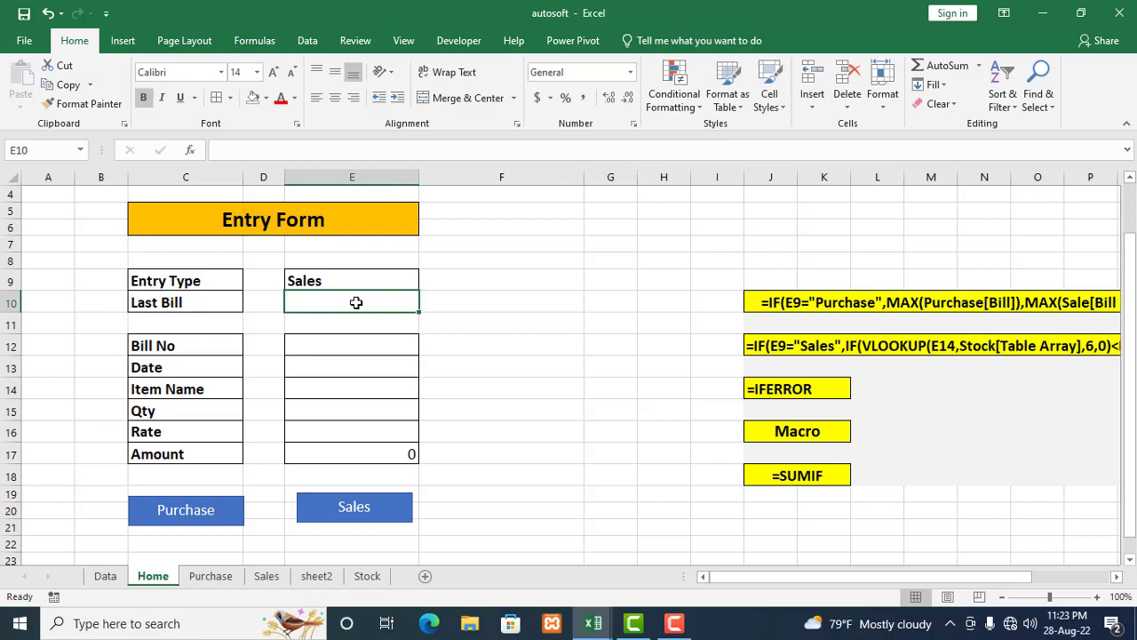
click(378, 281)
click(426, 282)
click(329, 294)
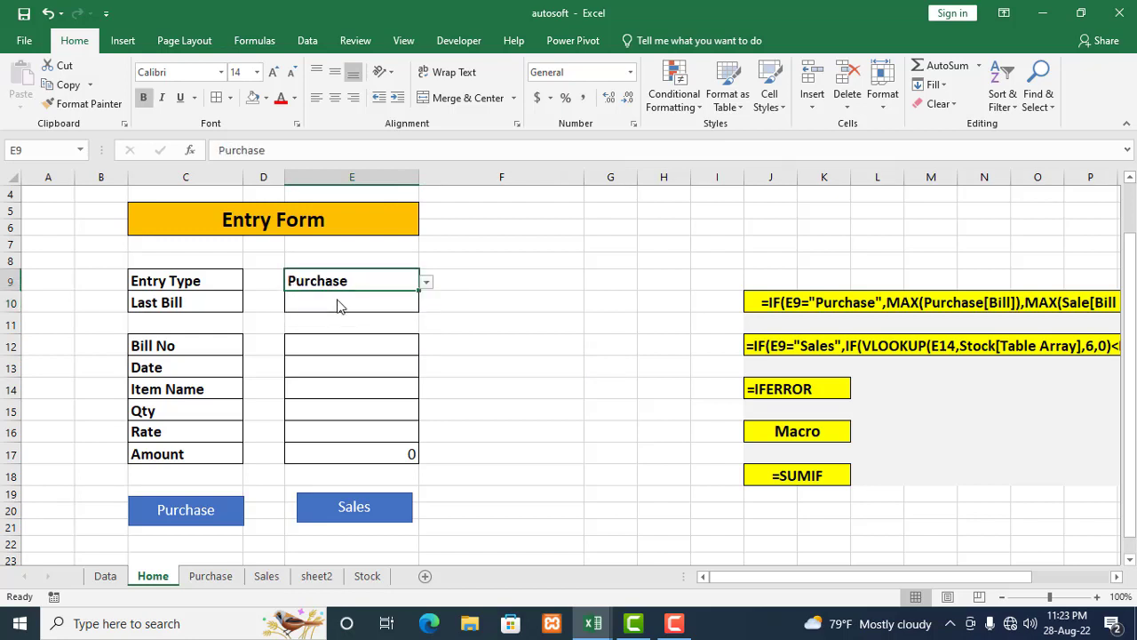
Start an IF formula in the Last Bill cell E10 with the logical test E9="Purchase"
click(337, 304)
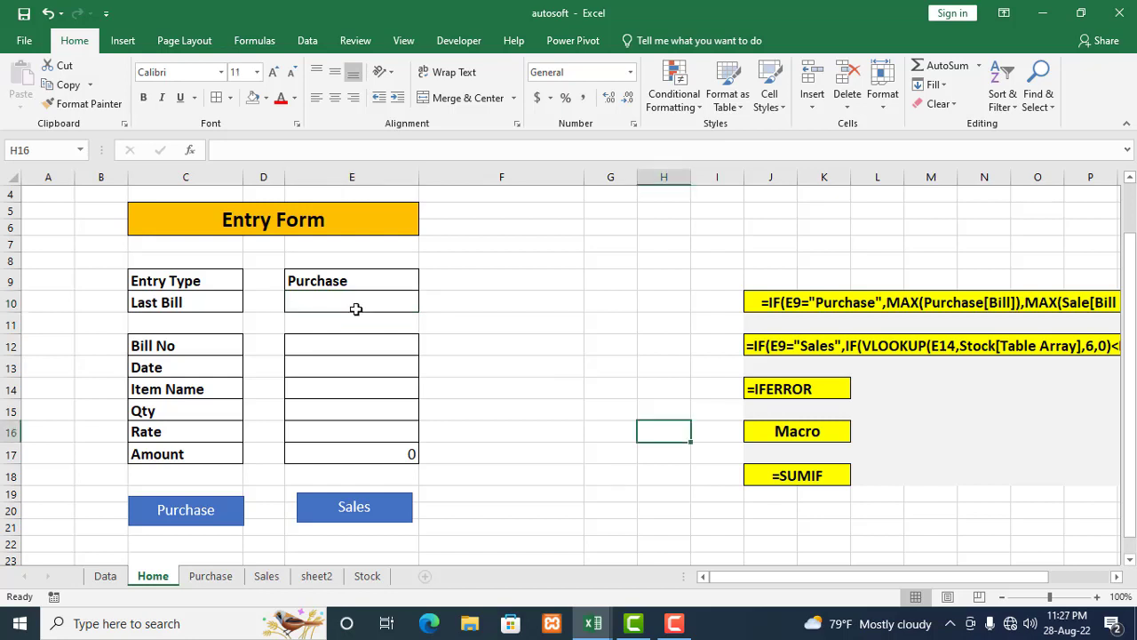
click(358, 306)
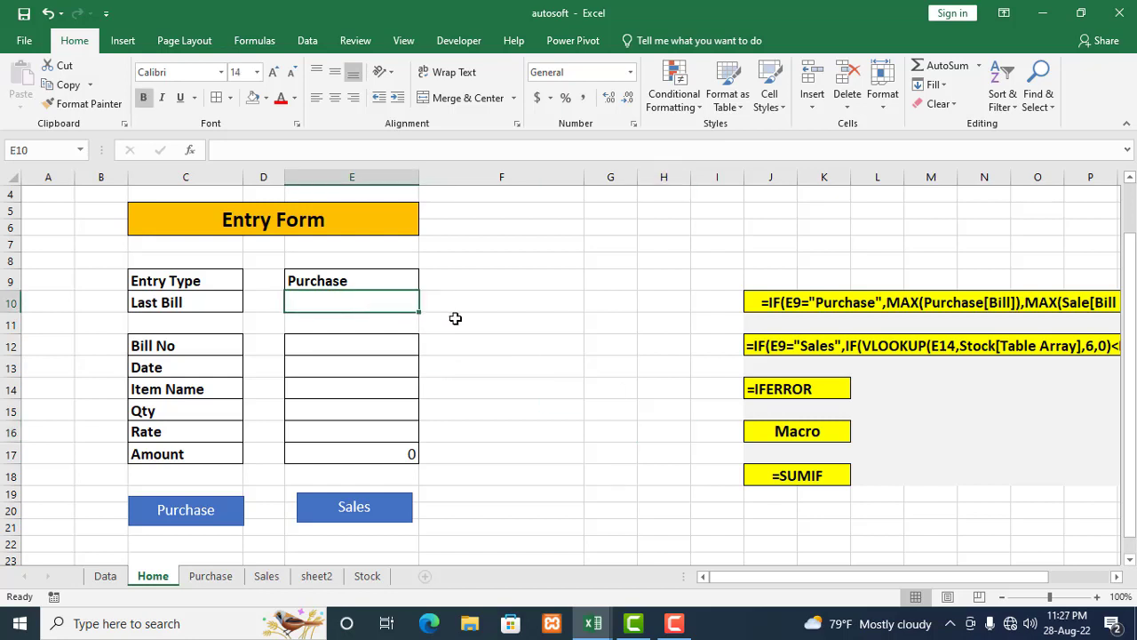
text(=)
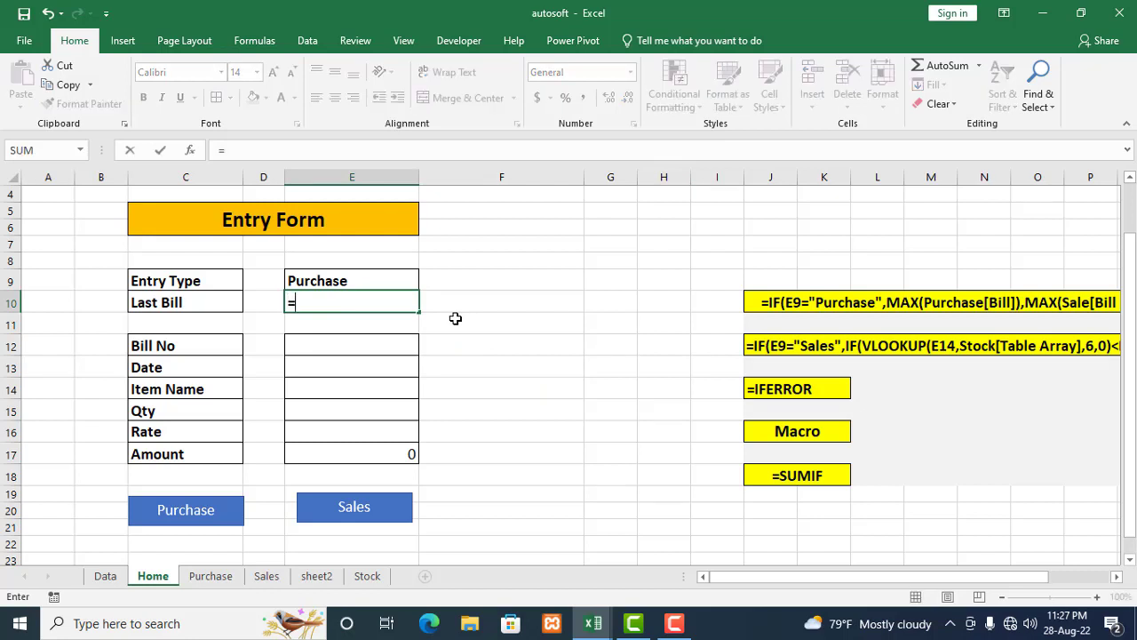
text(IF)
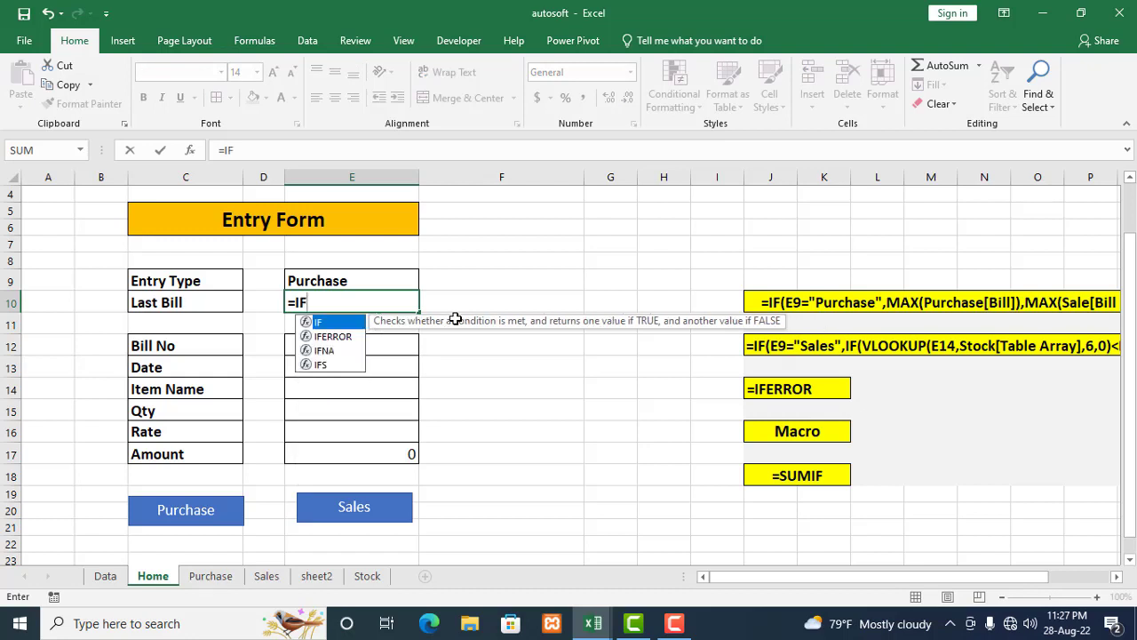
text(()
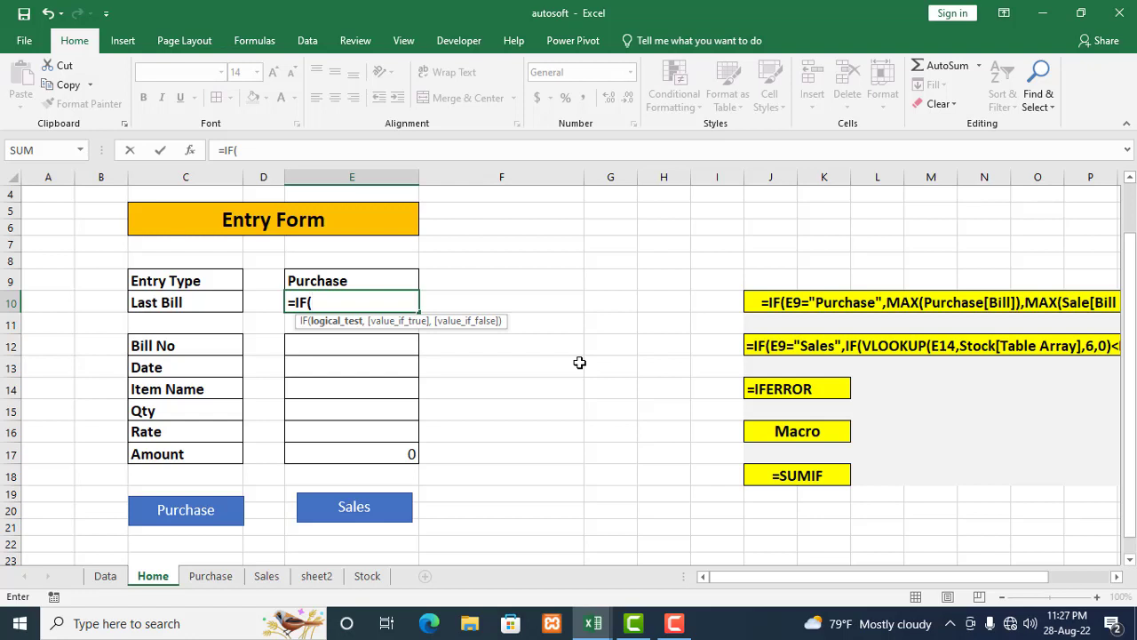
text(E)
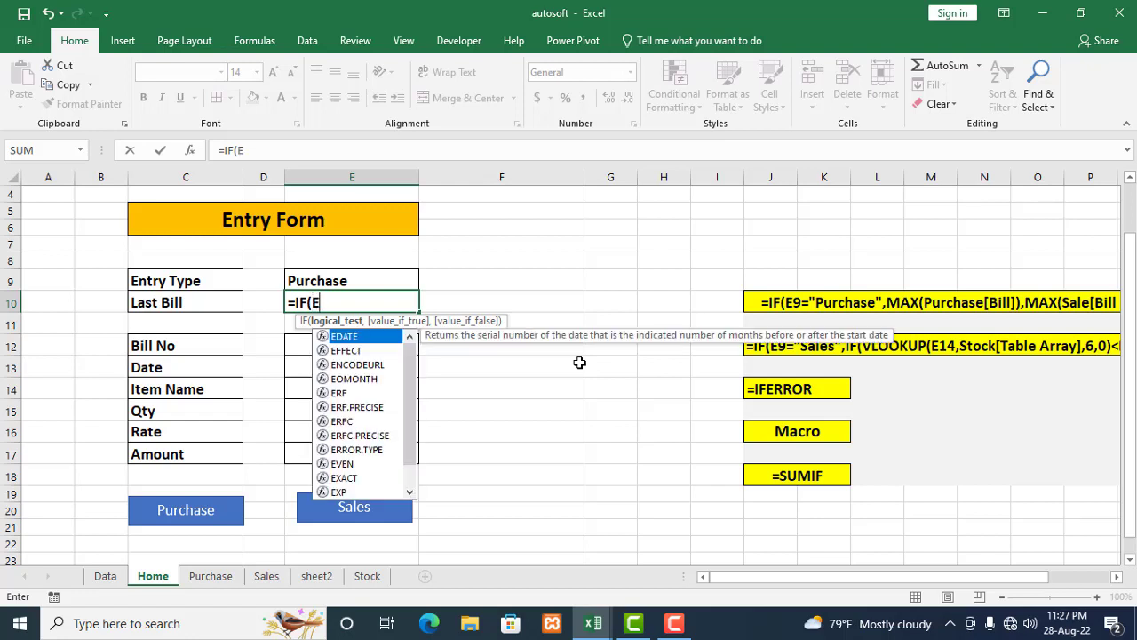
text(9)
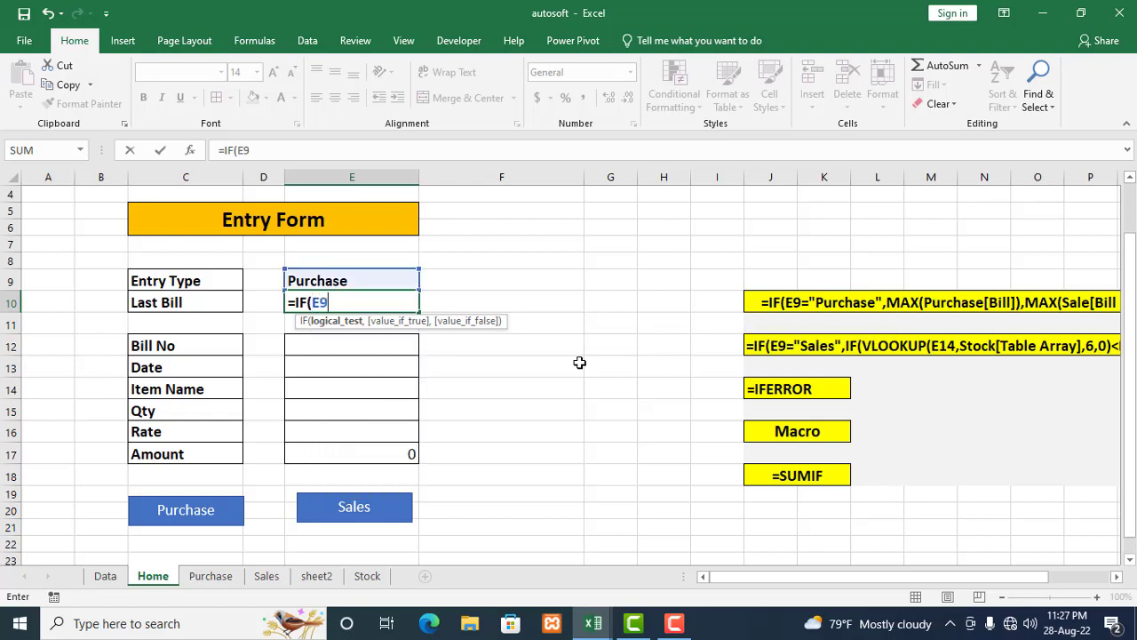
text(="Purchase)
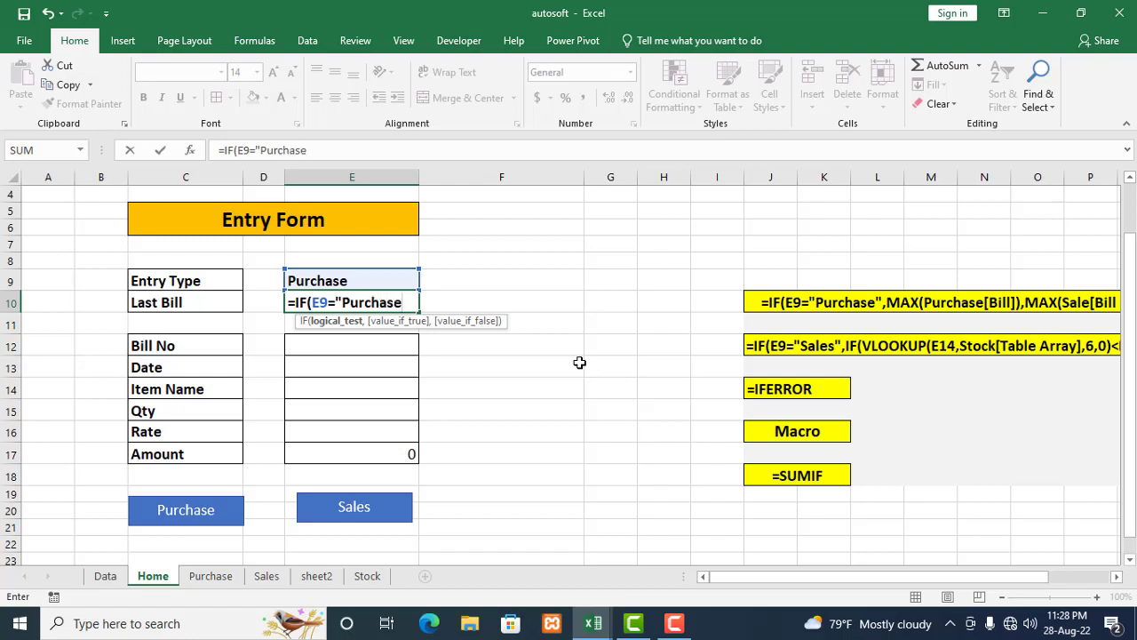
text(",)
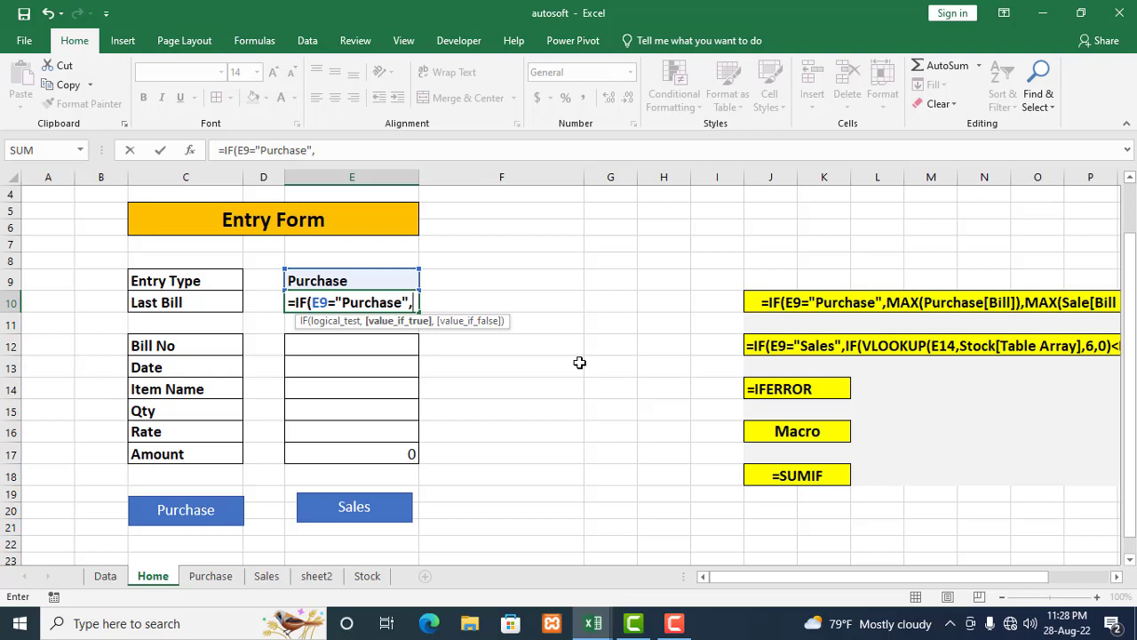
Add the value-if-true argument as MAX of the whole Bill No column, including its header, in the Purchase sheet's table
text(Max)
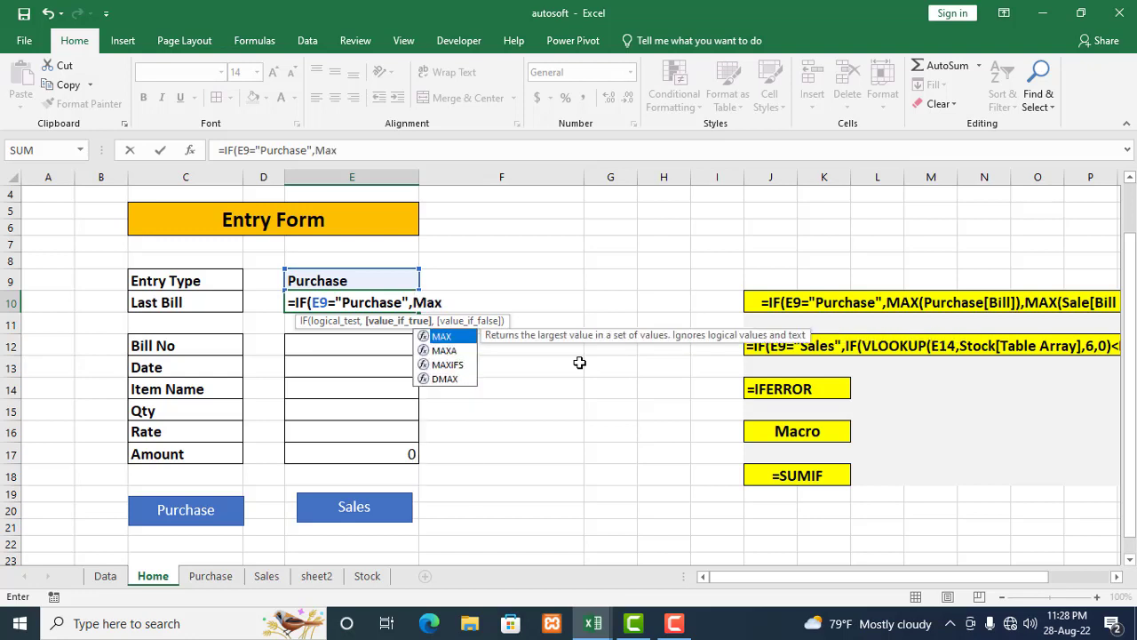
text(()
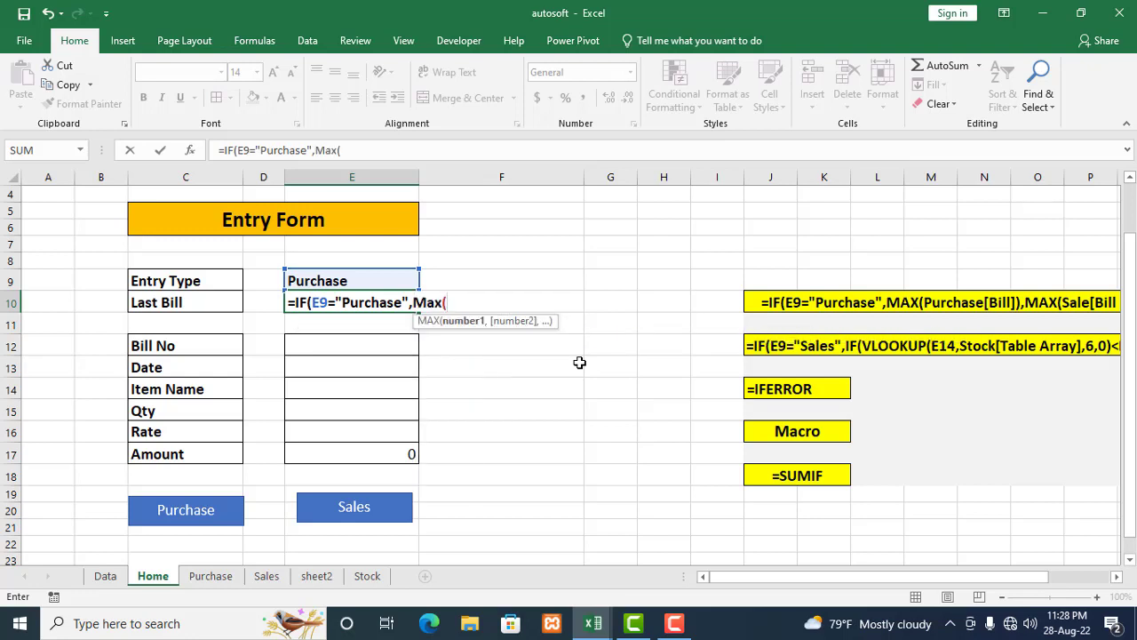
click(365, 150)
click(203, 576)
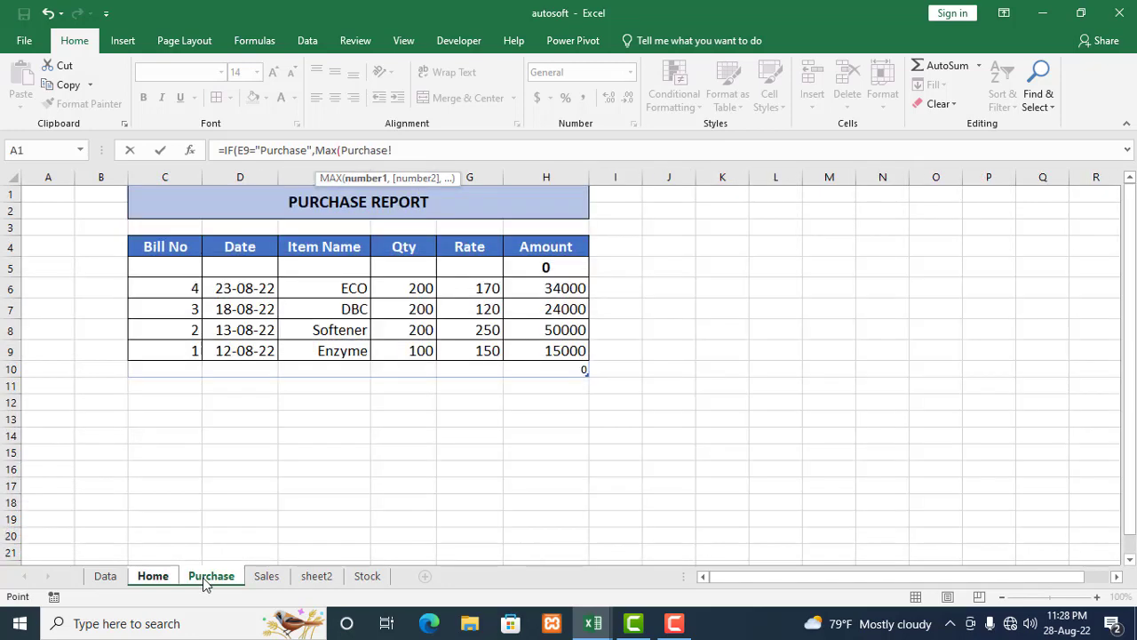
drag(171, 252, 171, 363)
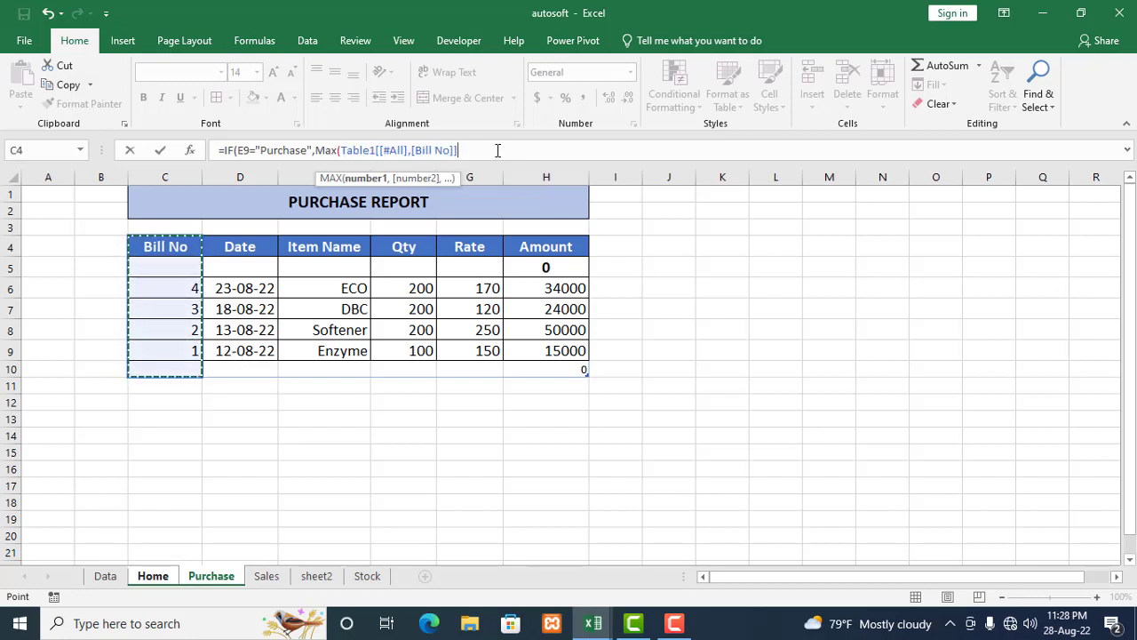
text())
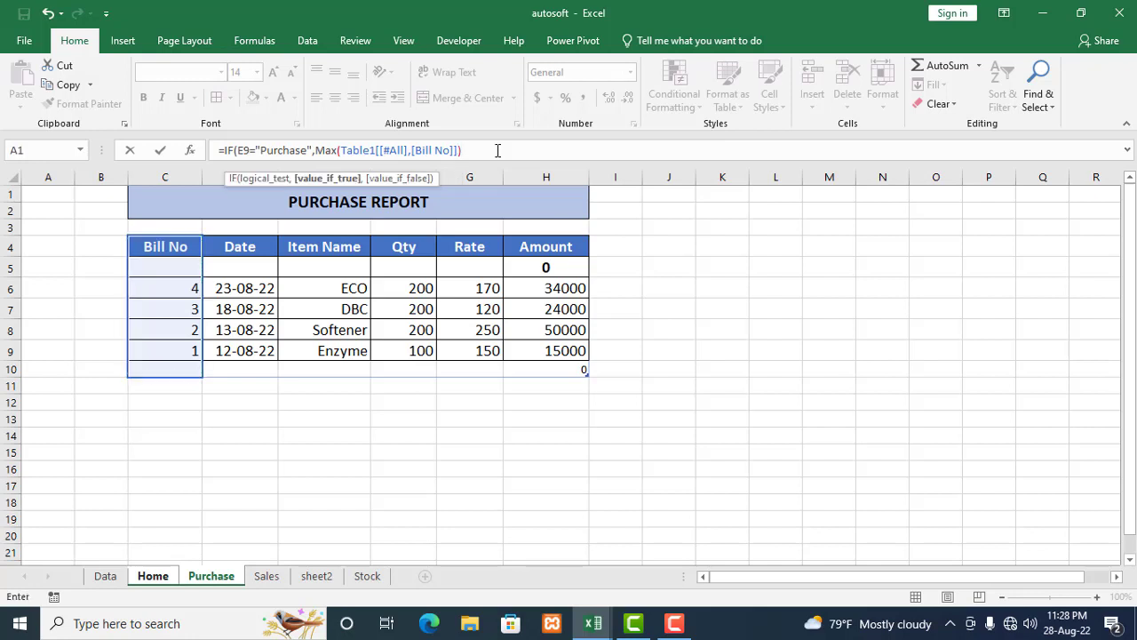
Add MAX of the whole Bill No column in the Sales sheet's table as the value-if-false argument and enter the formula
text(,M)
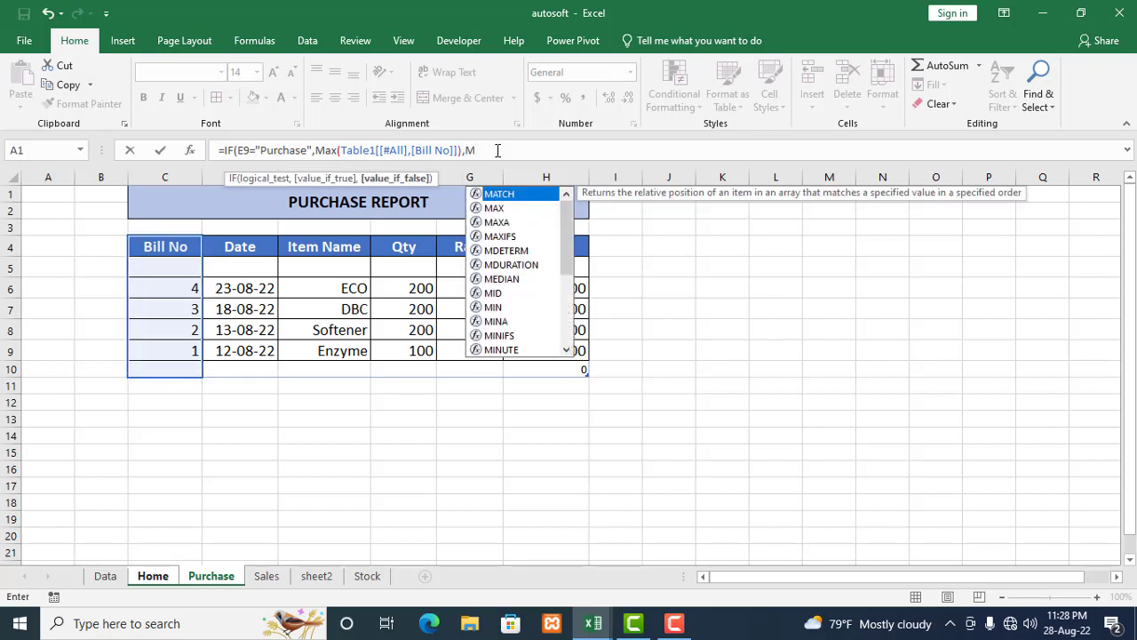
text(ax)
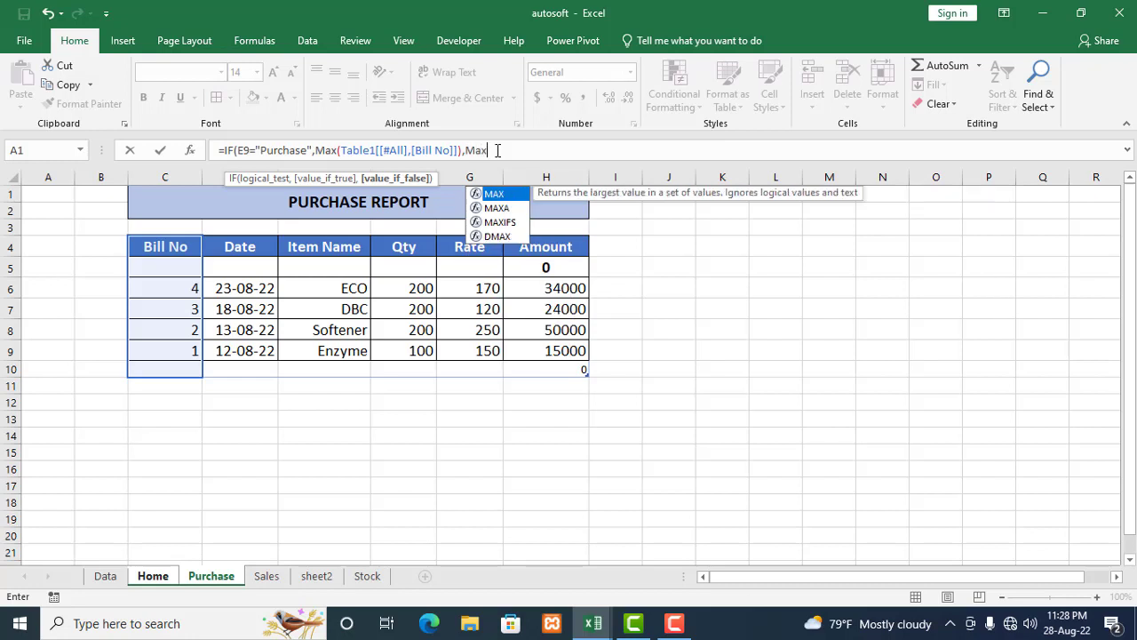
text(()
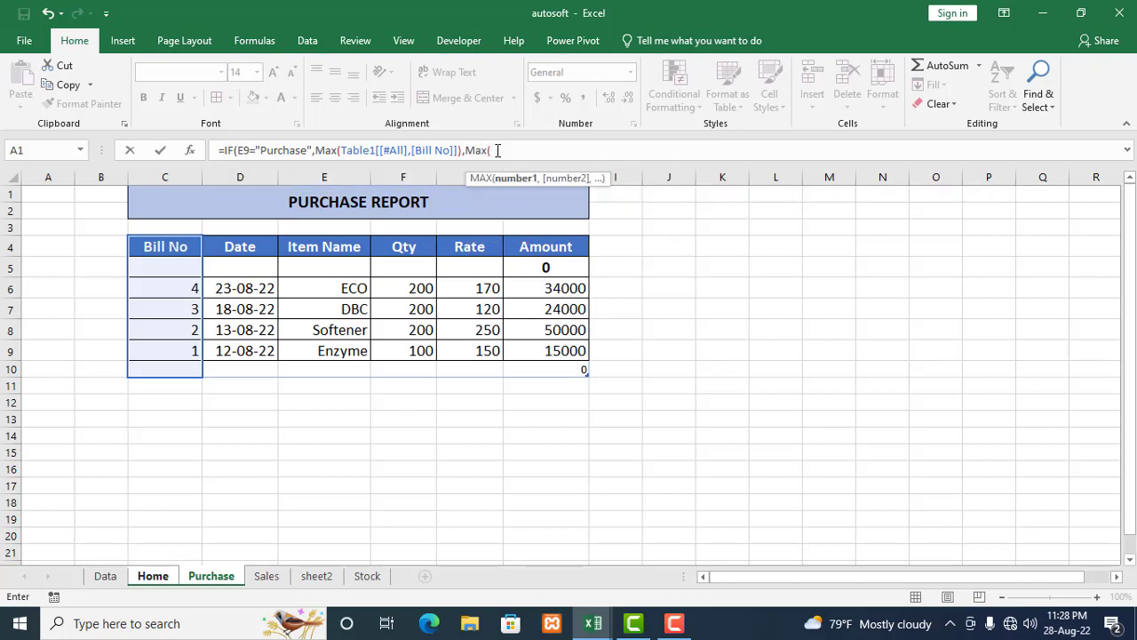
click(266, 577)
drag(153, 249, 168, 343)
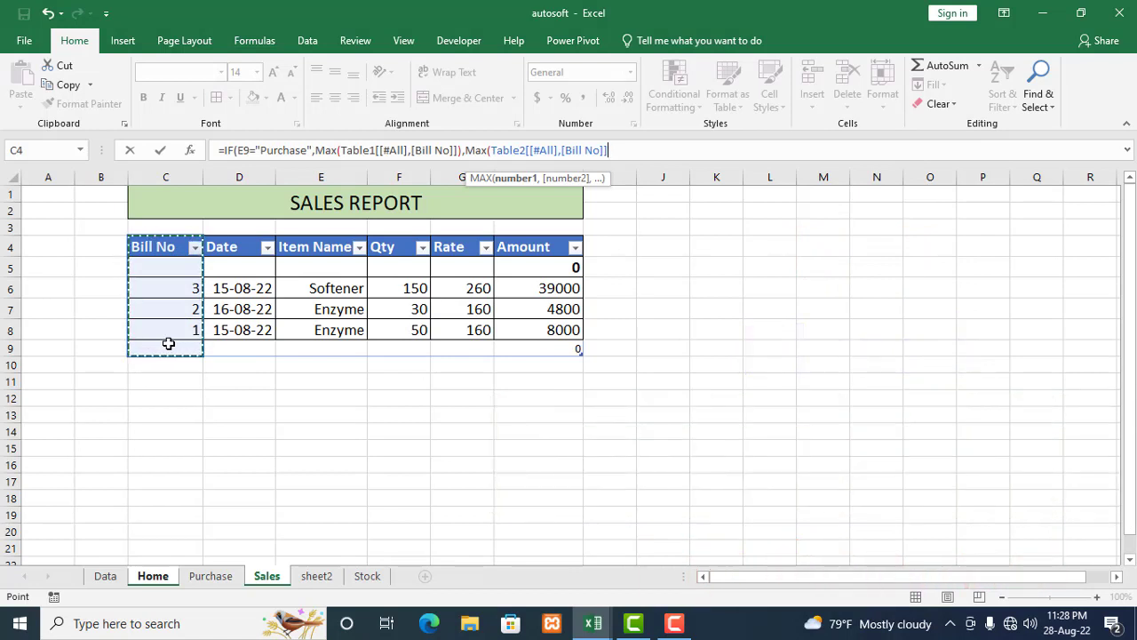
text())
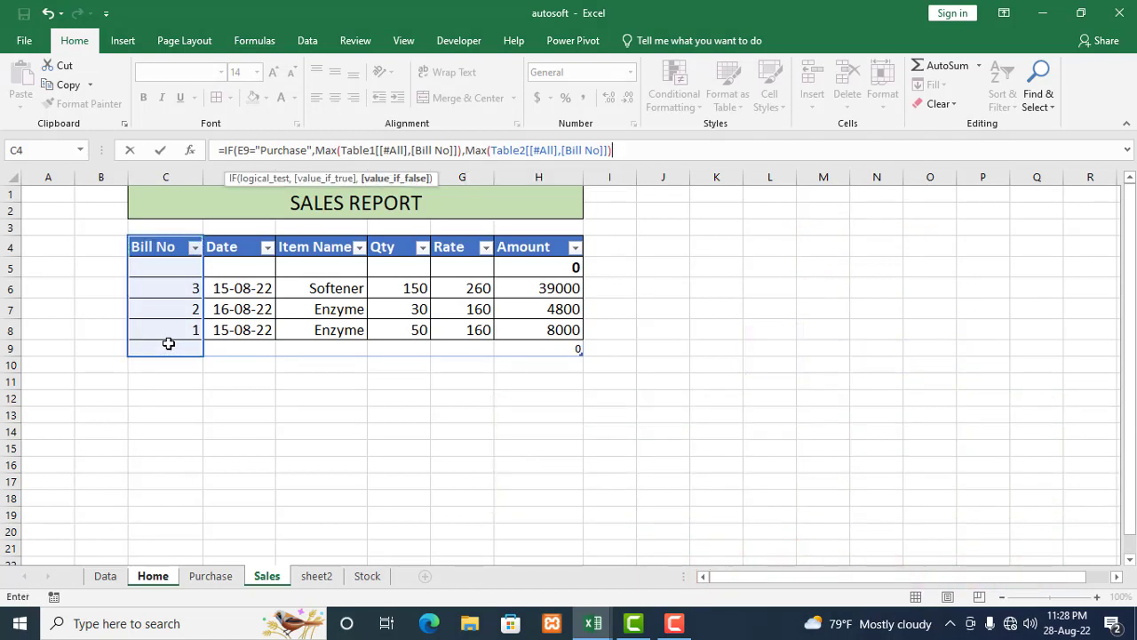
text())
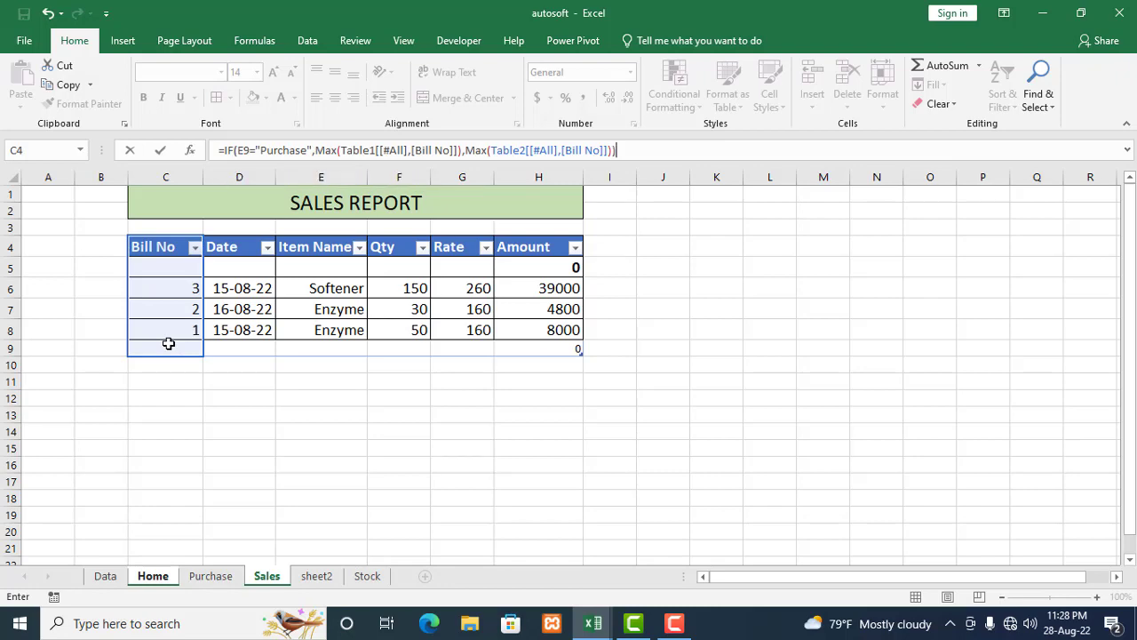
key(Return)
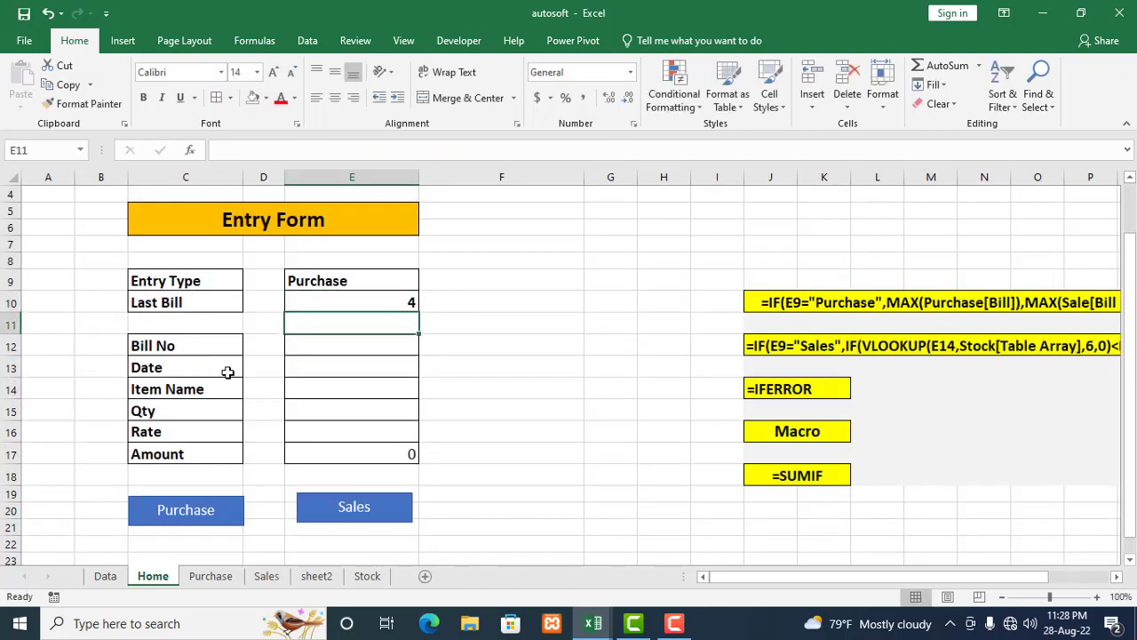
Check the Last Bill result in E10 against the Bill No column on the Purchase sheet, and return to the Home sheet
click(528, 329)
click(391, 300)
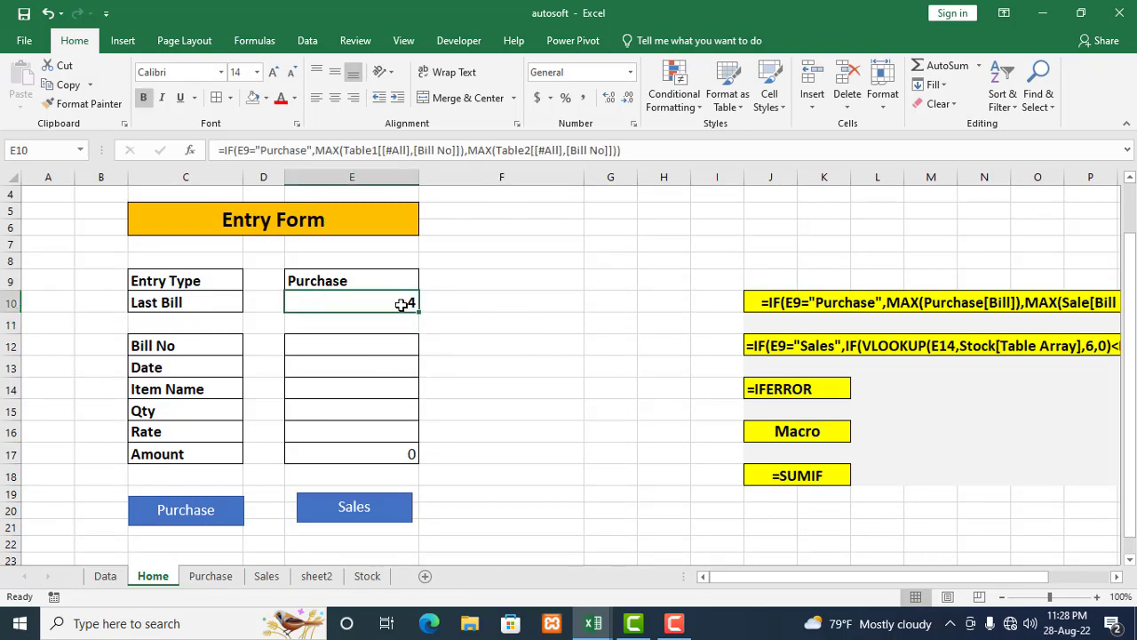
click(444, 318)
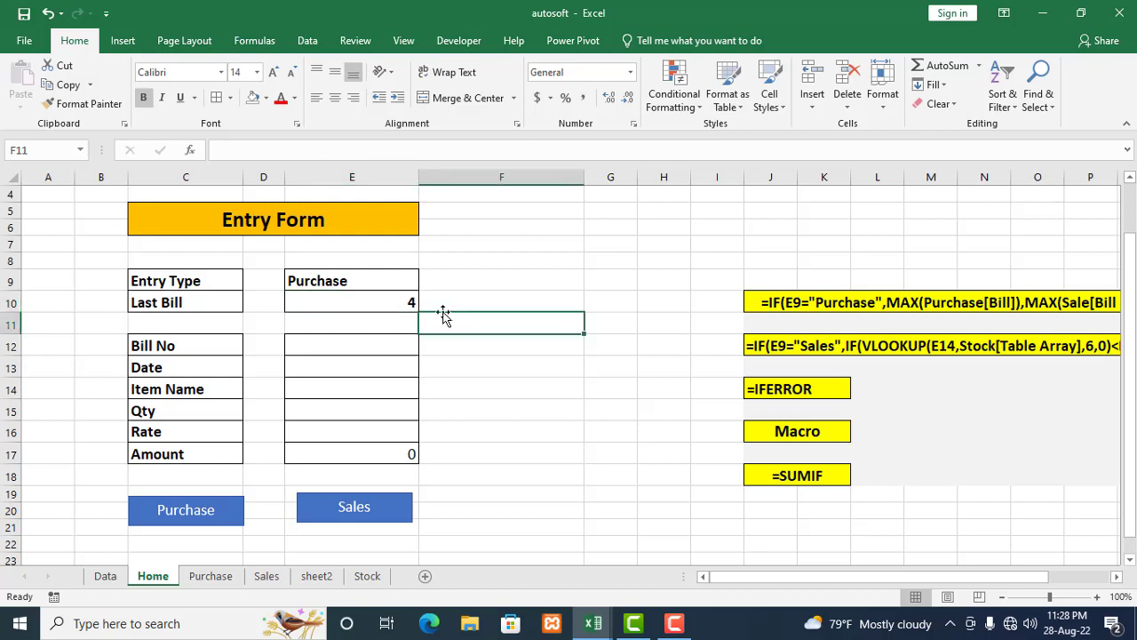
click(381, 280)
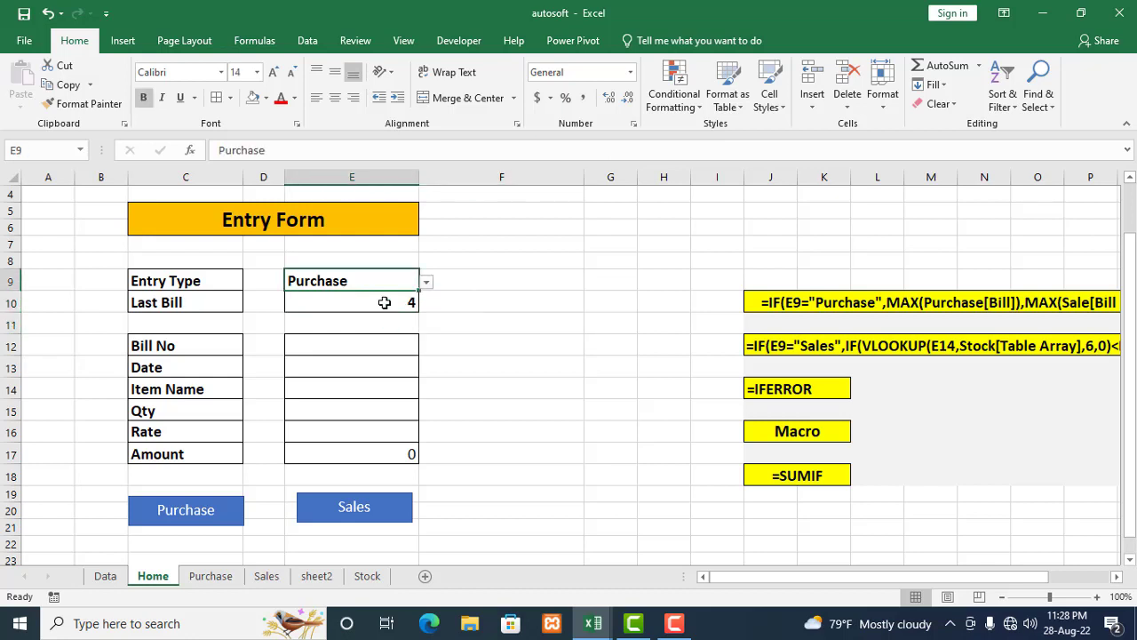
click(383, 302)
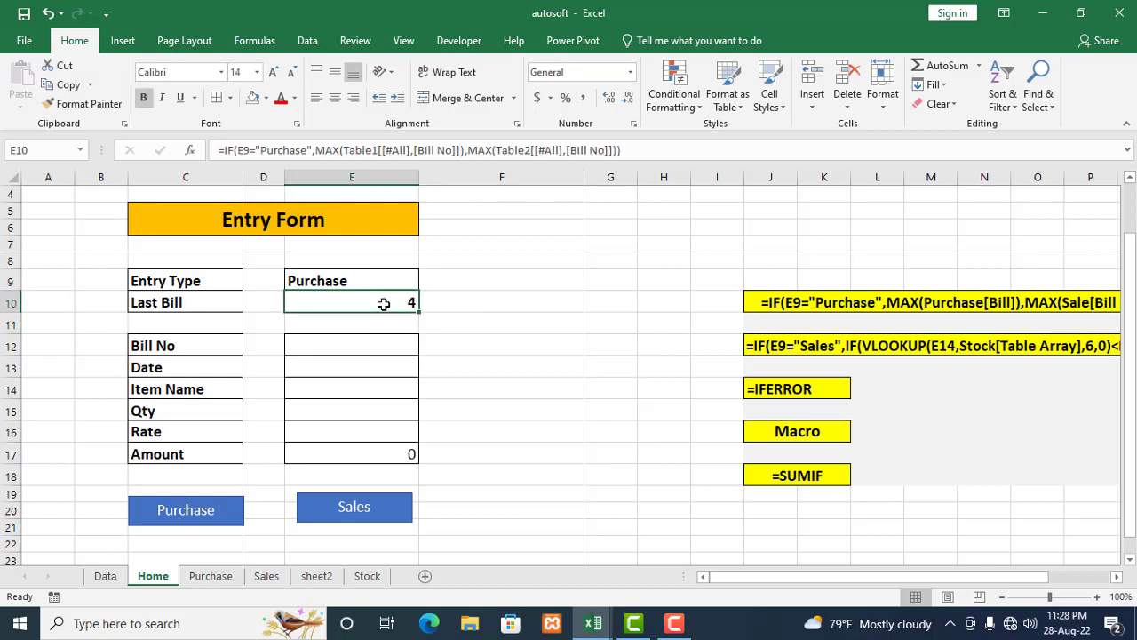
click(213, 576)
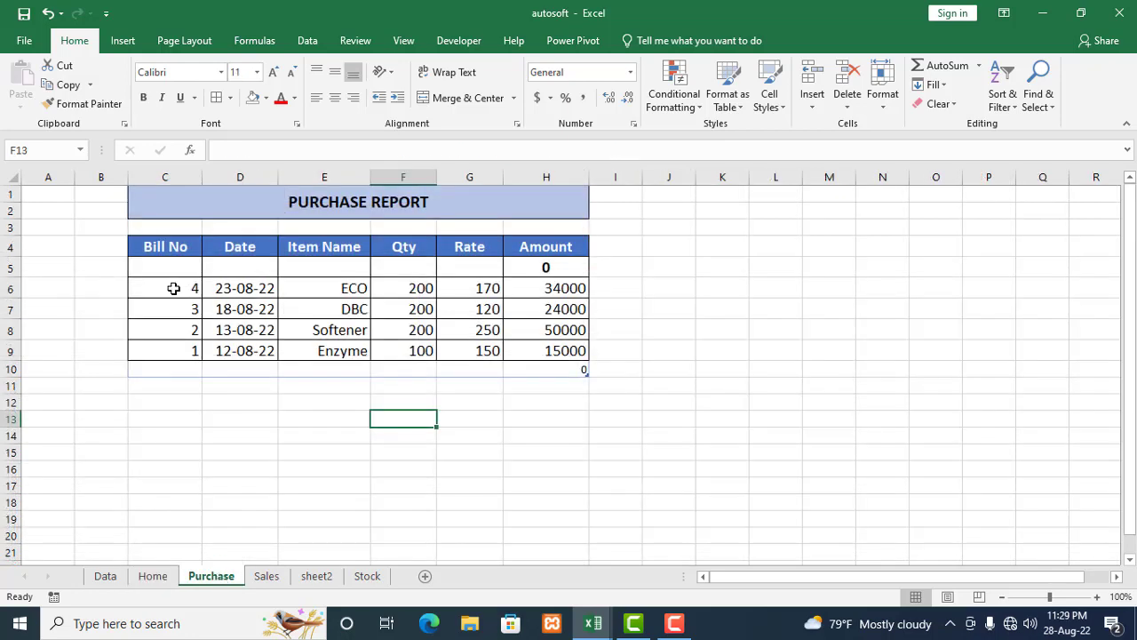
click(162, 576)
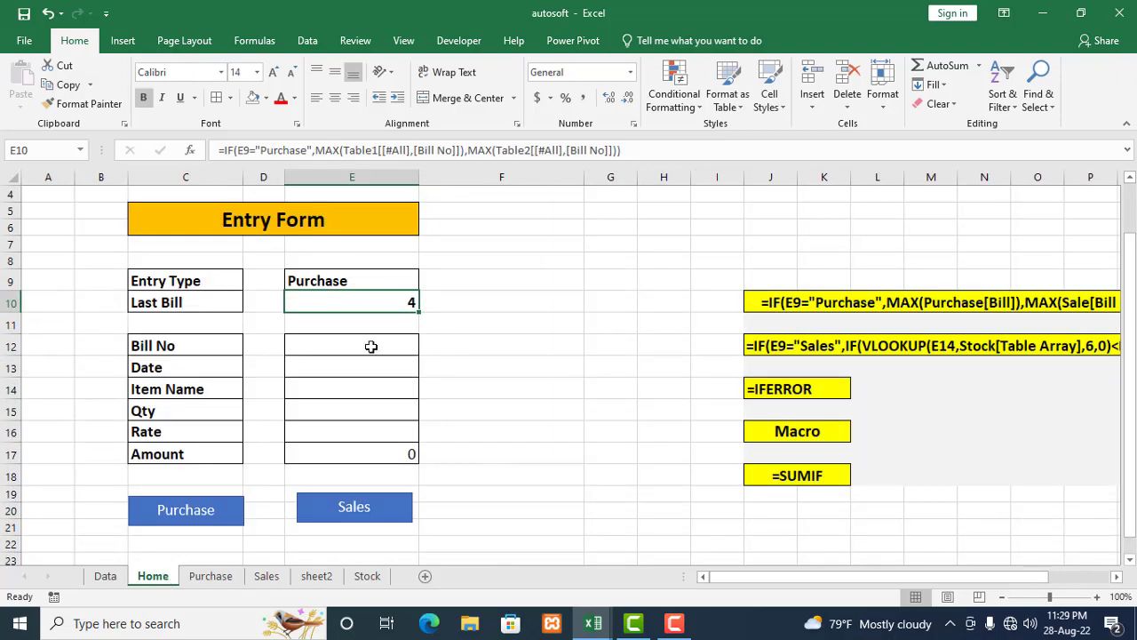
Set the Entry Type in E9 to Sales and check the Last Bill result against the Bill No column on the Sales sheet, returning to Home
click(401, 284)
click(427, 282)
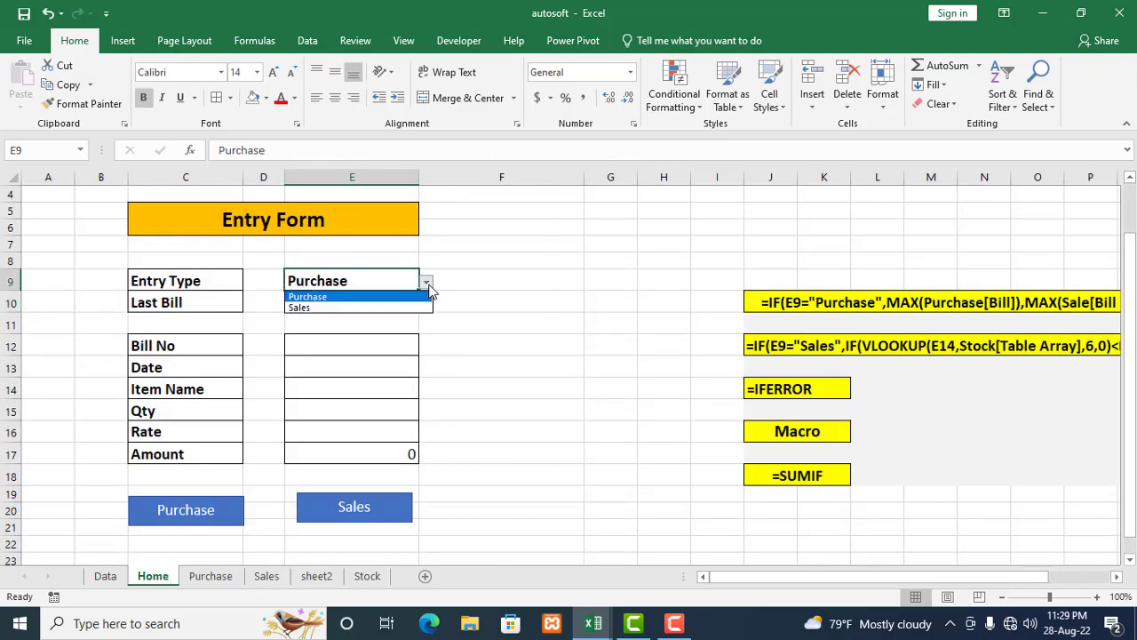
click(351, 307)
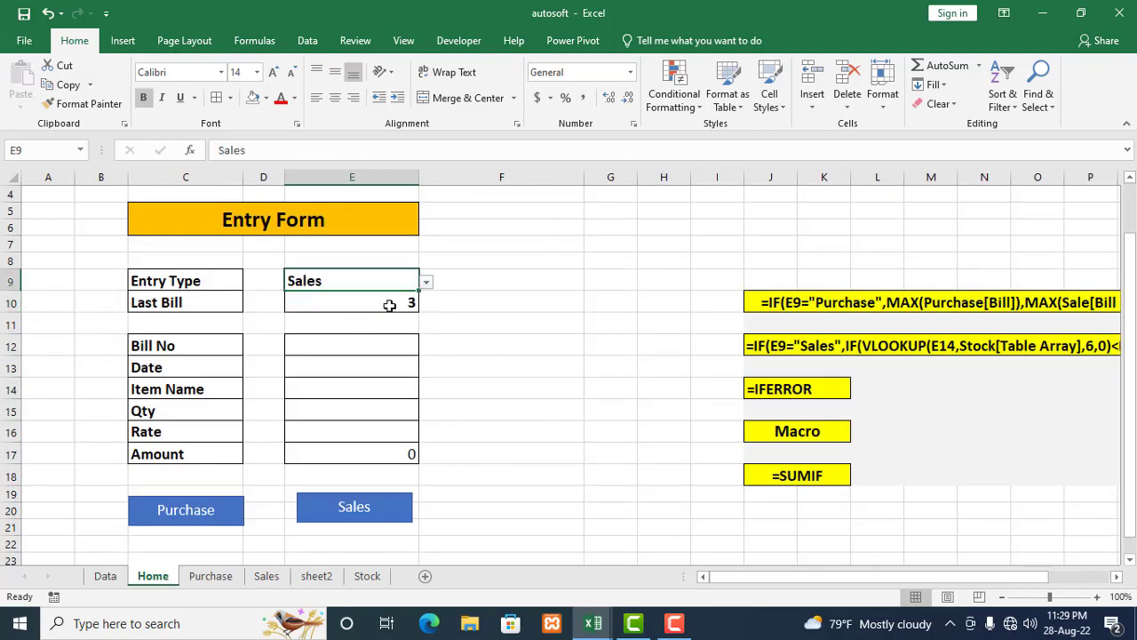
click(267, 576)
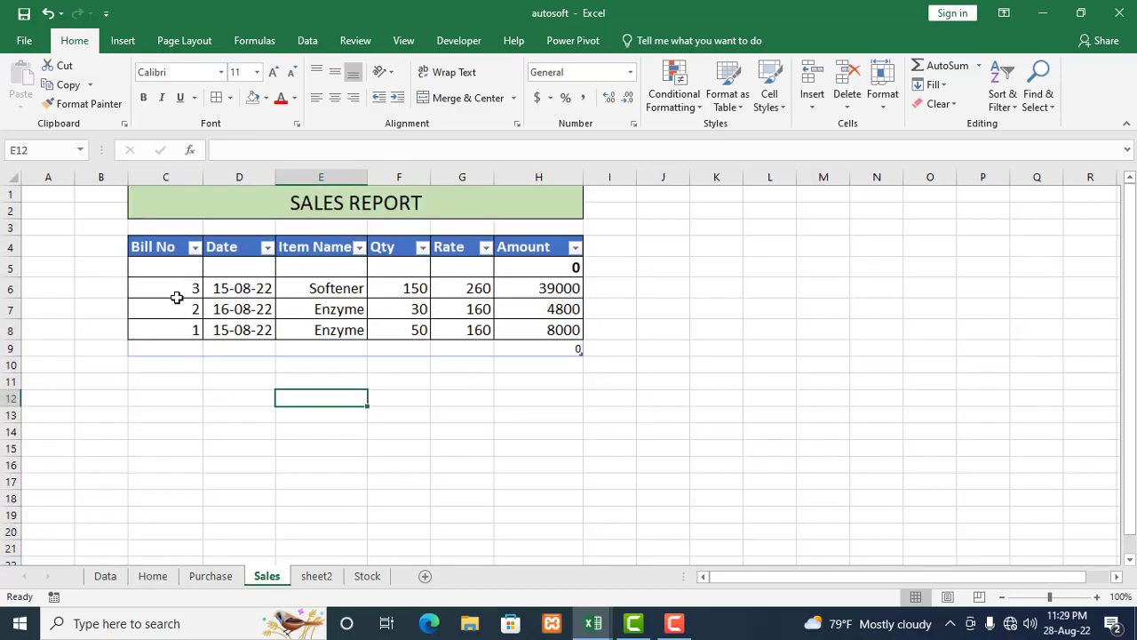
click(155, 576)
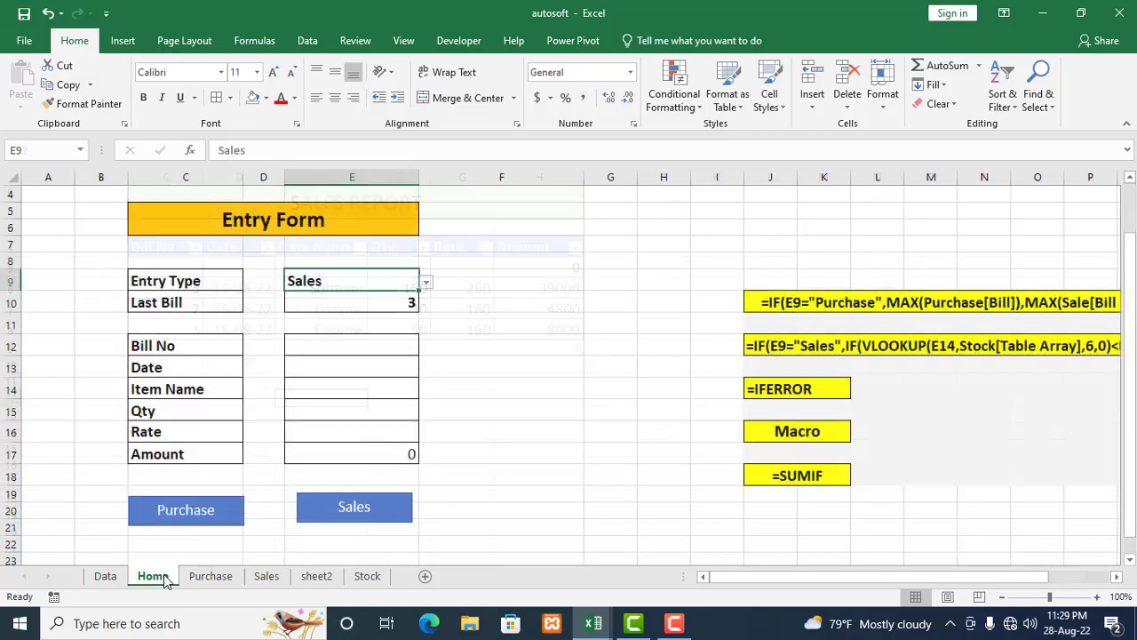
scroll(566, 269, down, 1)
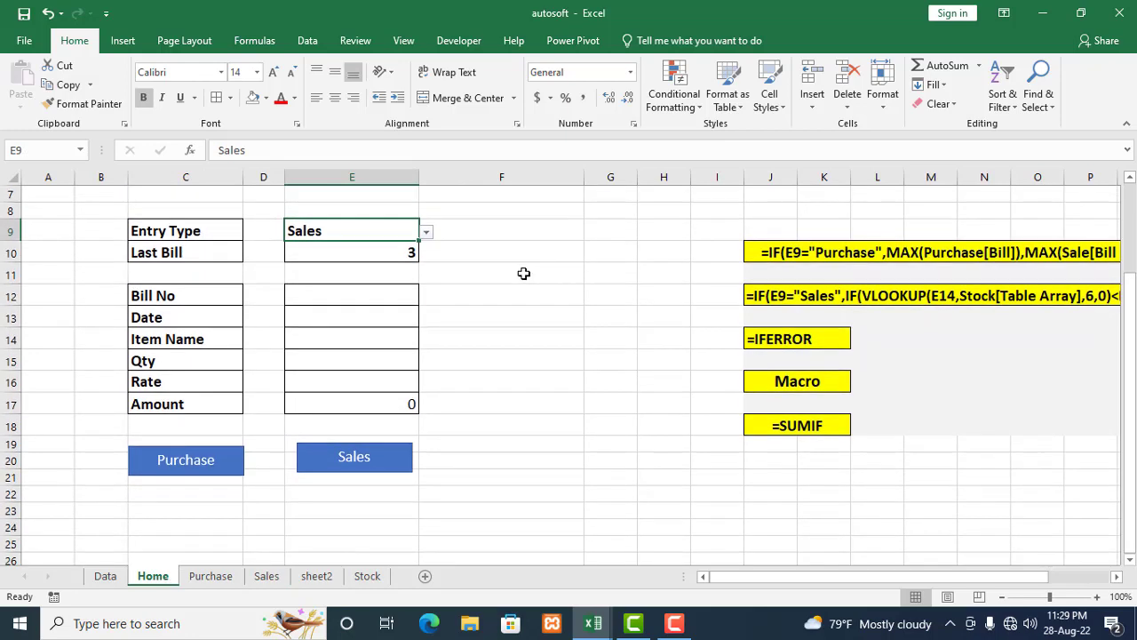
click(566, 272)
click(409, 260)
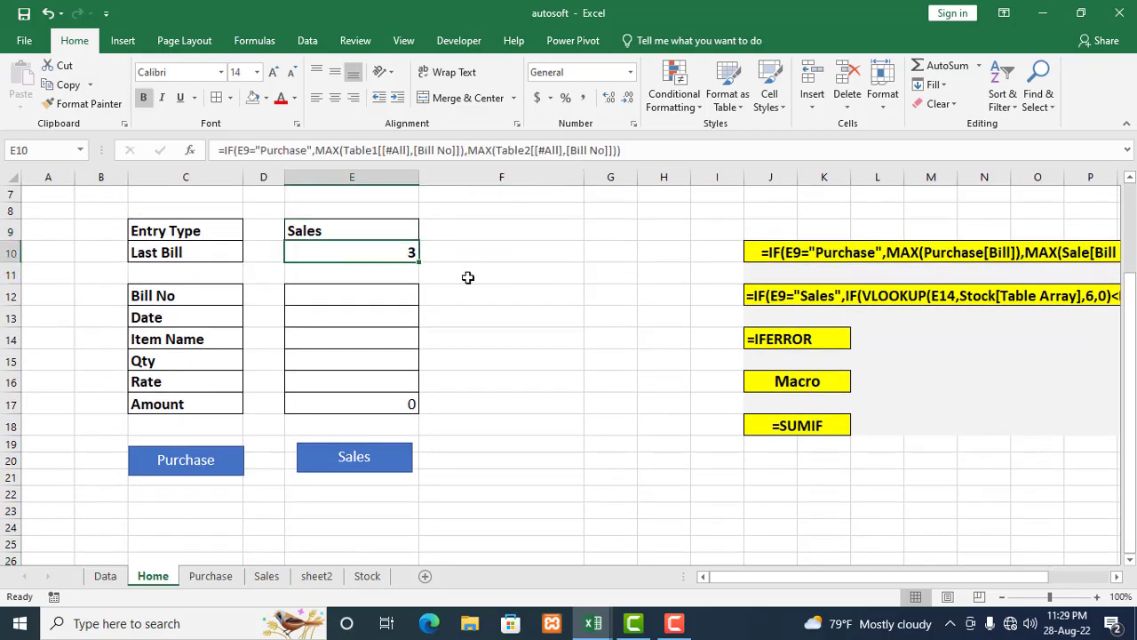
Set the Entry Type in E9 to Purchase and select the Last Bill cell E10 to review its formula
scroll(468, 277, up, 1)
scroll(469, 277, up, 2)
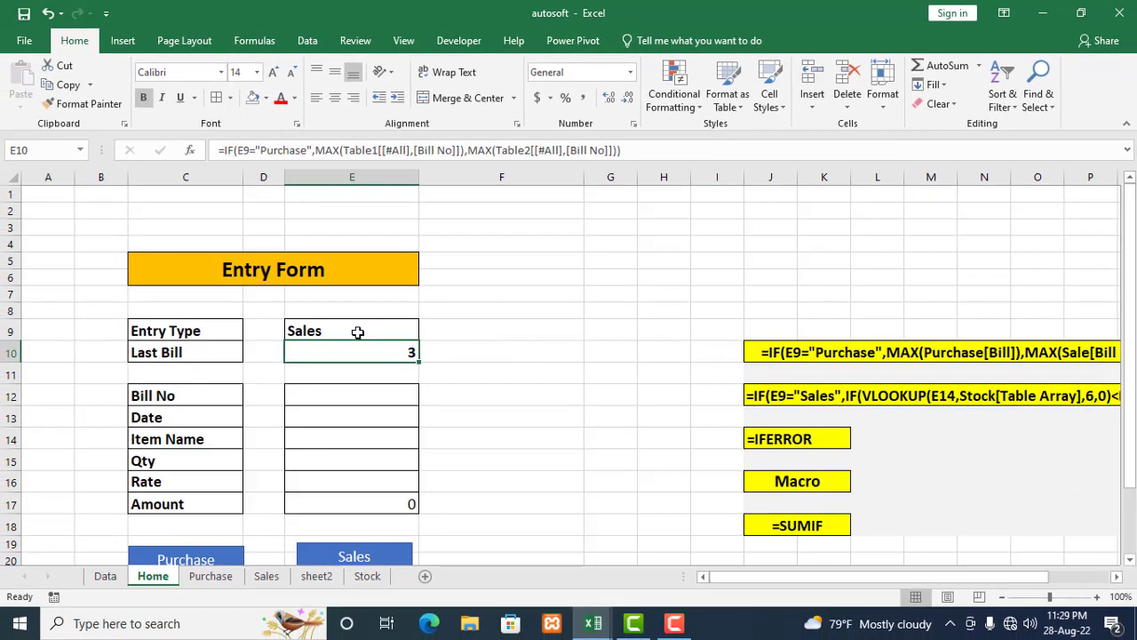
click(357, 331)
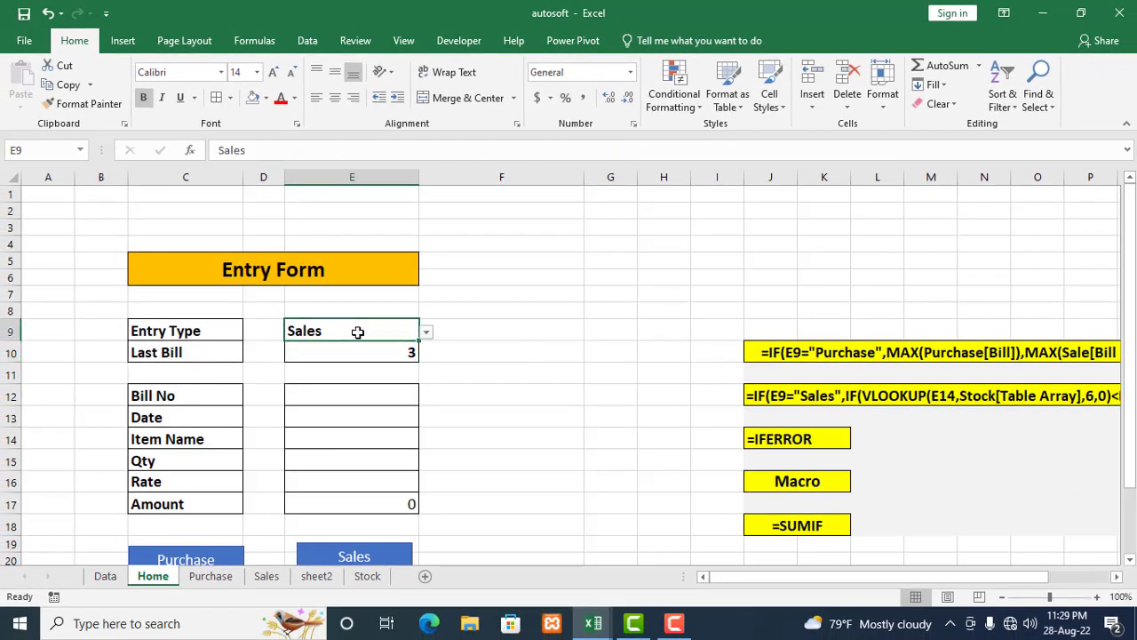
click(425, 332)
click(375, 347)
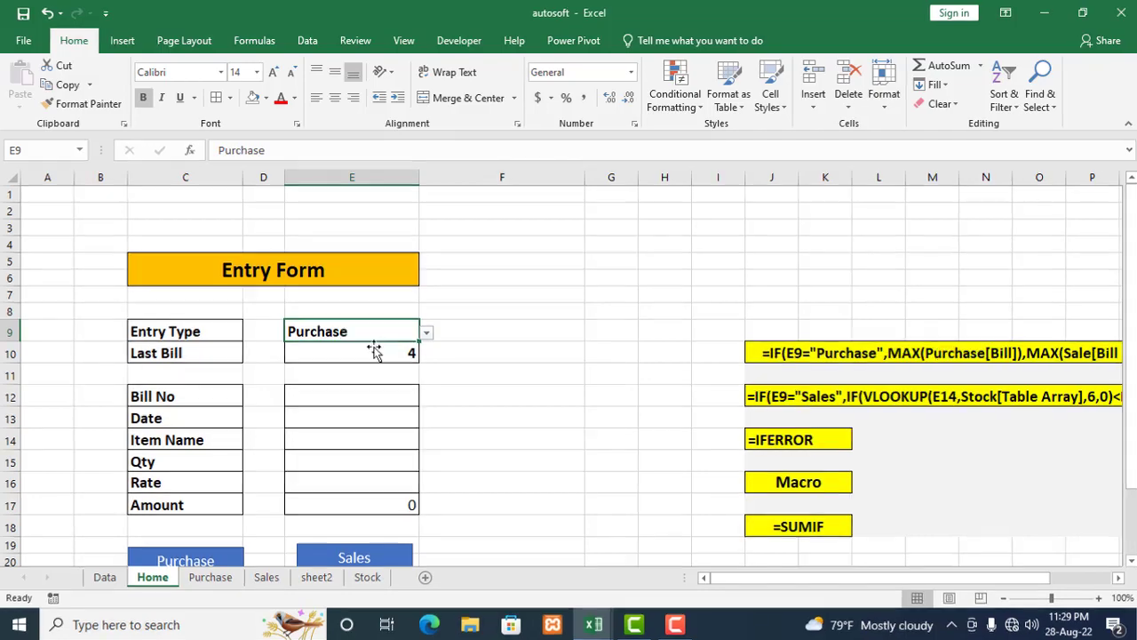
click(376, 352)
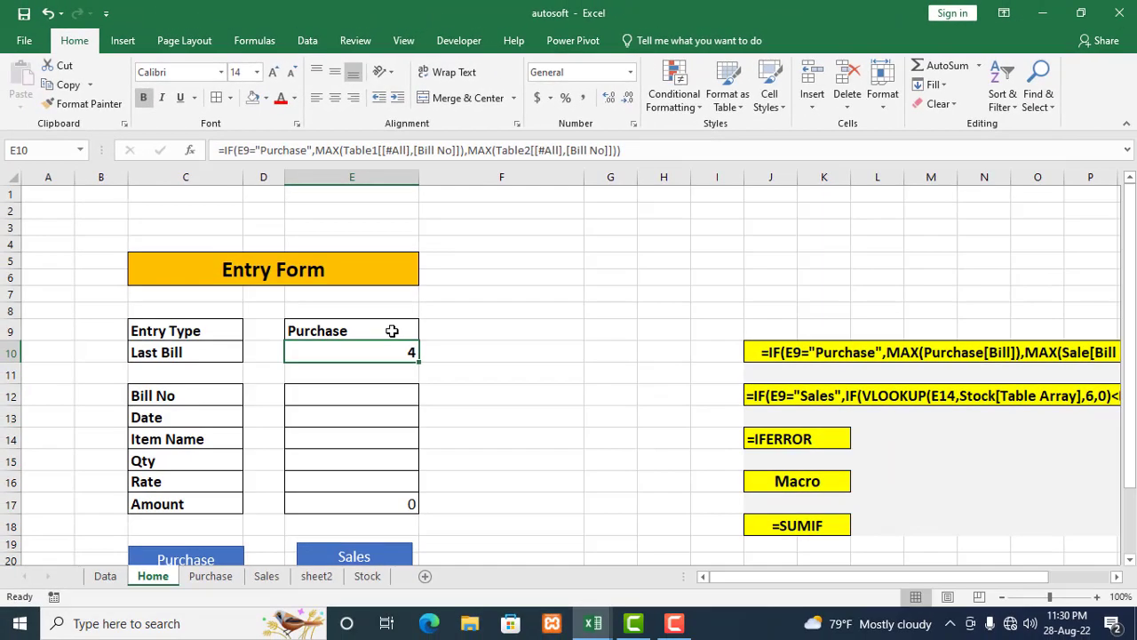
Test the Last Bill formula by switching the Entry Type in E9 to Sales and back to Purchase
click(392, 330)
click(427, 332)
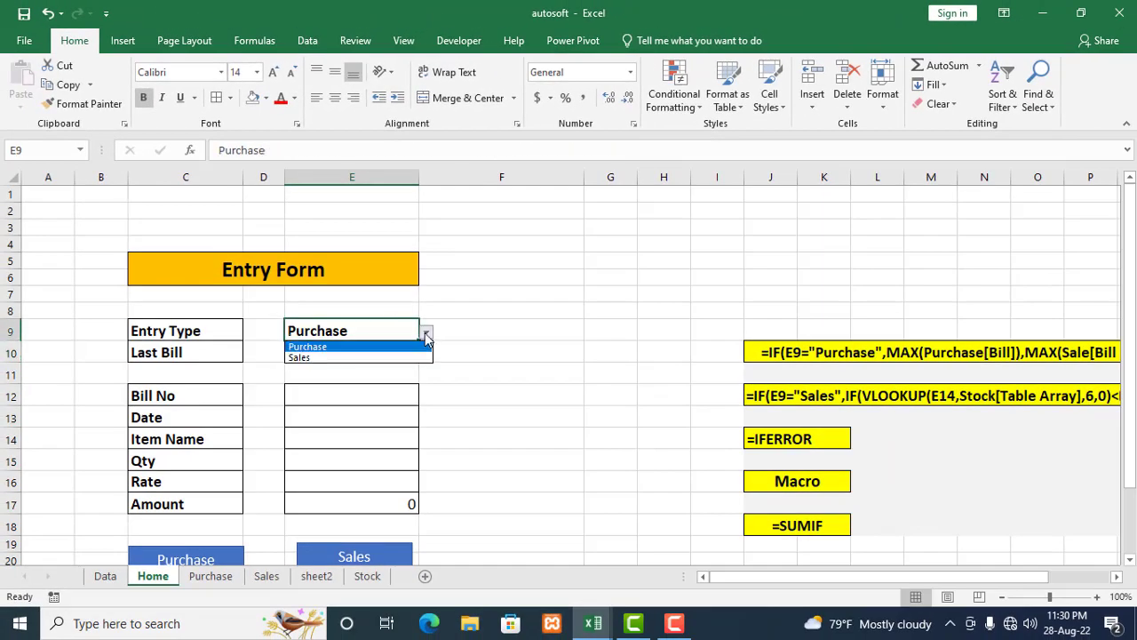
click(347, 358)
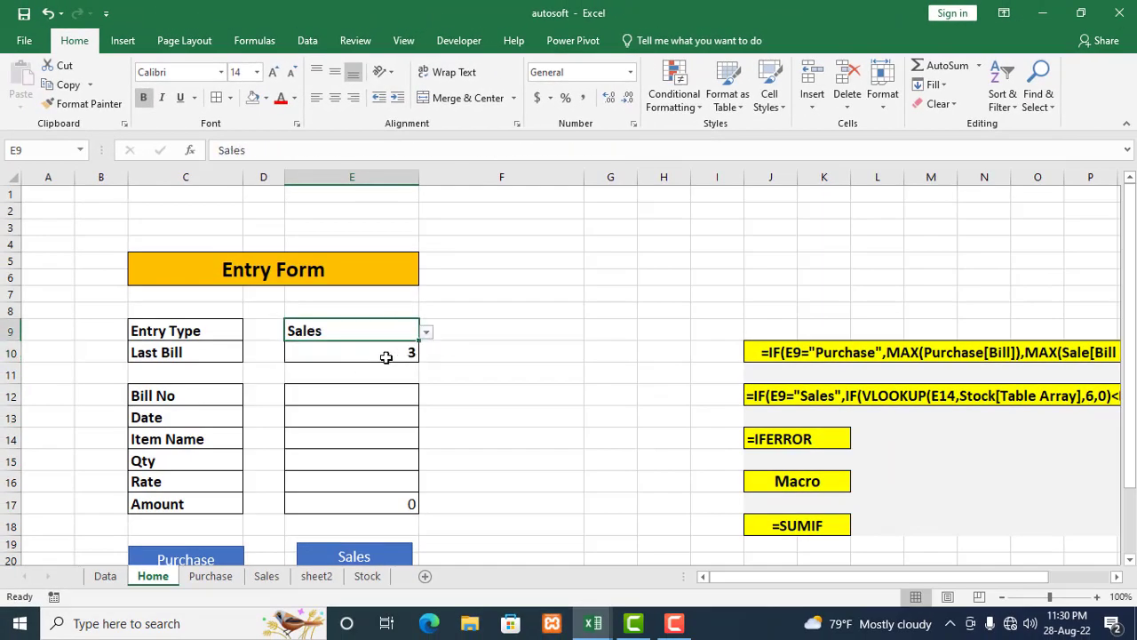
click(426, 336)
click(340, 342)
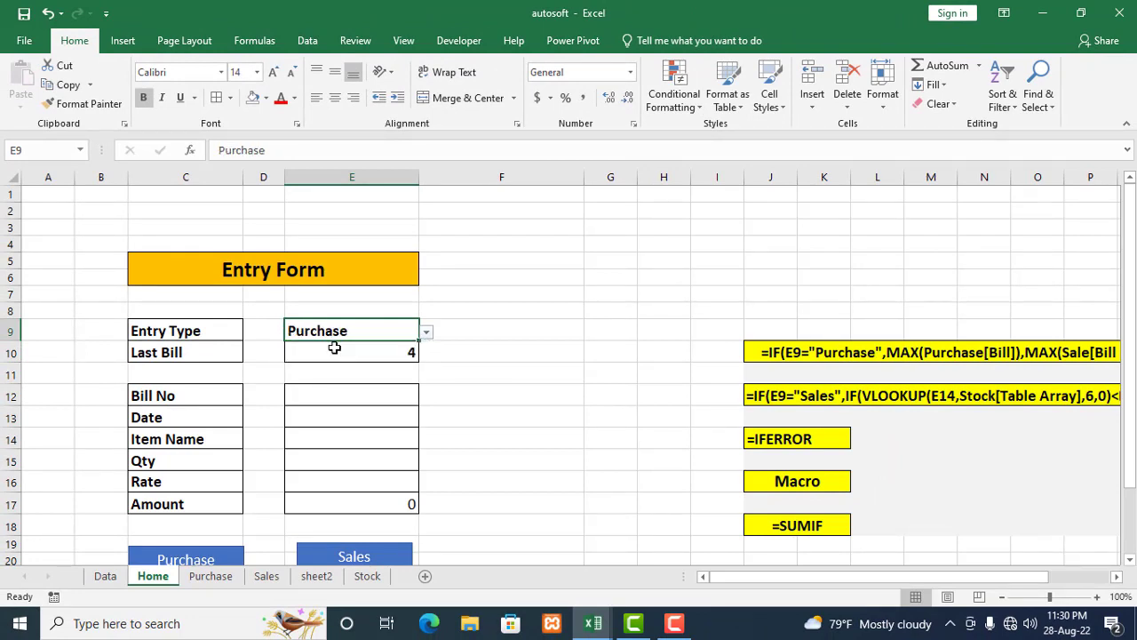
click(510, 375)
scroll(510, 376, down, 1)
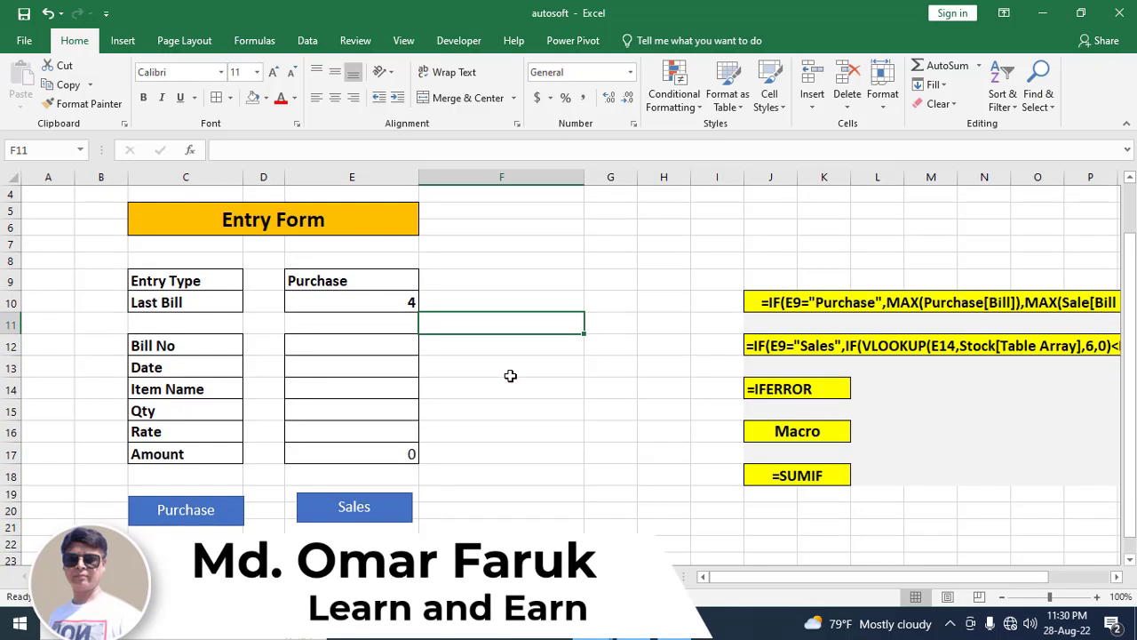
scroll(510, 376, down, 1)
scroll(510, 376, up, 1)
click(397, 381)
click(491, 386)
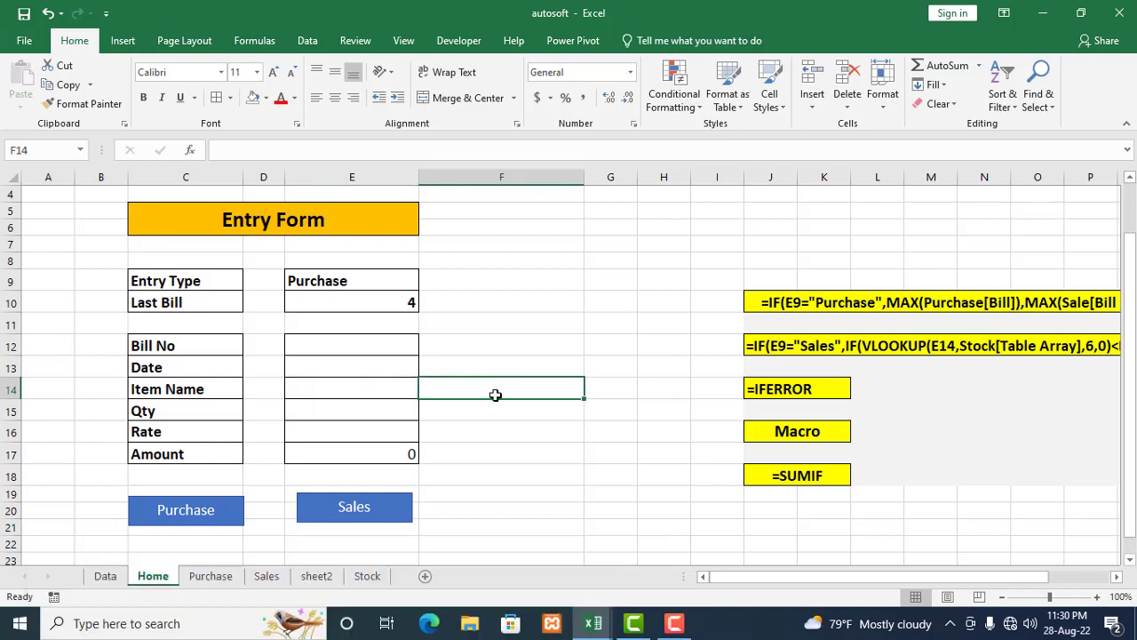
drag(498, 394, 495, 401)
click(495, 402)
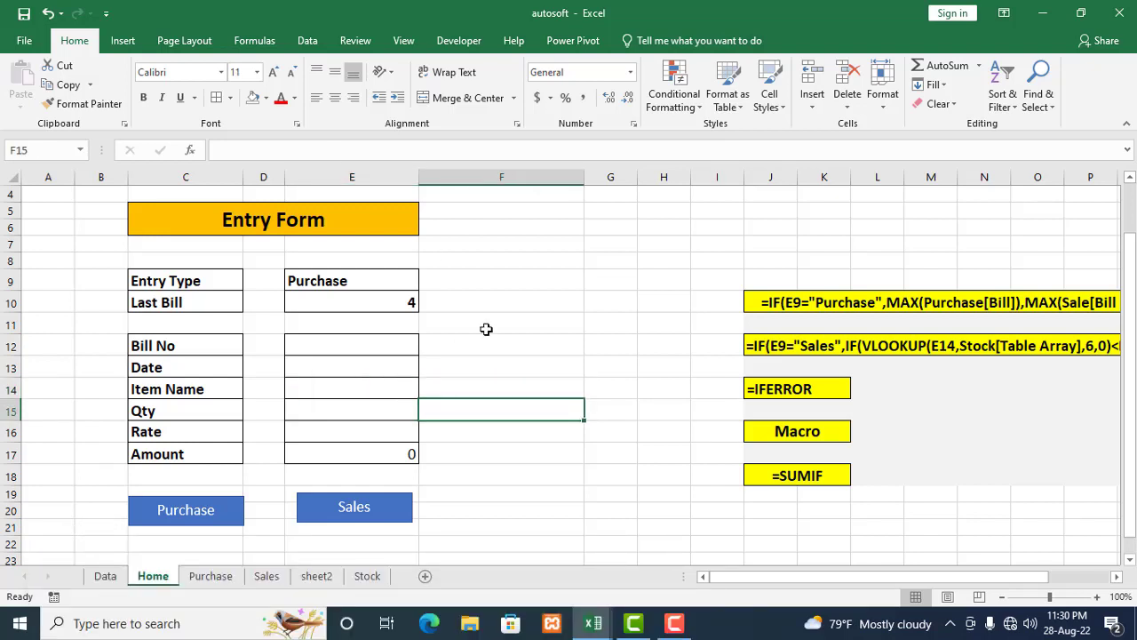
Apply all borders to F14:F15 beside the form and enter the heading Re-marks in F14
click(474, 385)
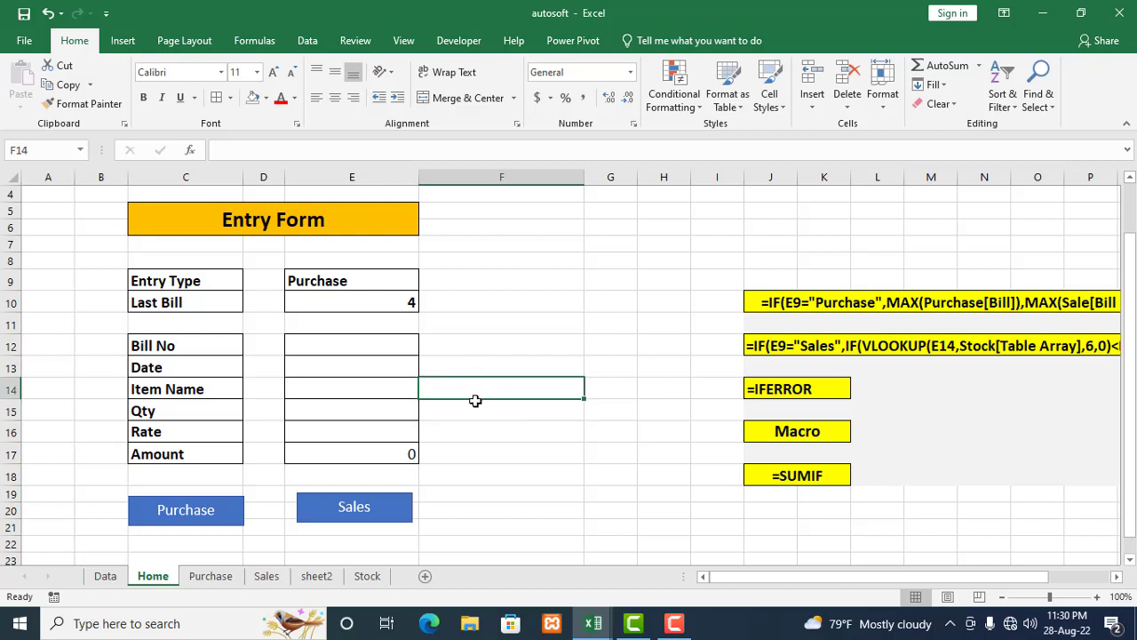
key(shift+Down)
click(216, 96)
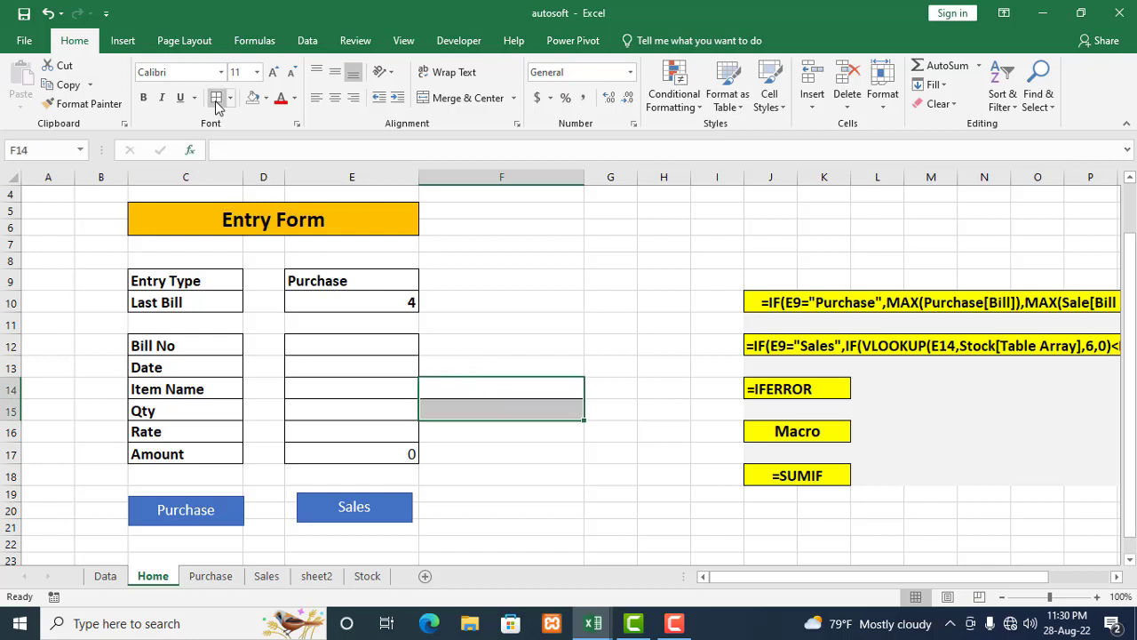
click(541, 391)
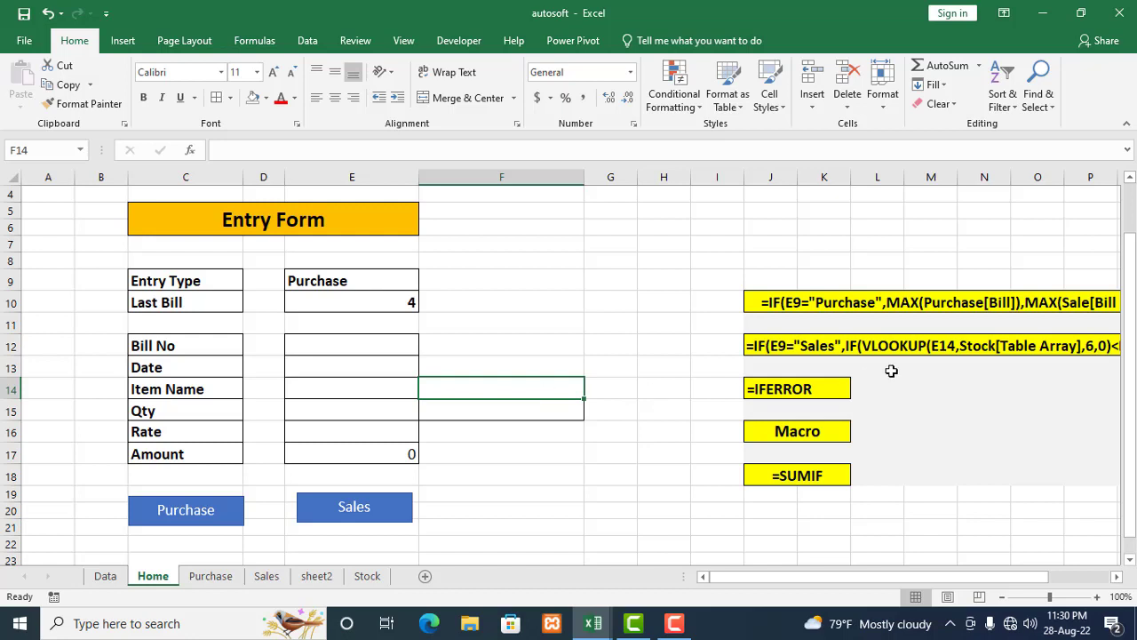
text(Re)
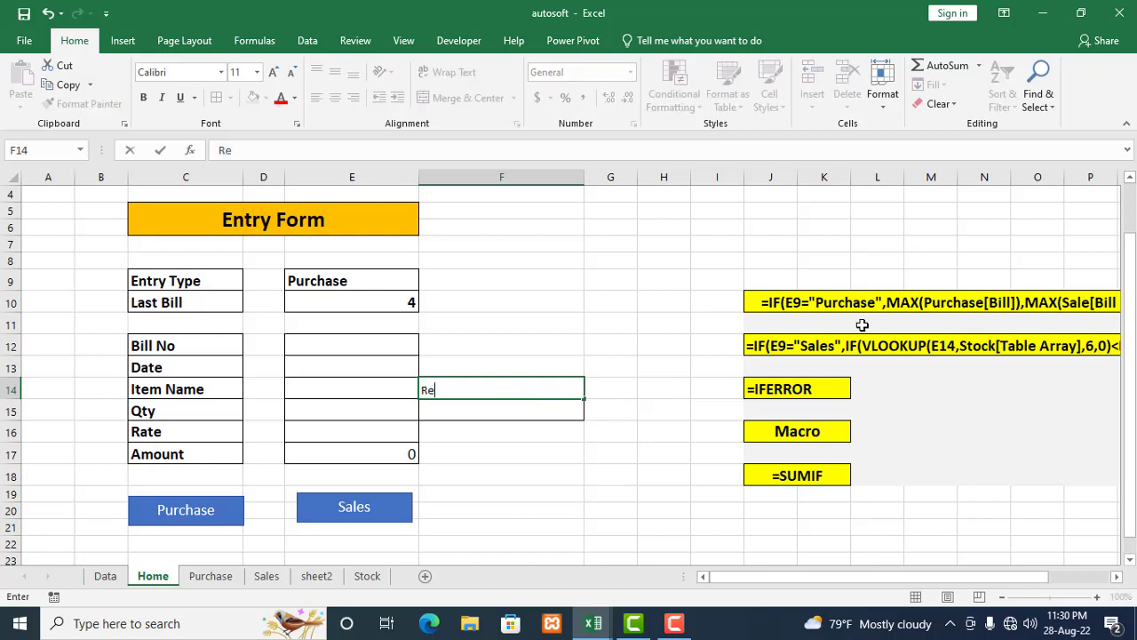
text(-marks)
click(599, 525)
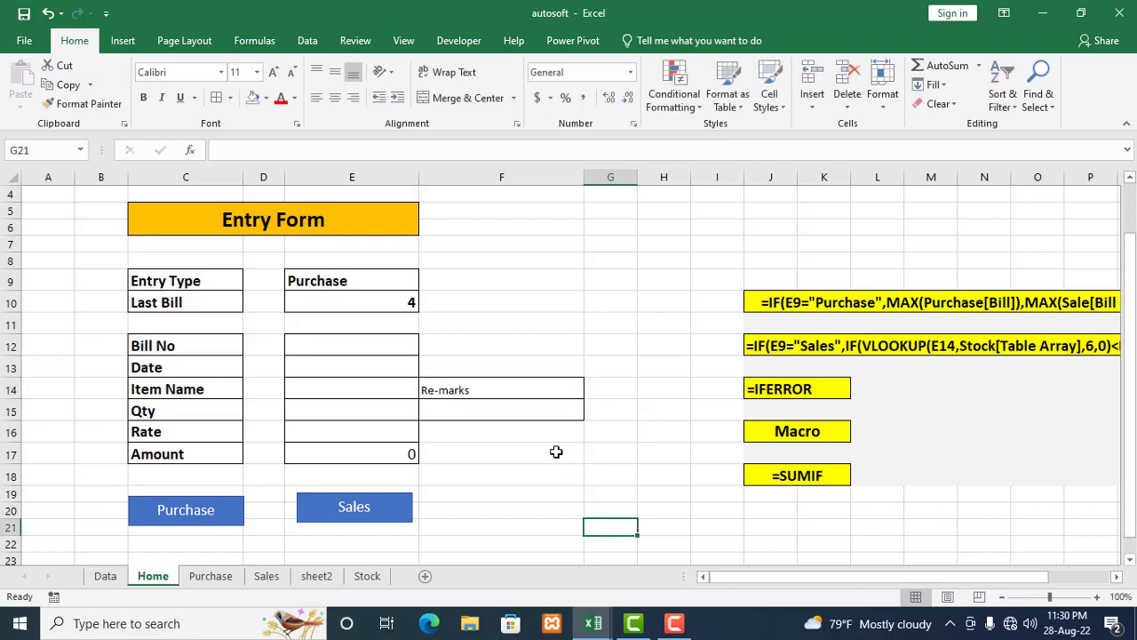
Format the Re-marks heading in F14 as 14-point, bold and centered
click(493, 391)
click(274, 73)
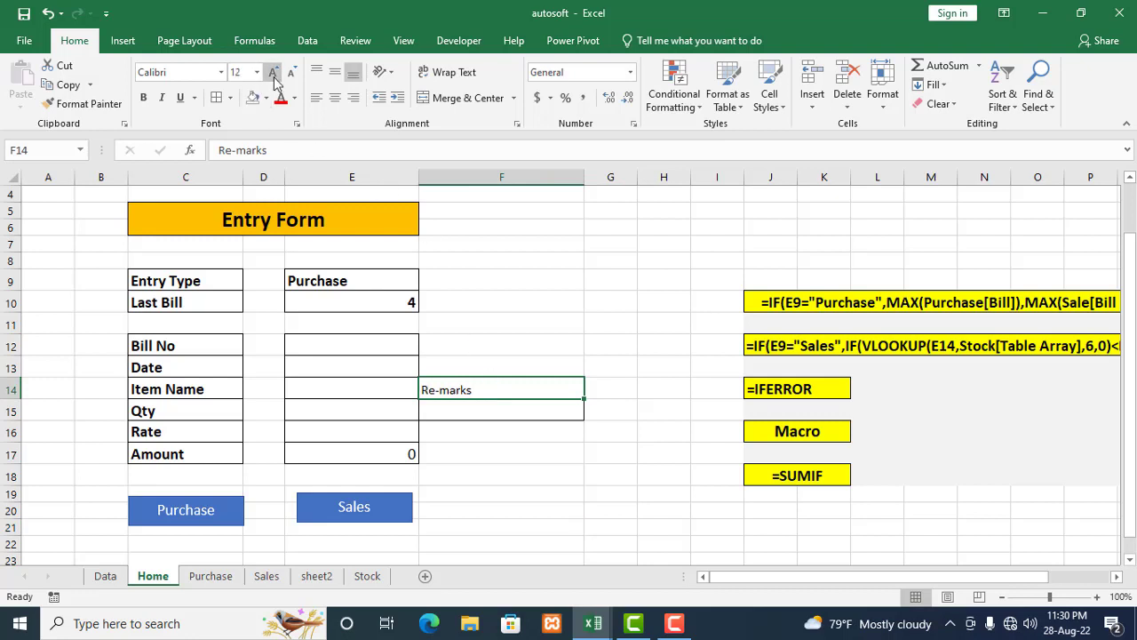
click(273, 73)
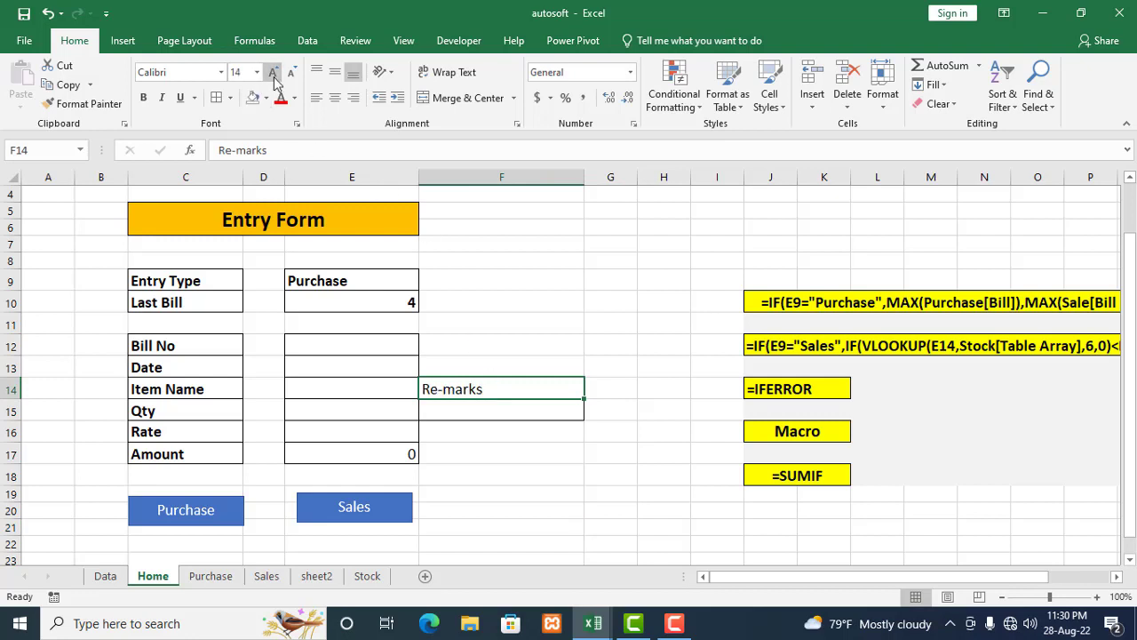
click(142, 98)
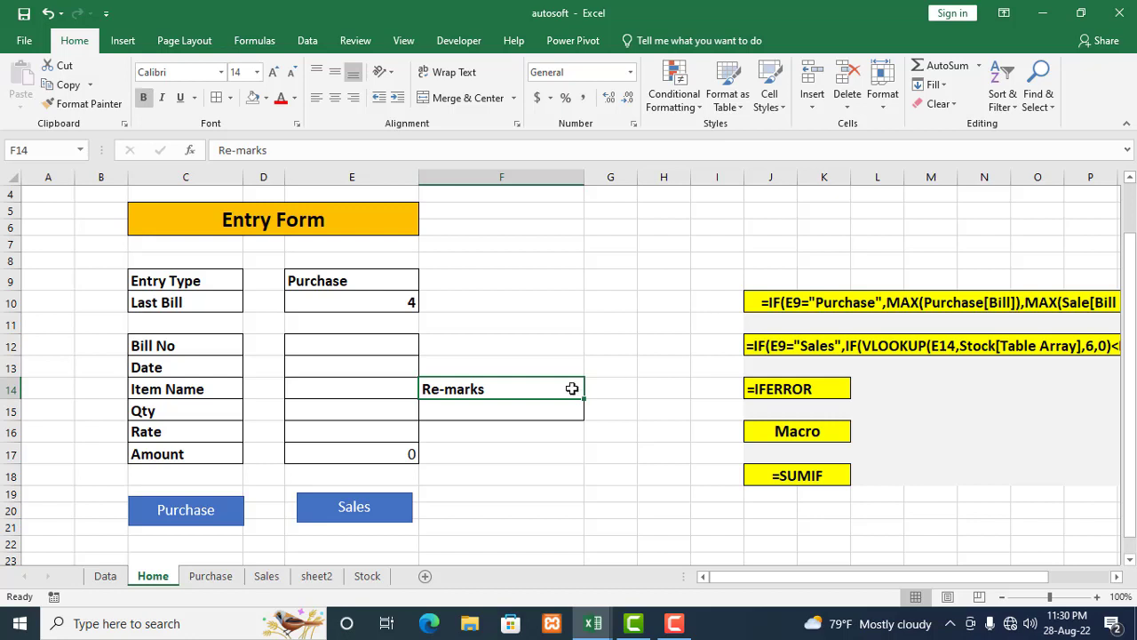
click(335, 98)
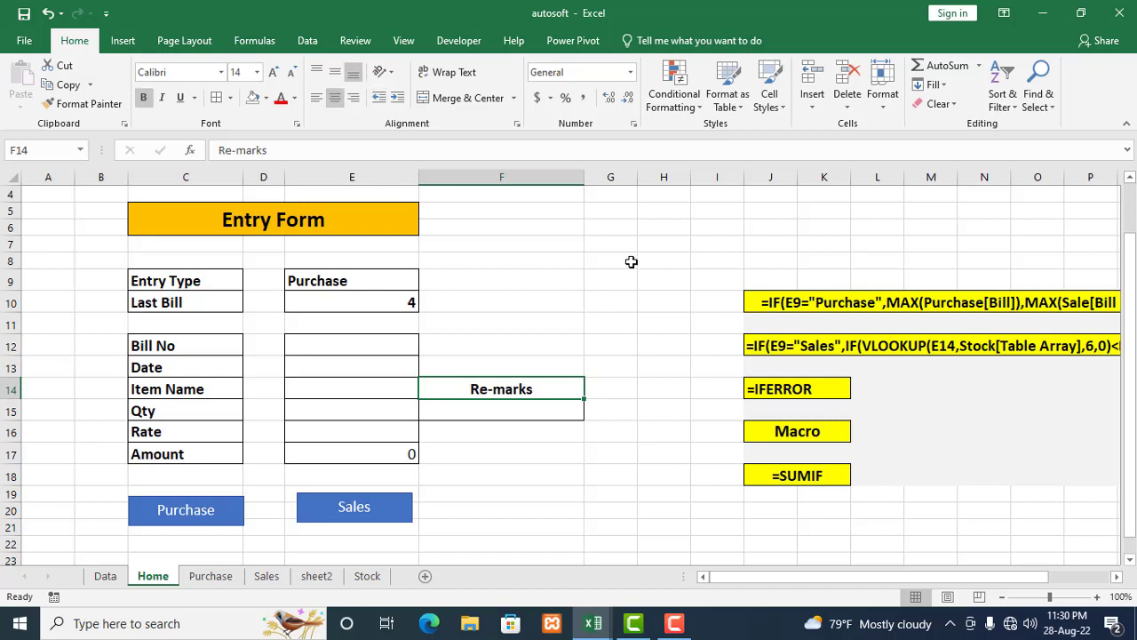
Start an IF formula in F15 below the Re-marks heading with the logical test E9="Sales"
click(511, 407)
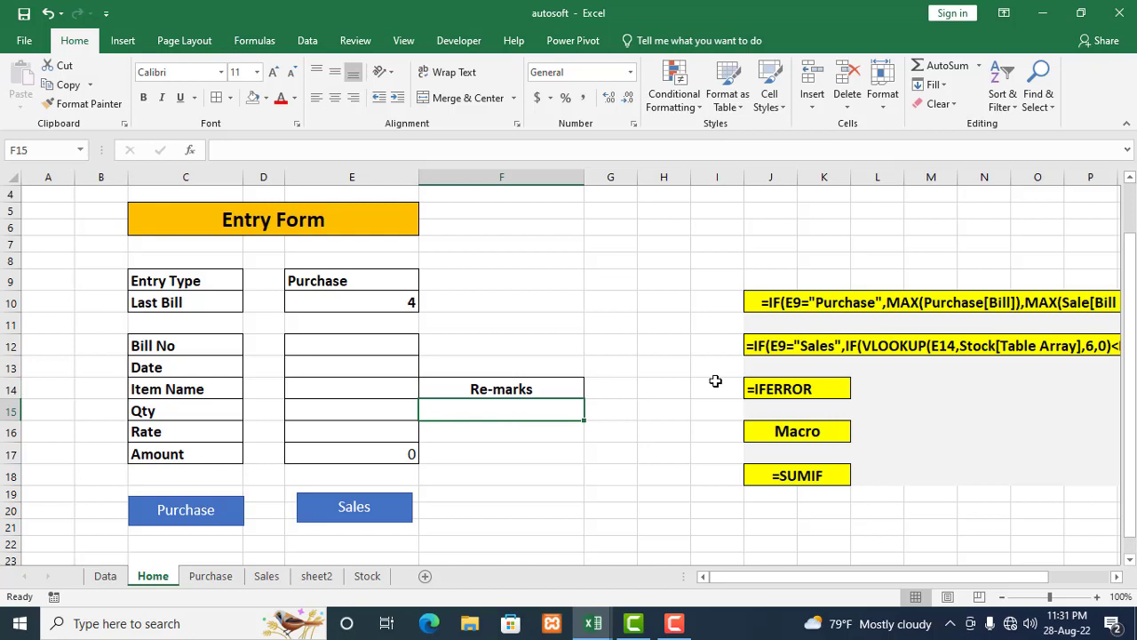
text(=)
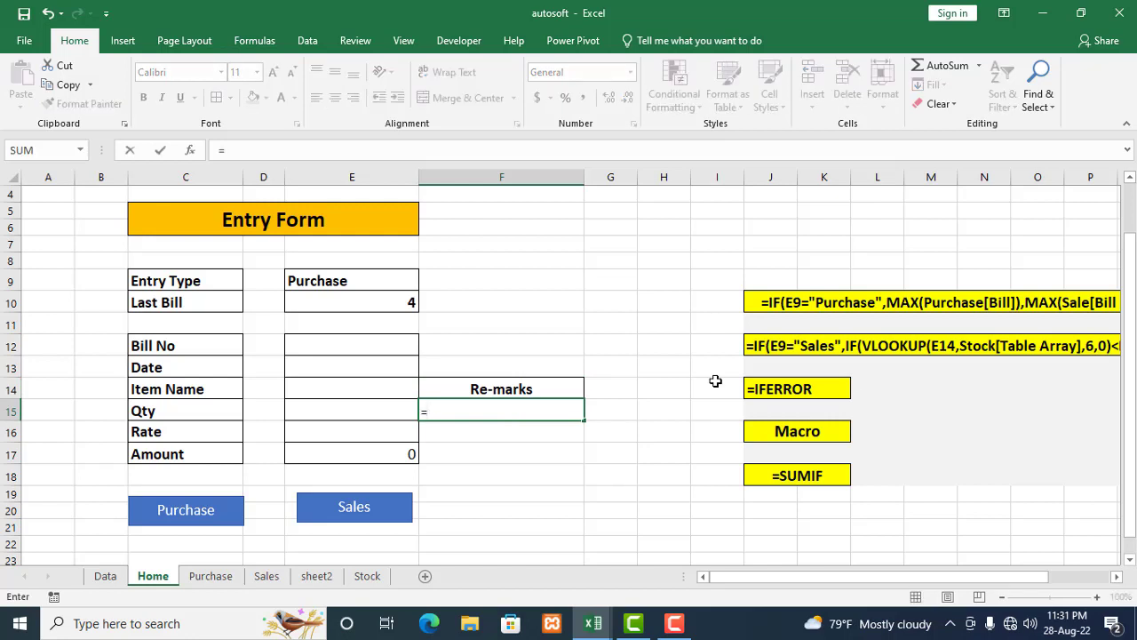
text(I)
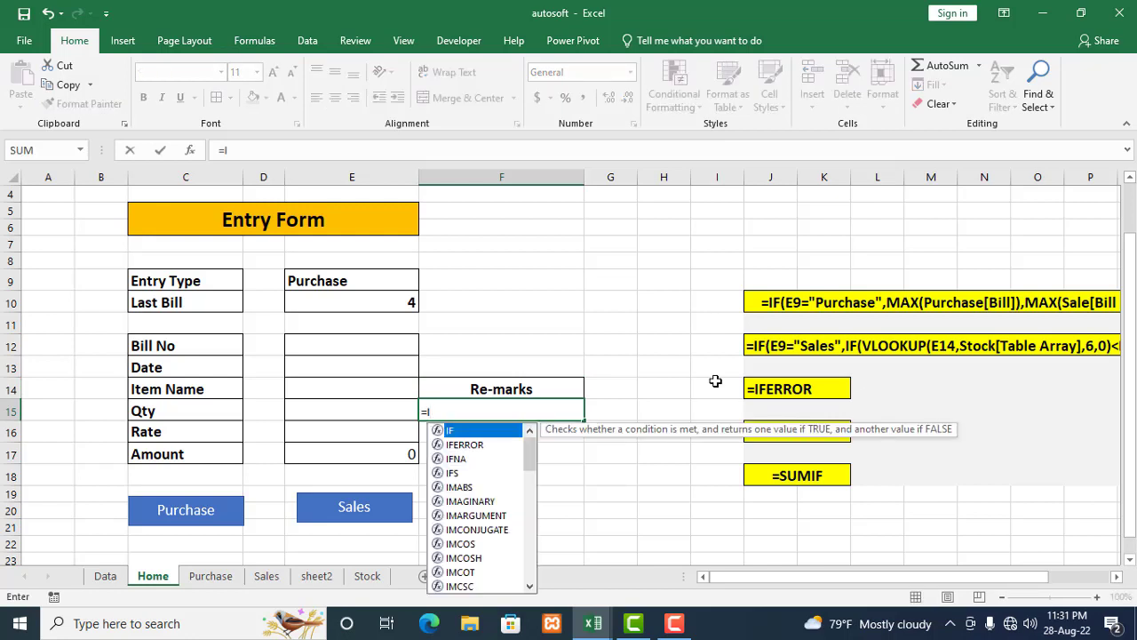
text(F)
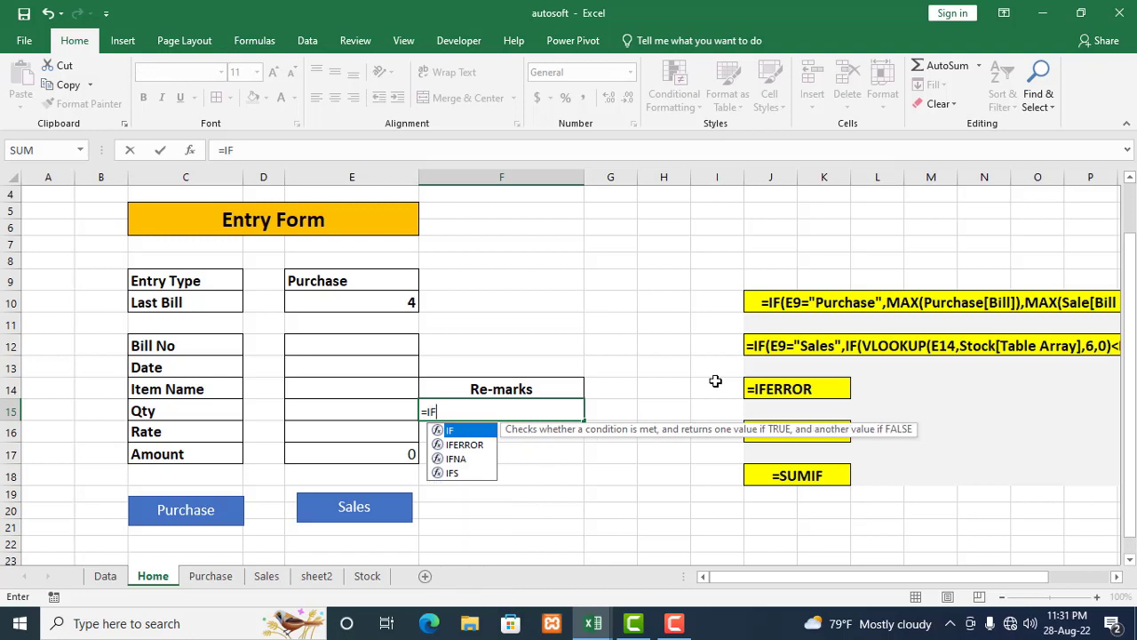
text(()
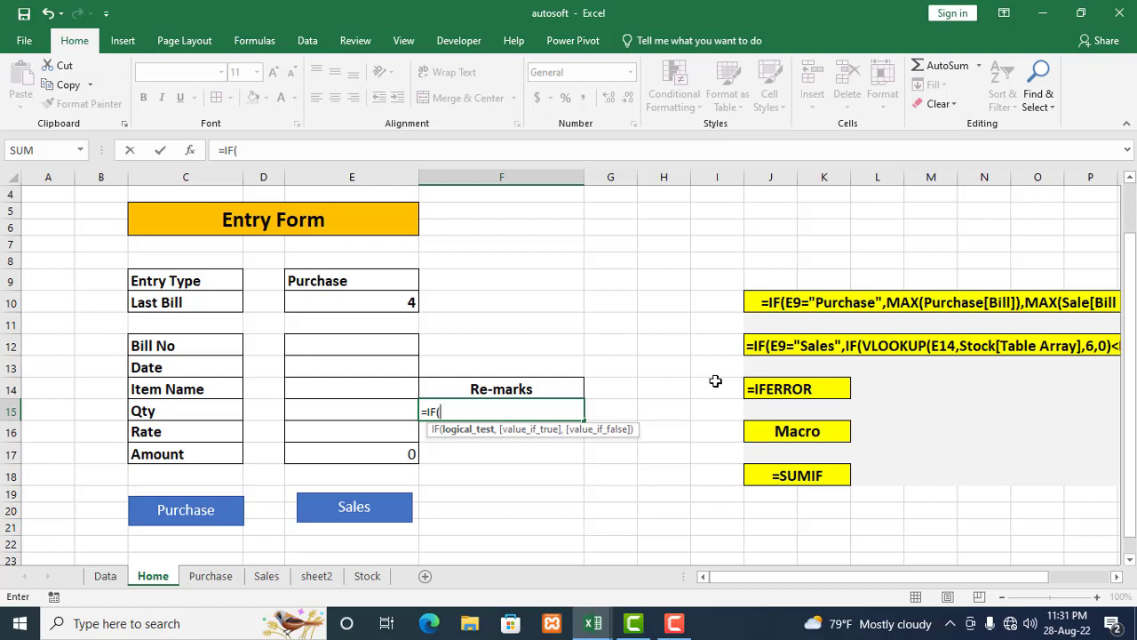
text(E)
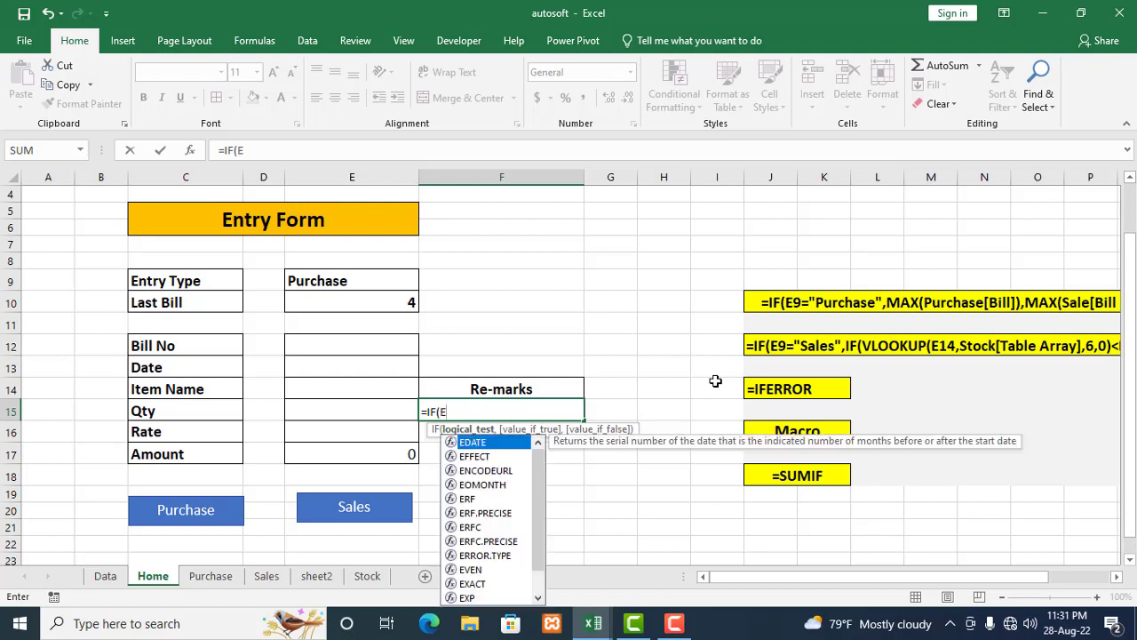
text(9=)
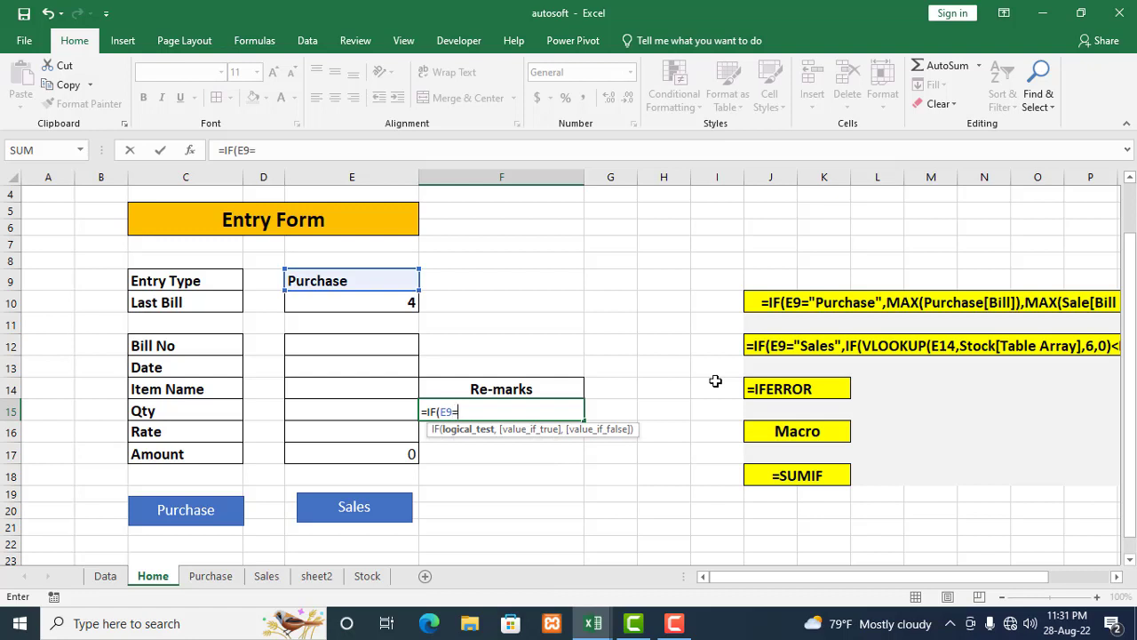
text("Sales)
text(",)
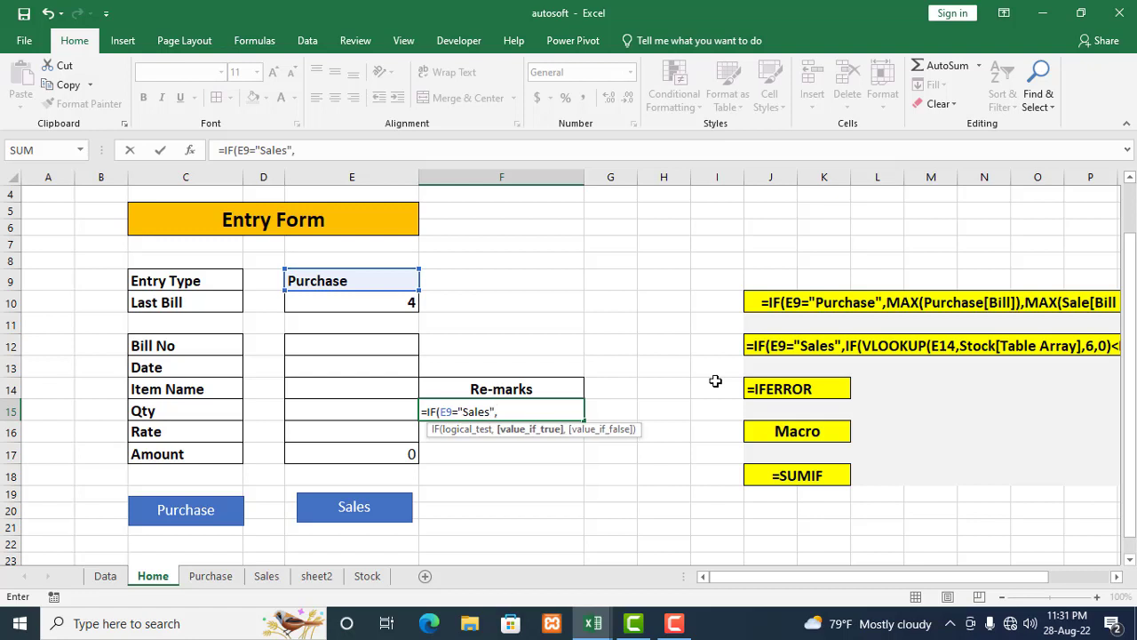
Nest a second IF as the value if true in the F15 formula, testing a VLOOKUP with lookup value E14
text(I)
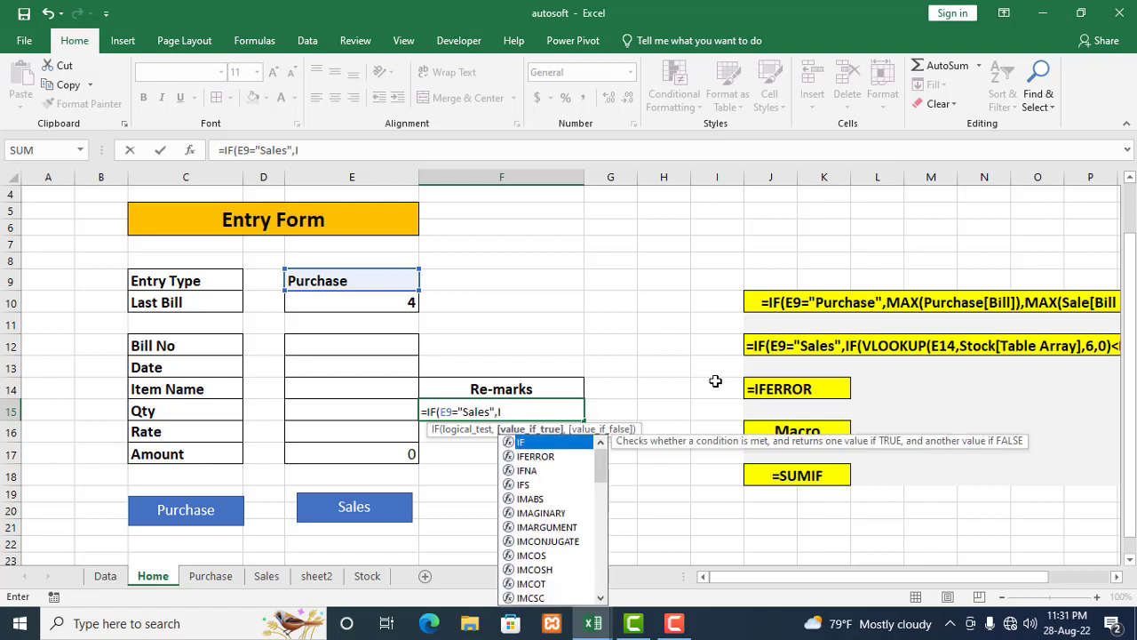
text(F)
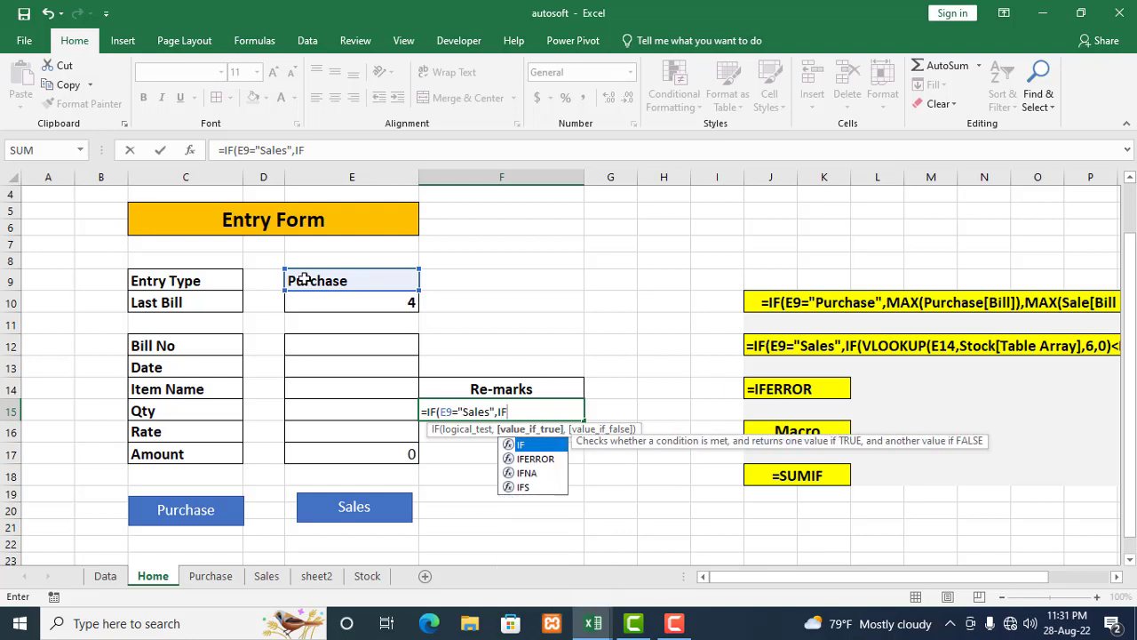
text(()
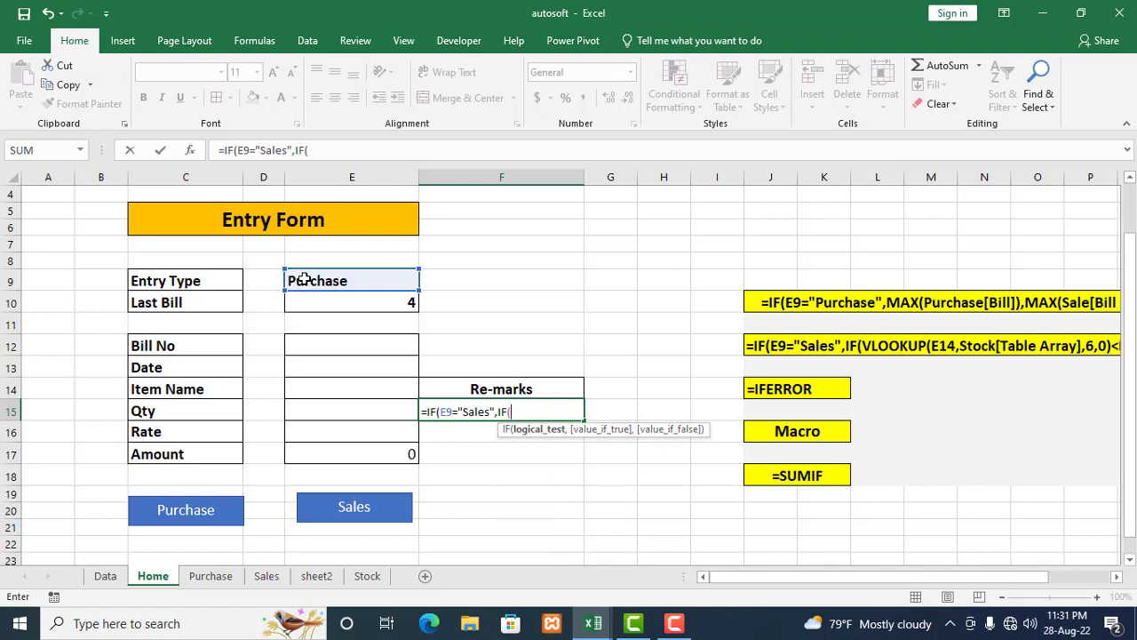
text(V)
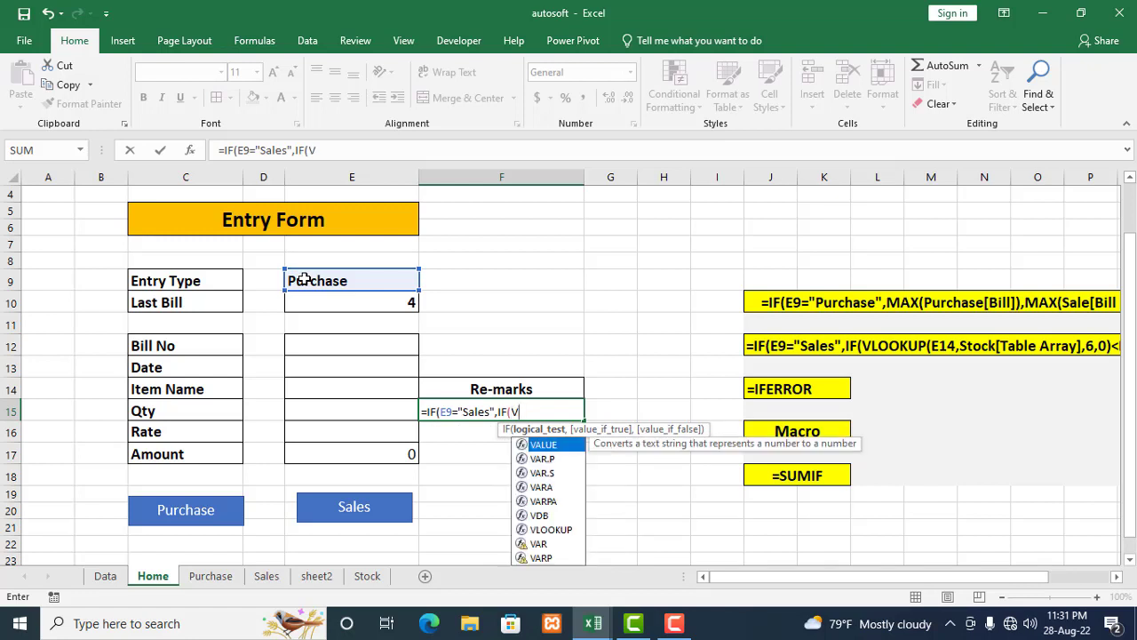
text(L)
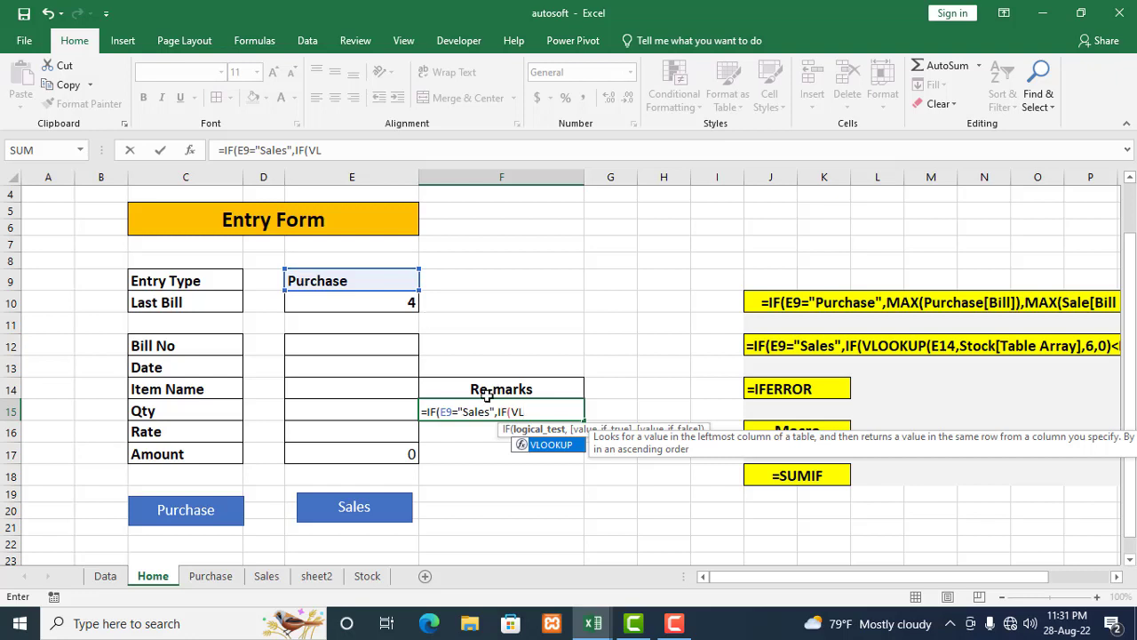
double_click(550, 448)
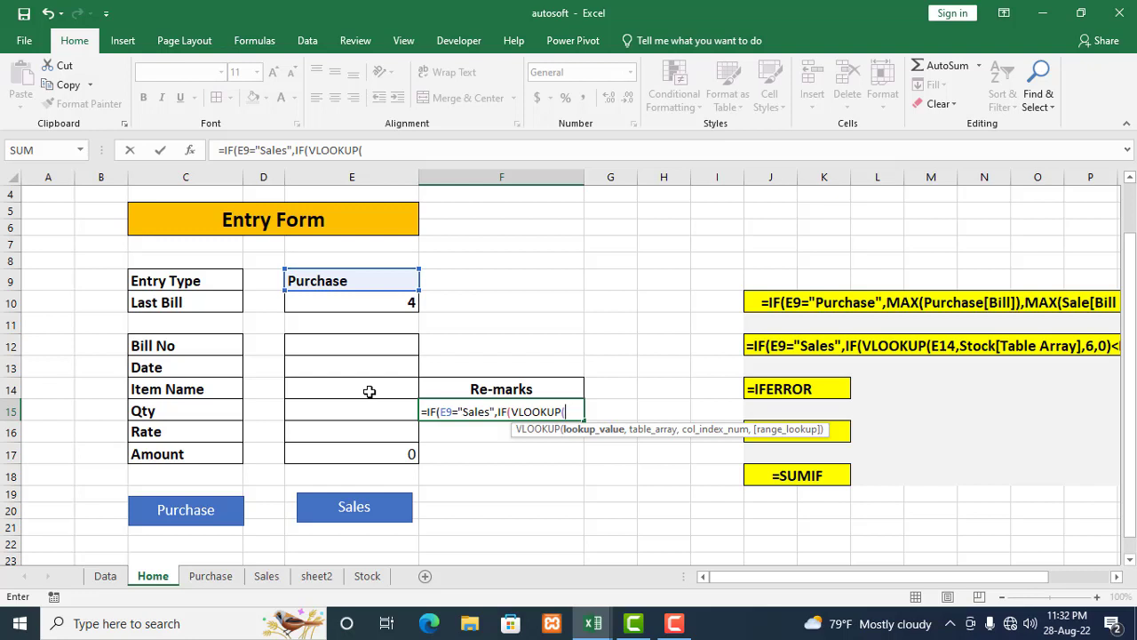
text(E14)
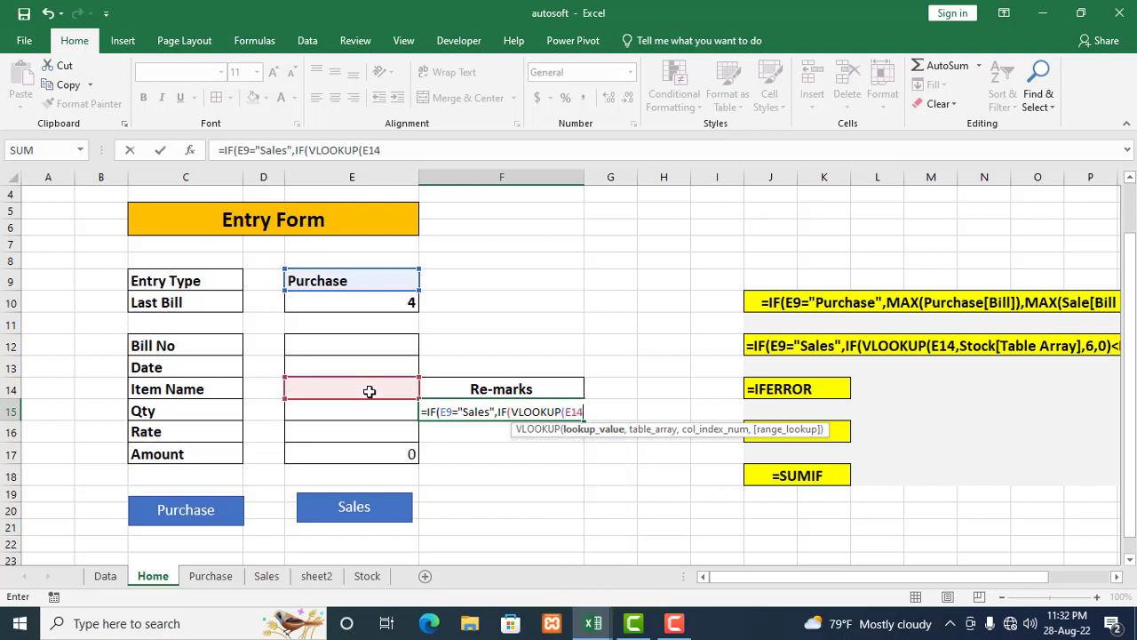
text(,)
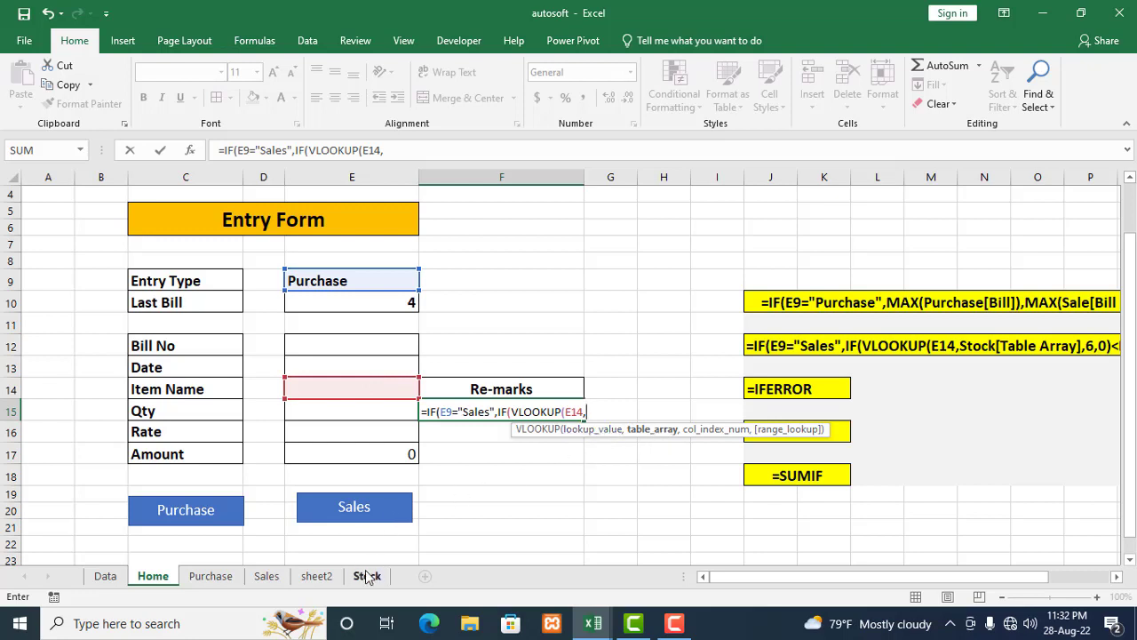
Set the VLOOKUP table array to the whole item table on the Stock sheet, headers included, as Table4[#All]
click(402, 150)
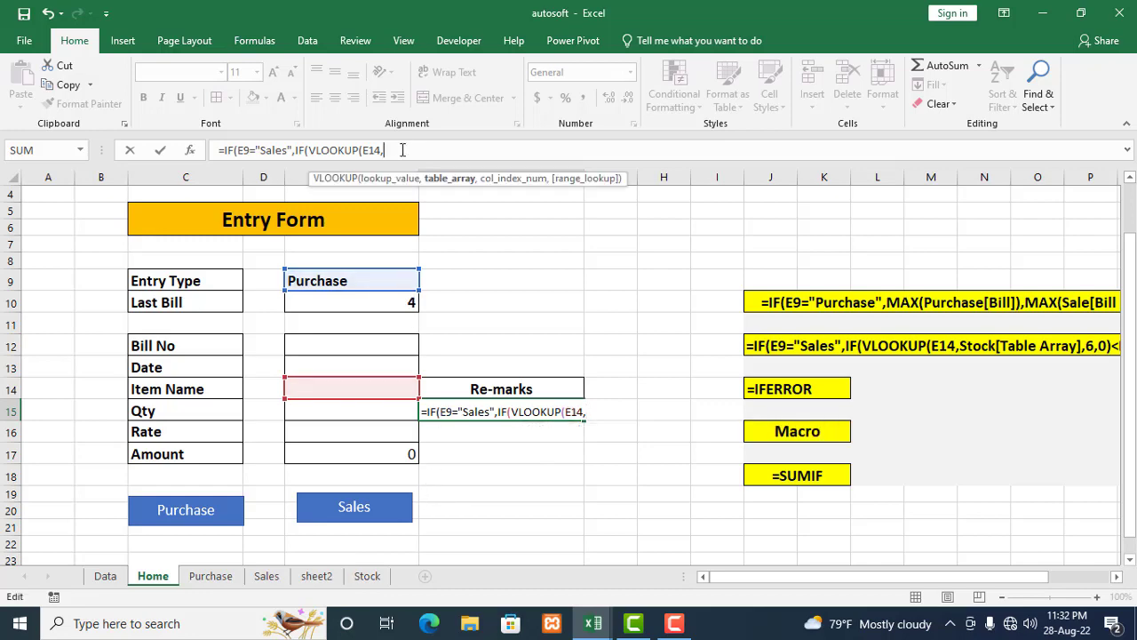
click(367, 576)
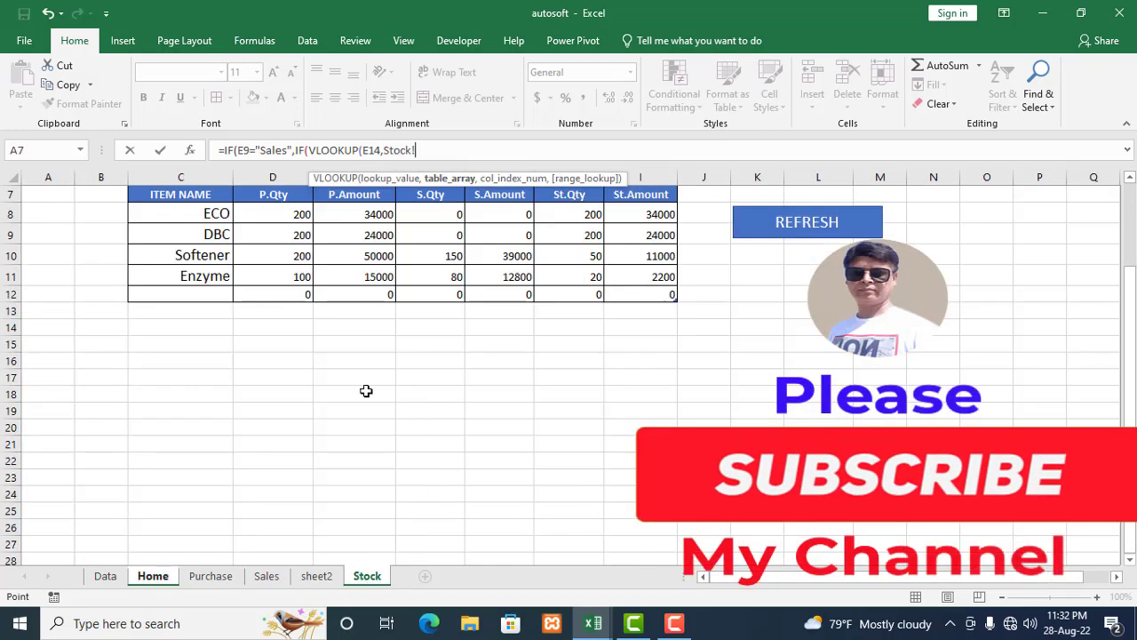
scroll(472, 424, up, 1)
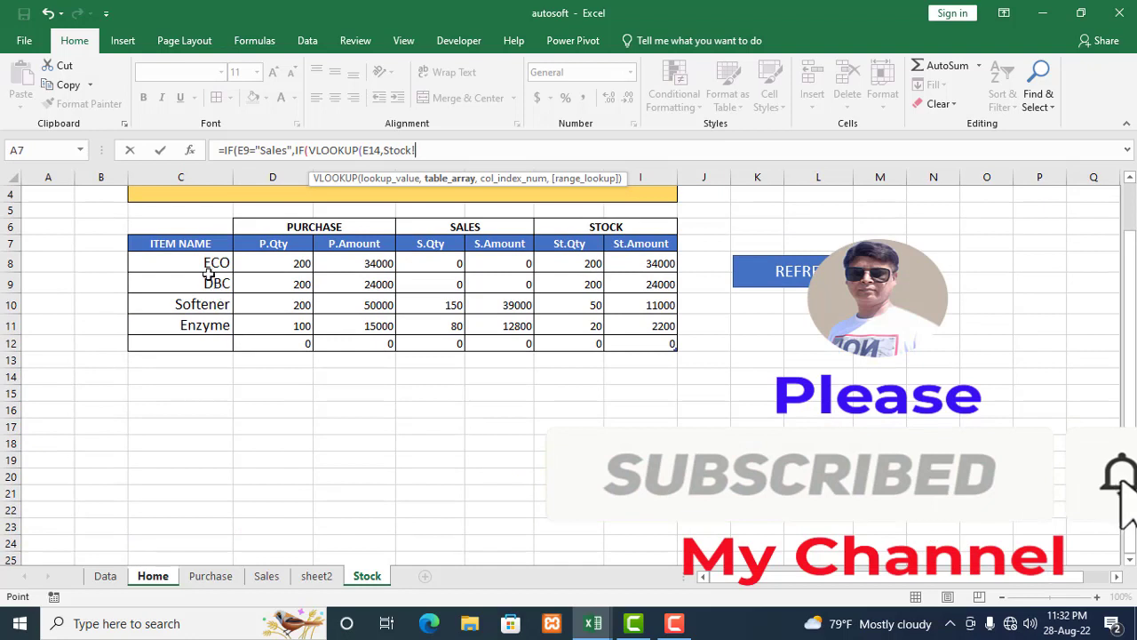
drag(192, 248, 629, 339)
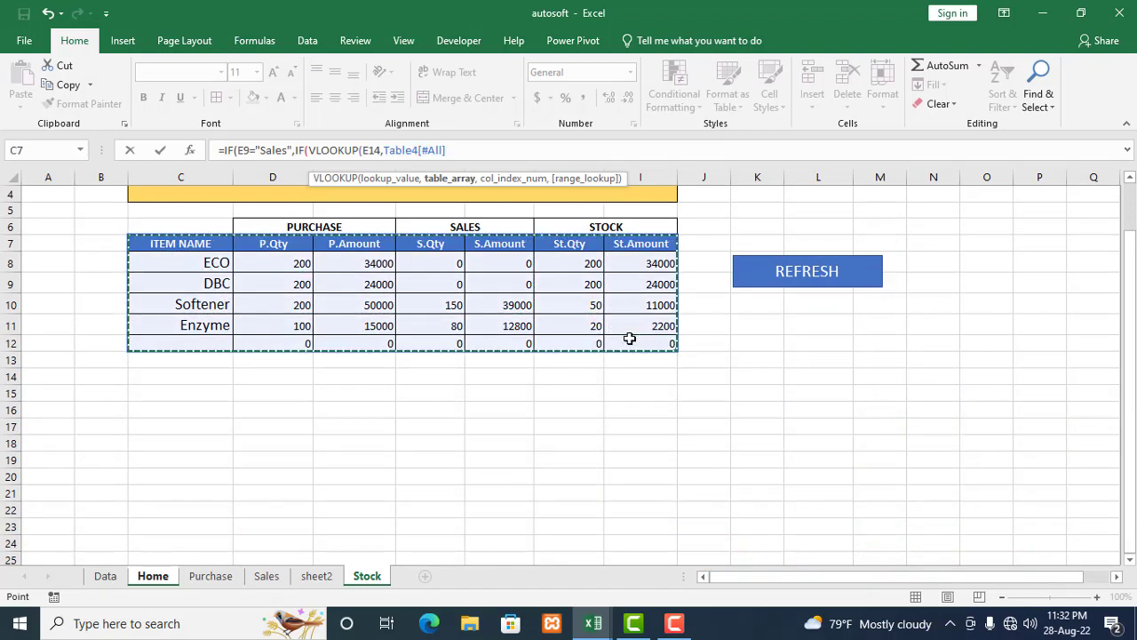
click(458, 151)
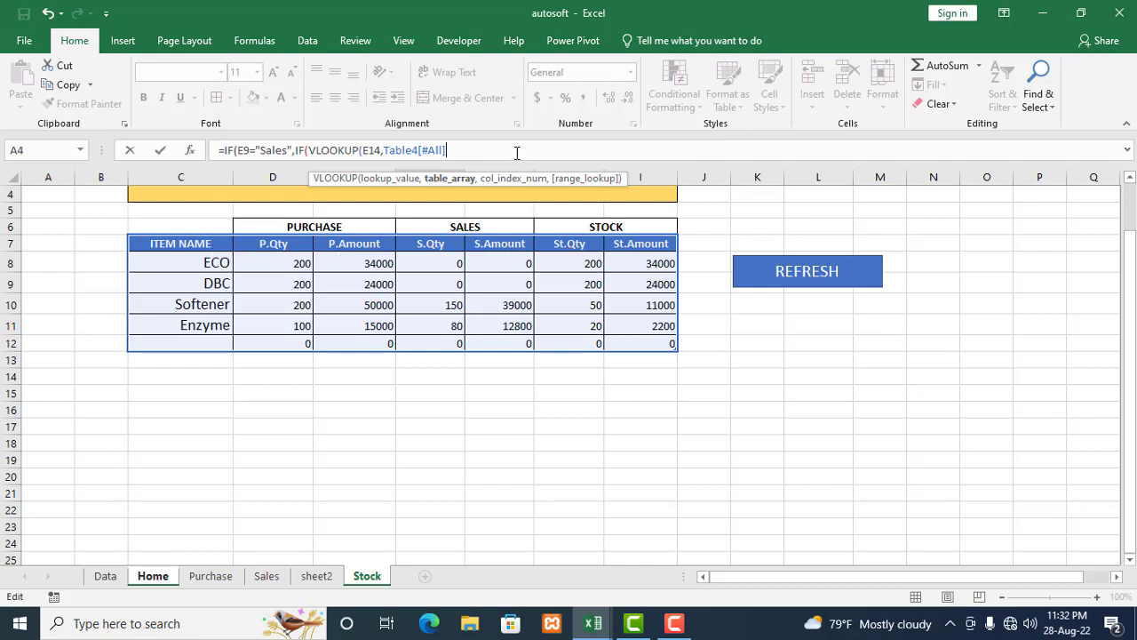
text(,)
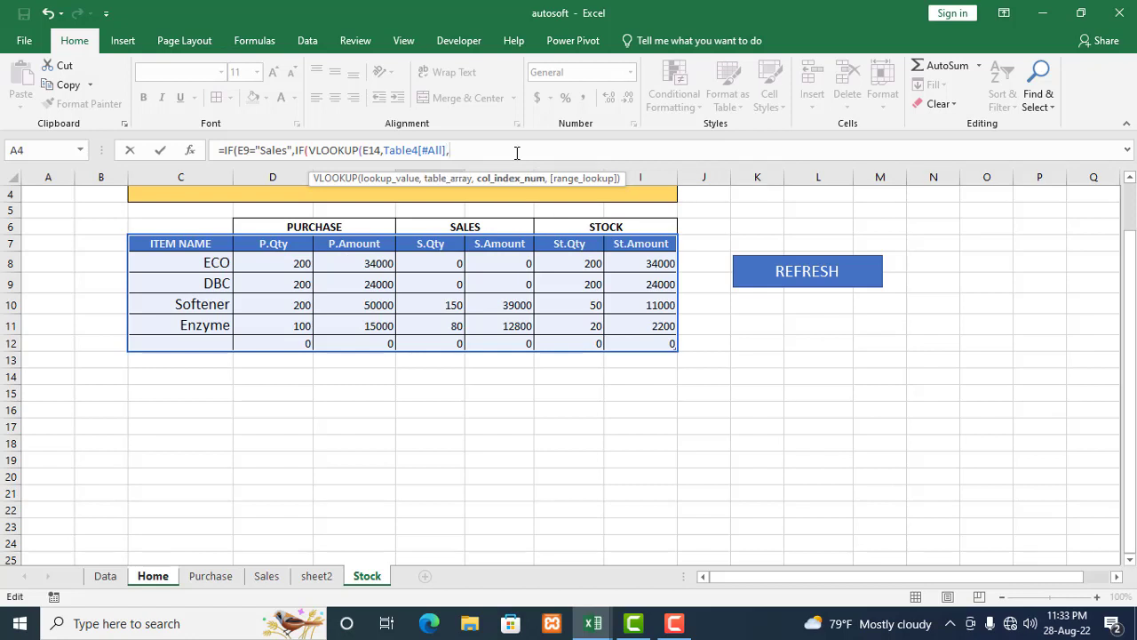
Give the VLOOKUP column index 6 and range lookup 0, and test whether its result is less than E15
text(6,)
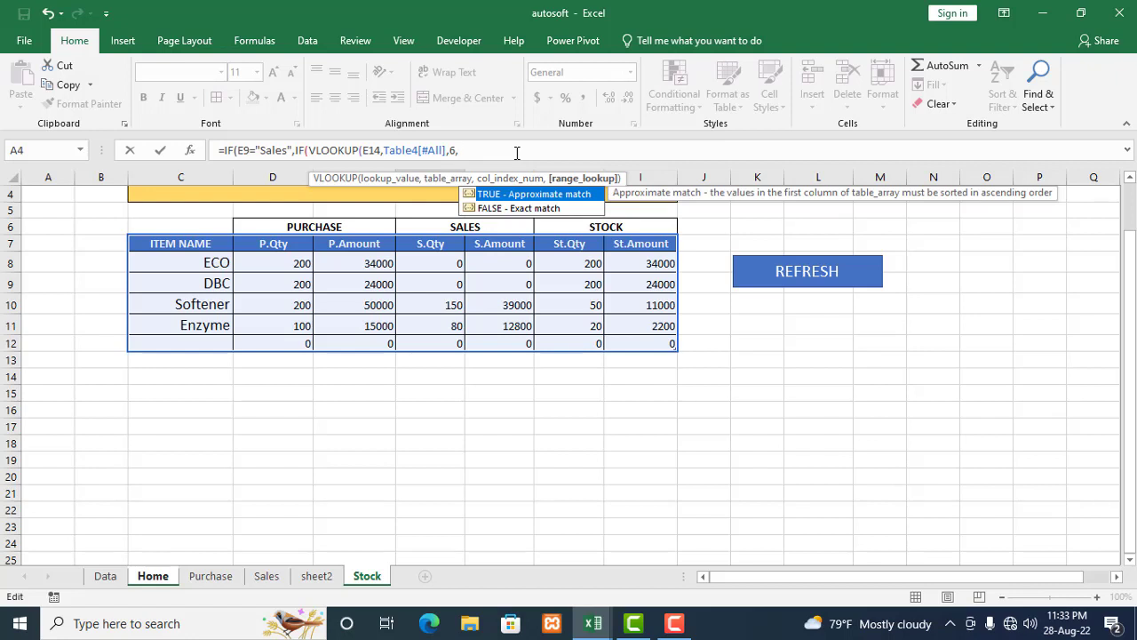
key(BackSpace)
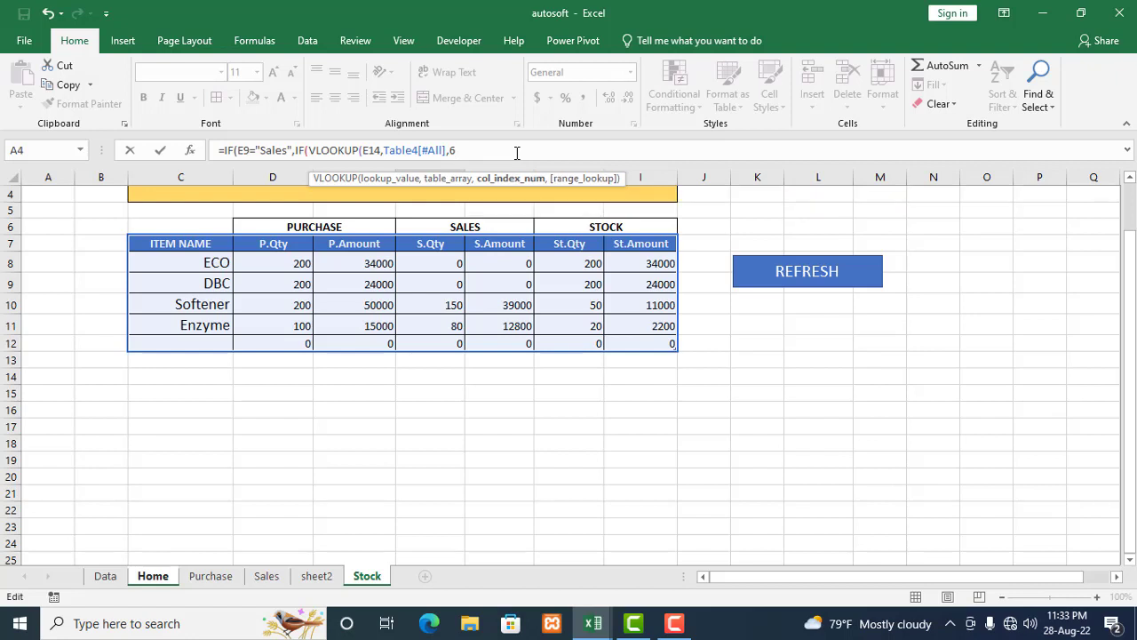
text(,)
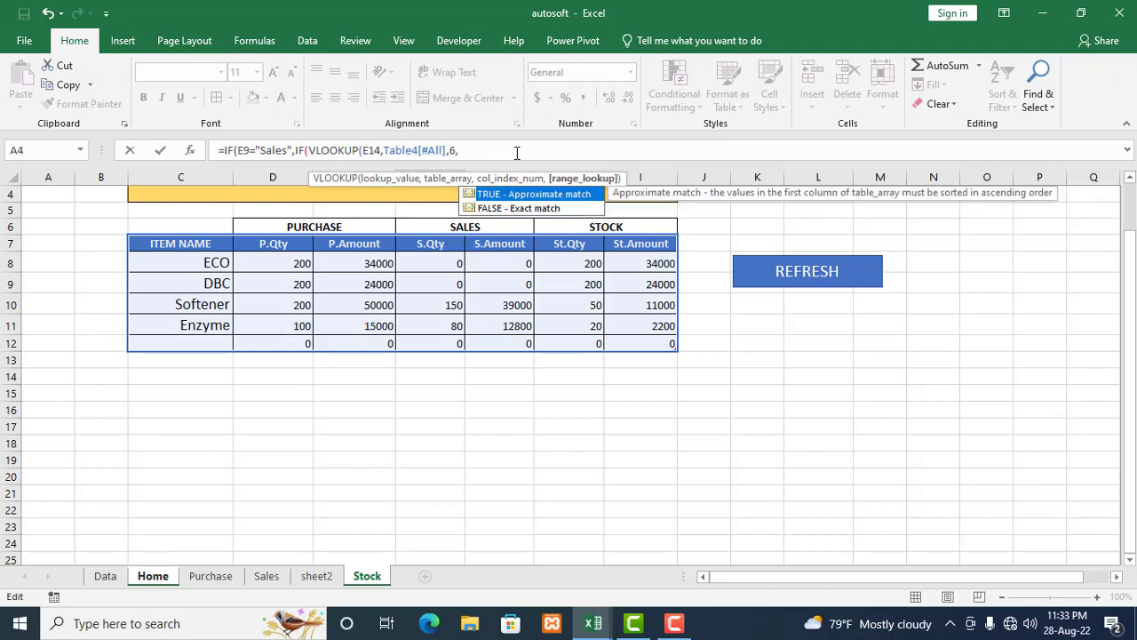
text(0)<)
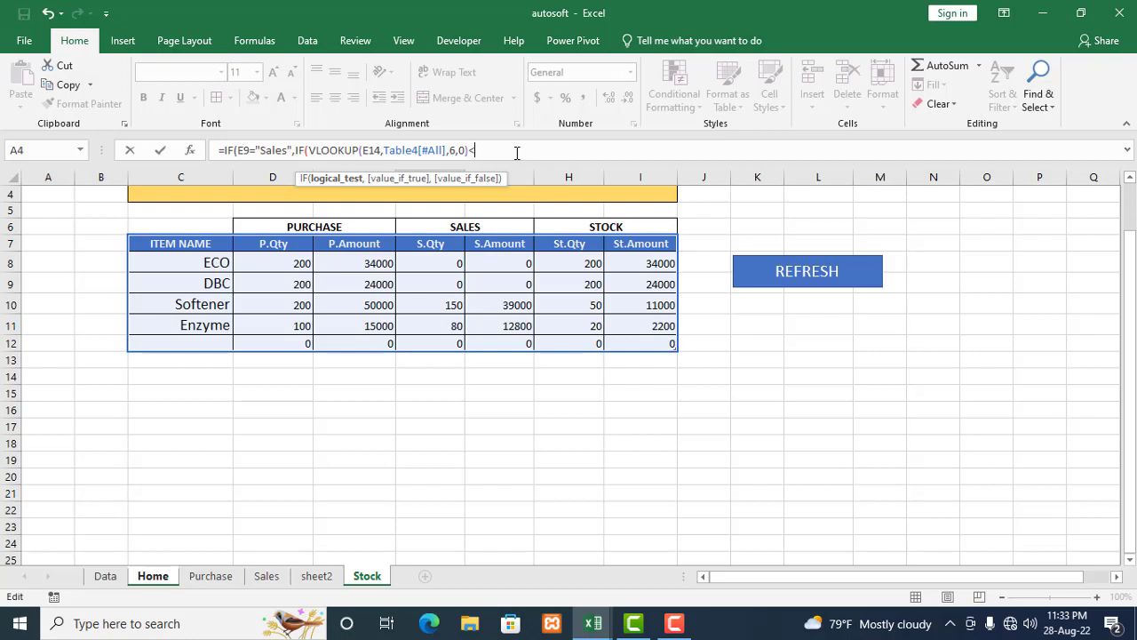
text(E)
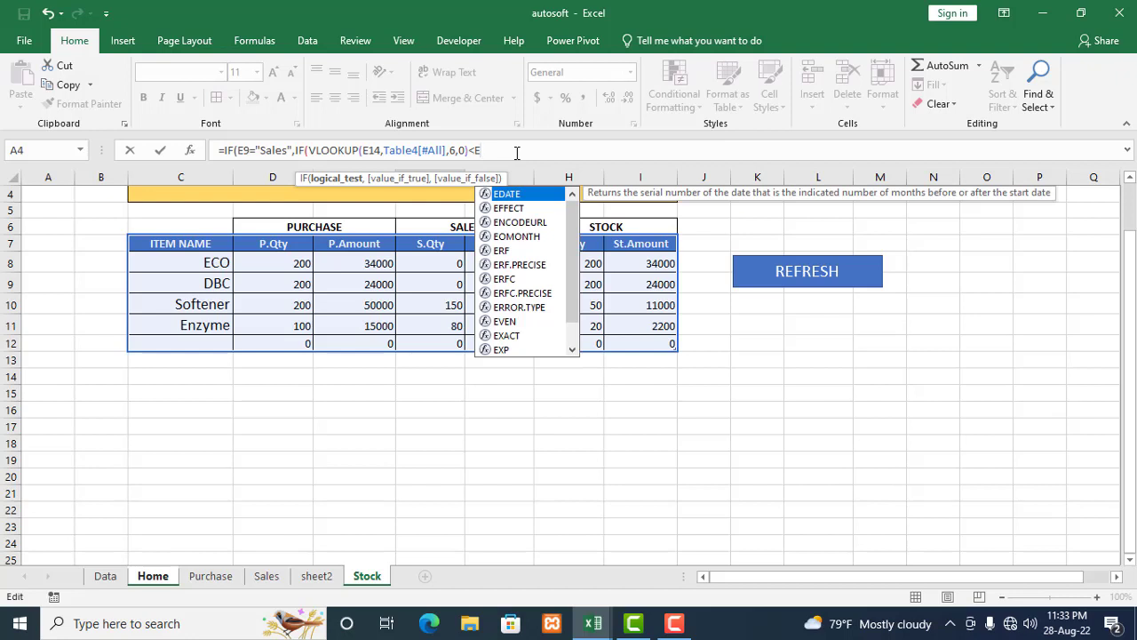
text(1)
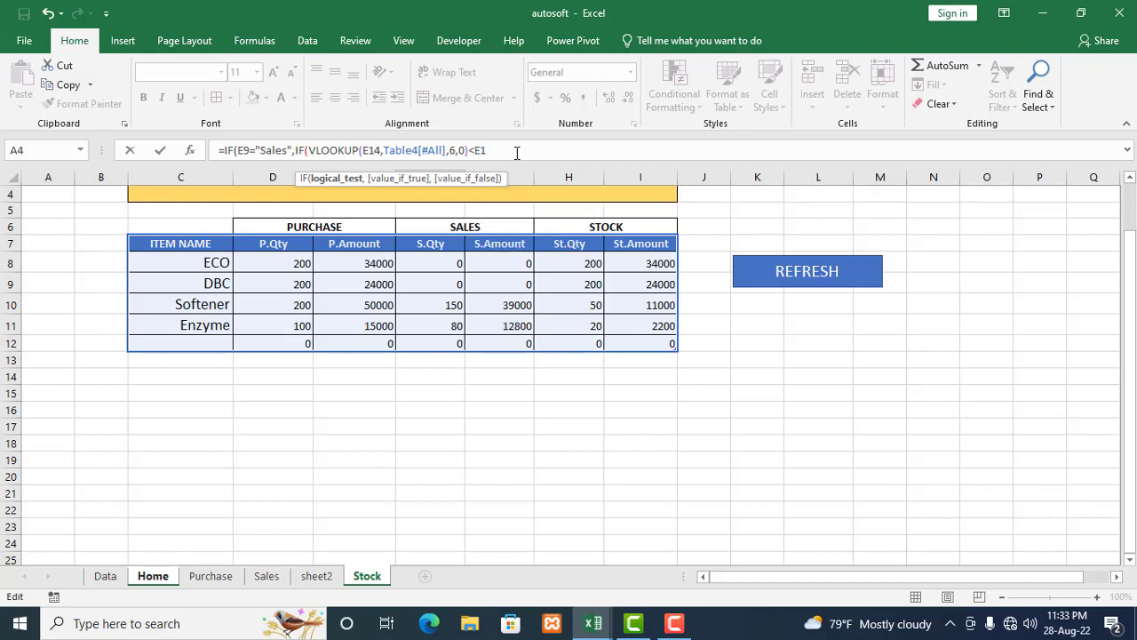
text(5,)
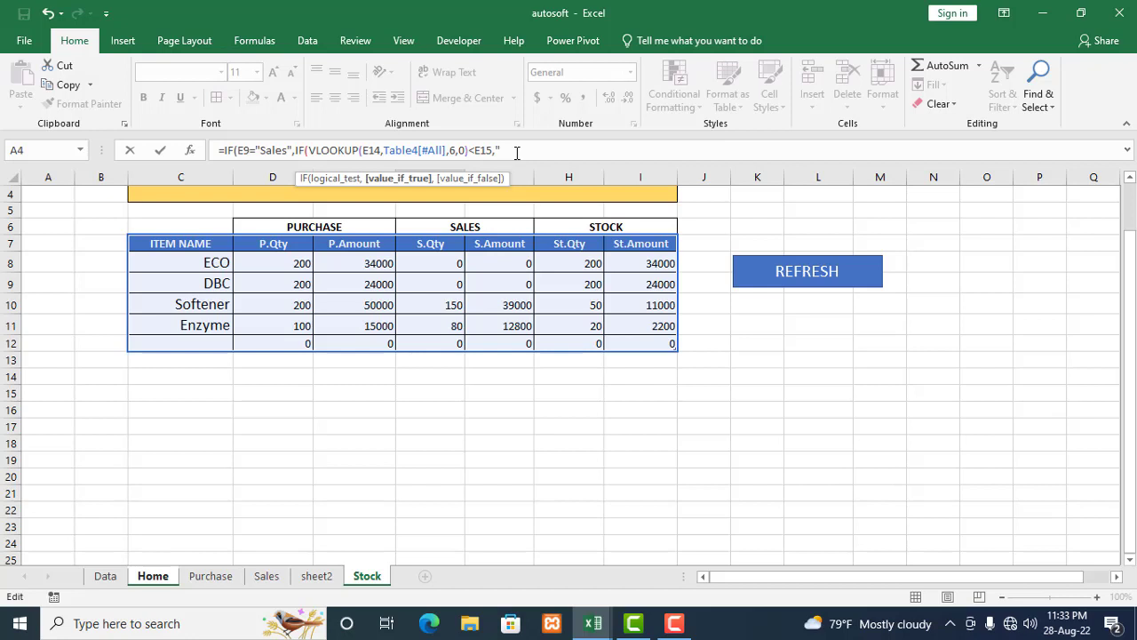
Complete the F15 formula with "Stock not available" for the inner IF and an empty string "" as the outer value if false
text("Stock not available"))
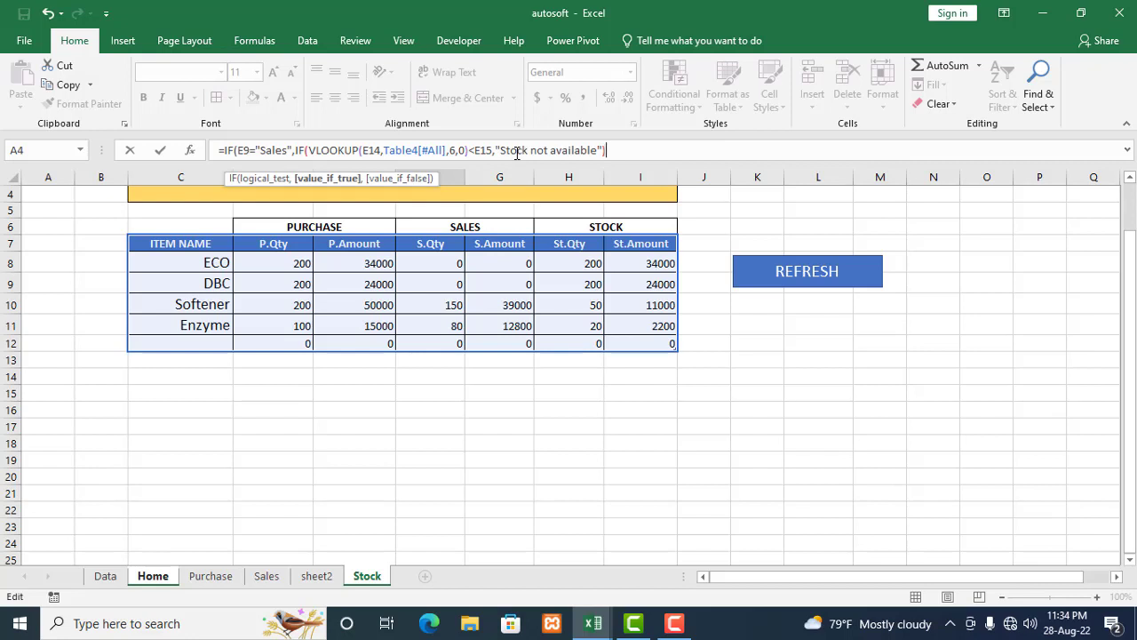
text(,")
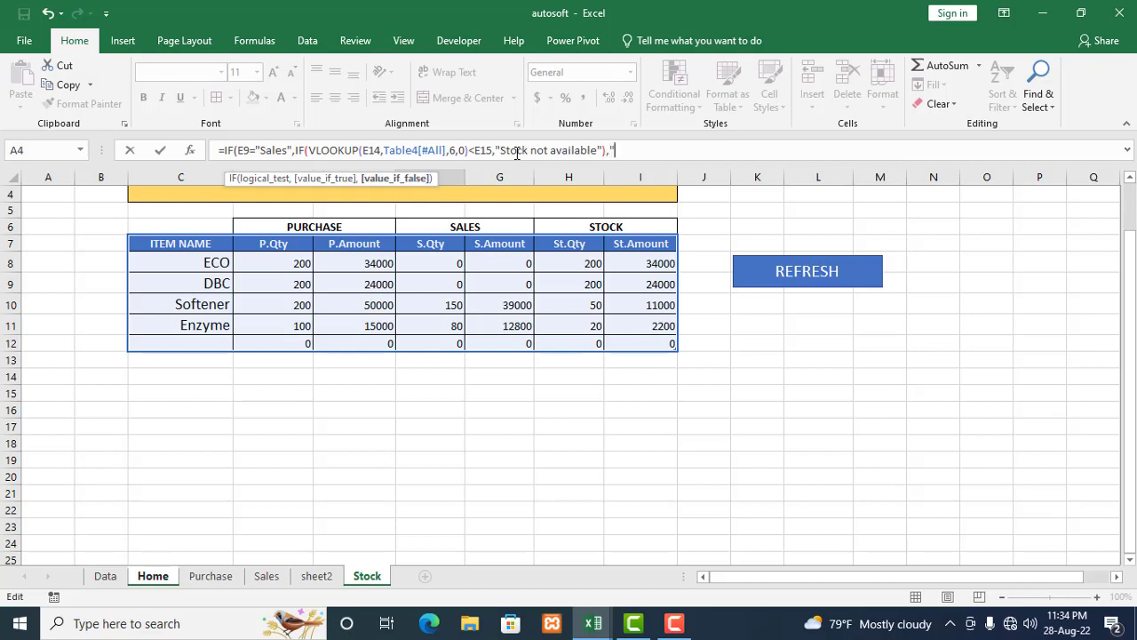
text("))
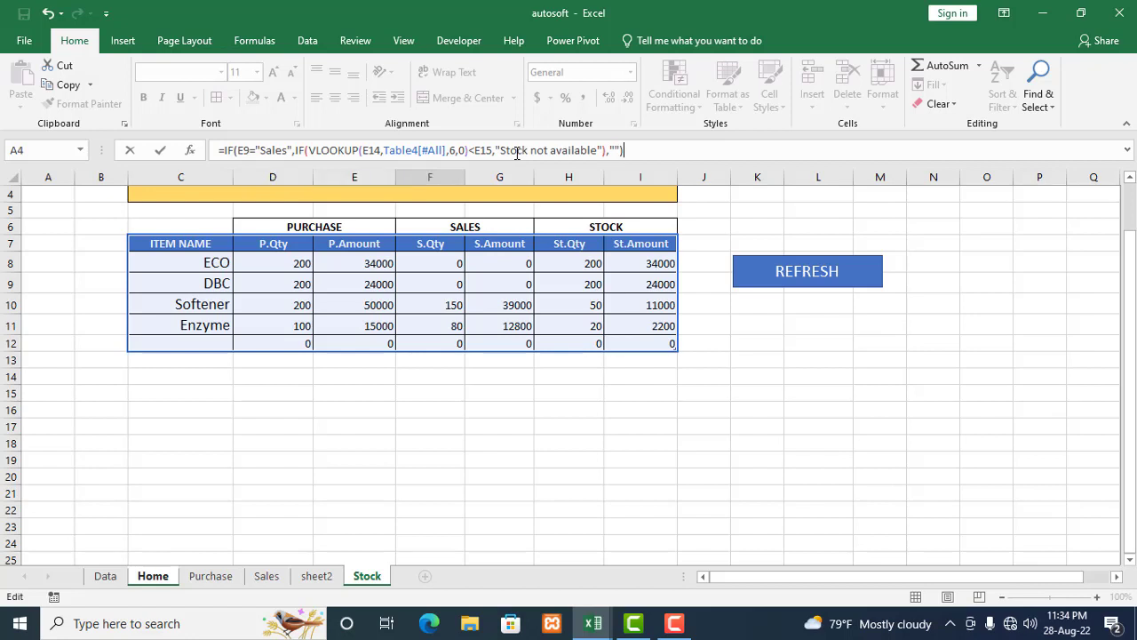
key(Return)
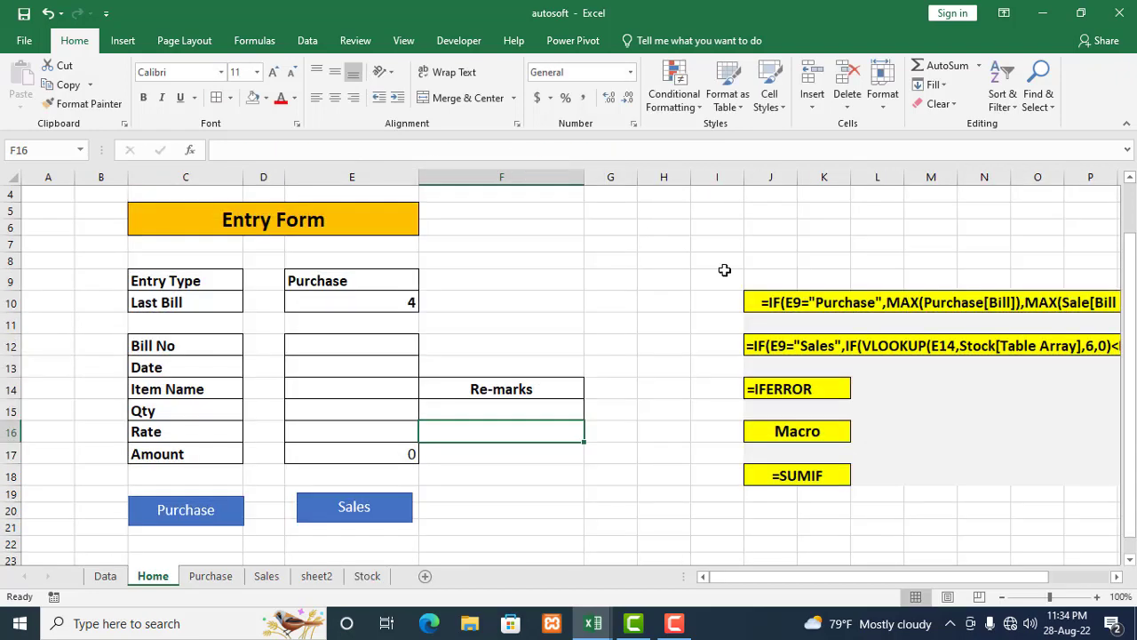
click(562, 401)
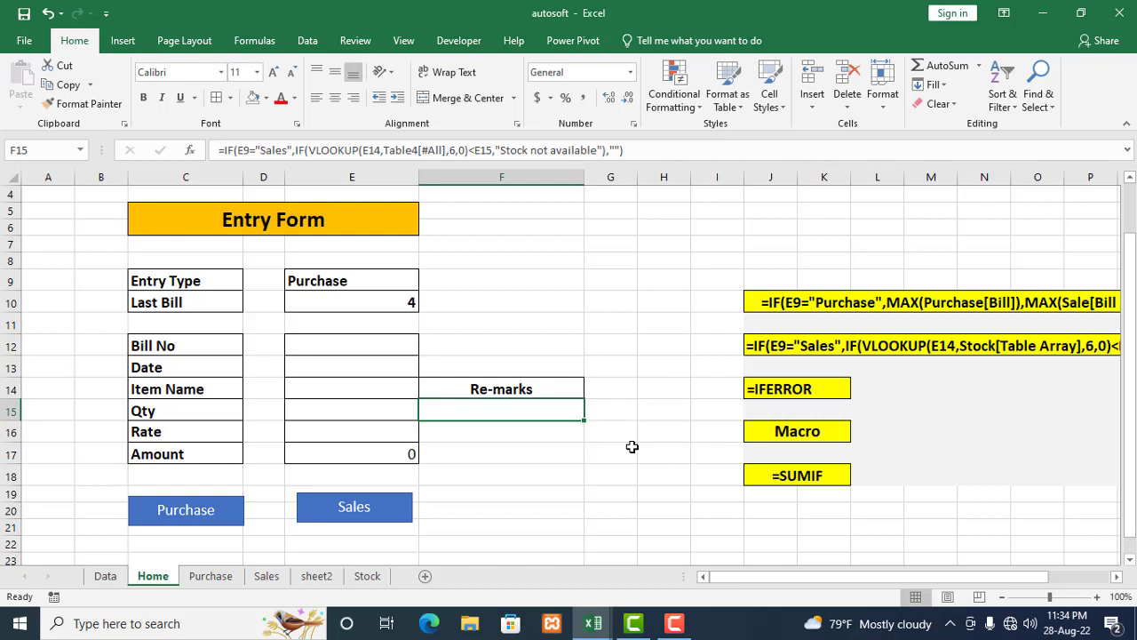
Switch the Entry Type in E9 to Sales to test the Re-marks formula
click(379, 393)
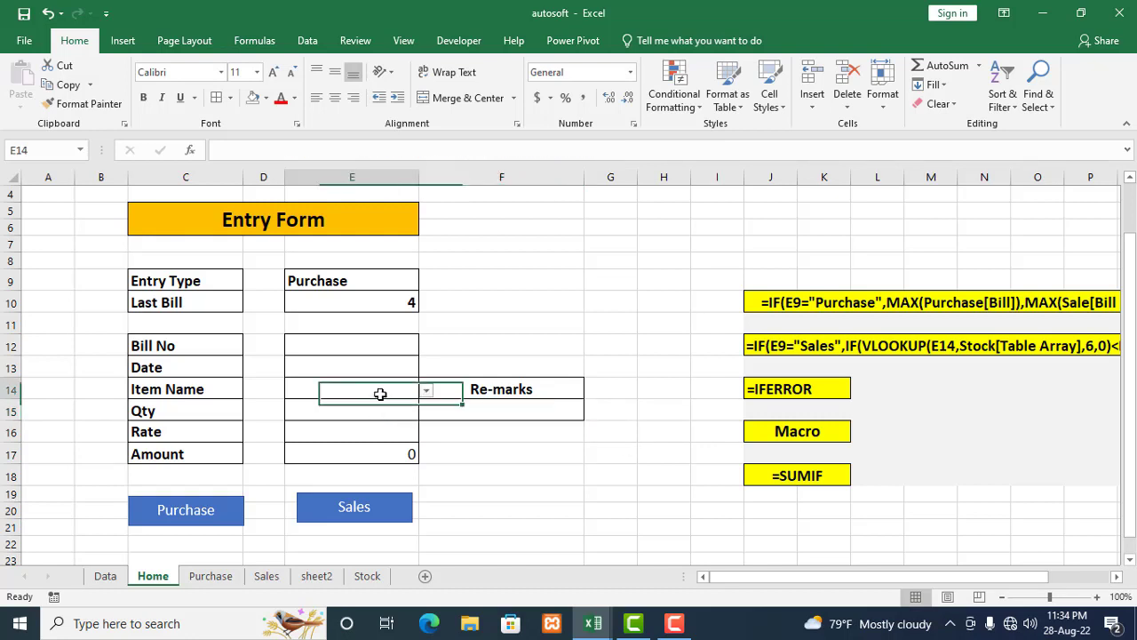
click(406, 284)
click(427, 281)
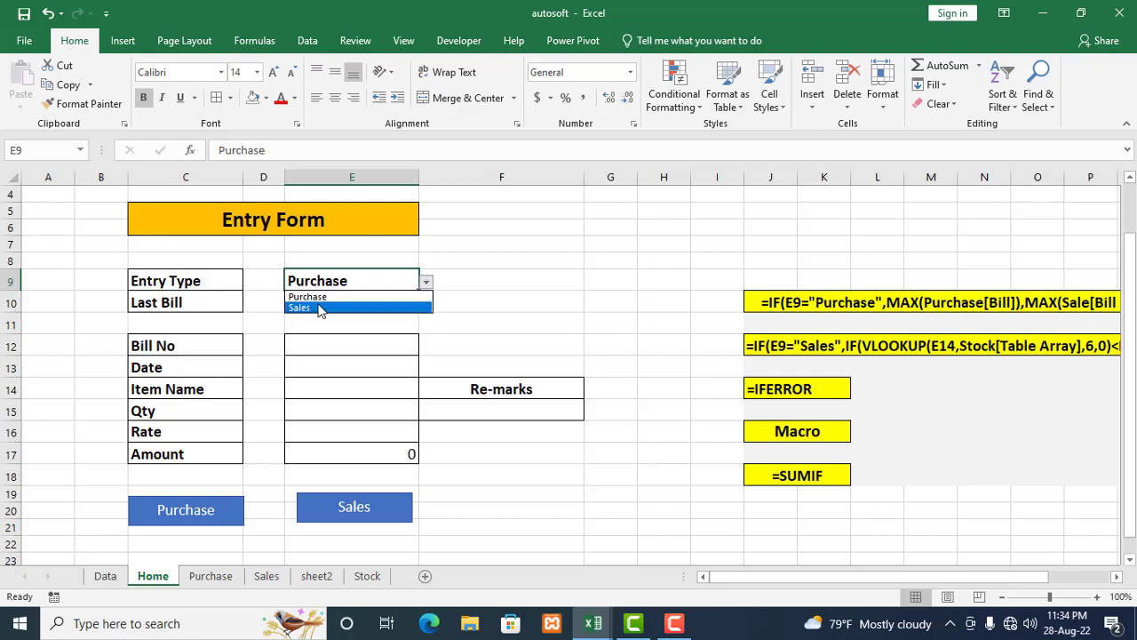
click(320, 308)
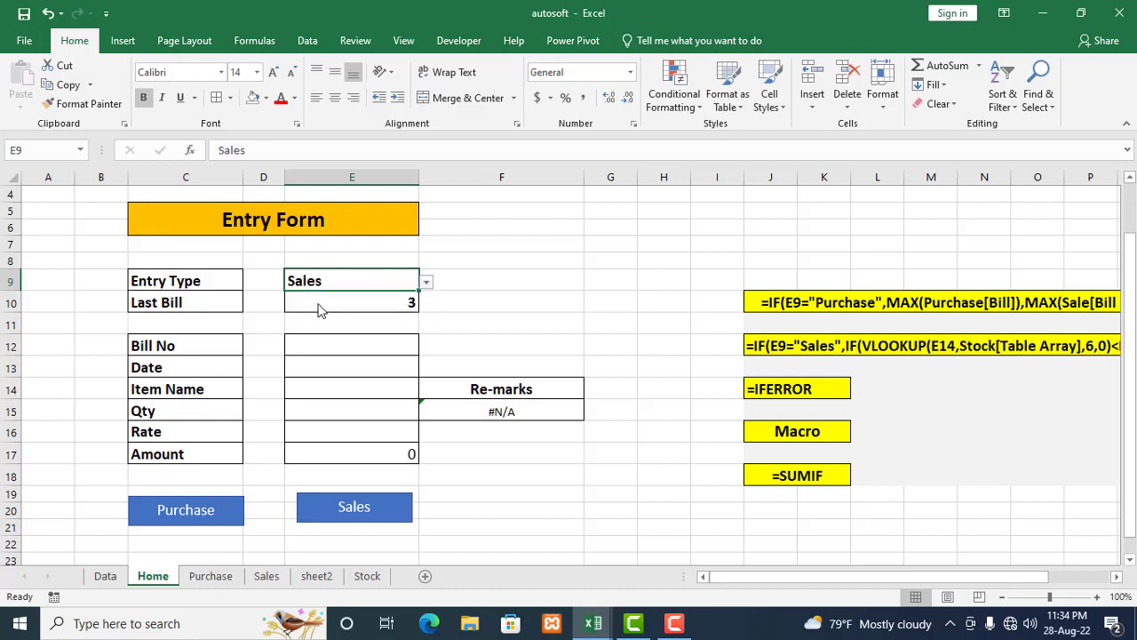
Check the item names on the Purchase sheet and choose ECO as the Item Name in E14 on the Home sheet
click(401, 409)
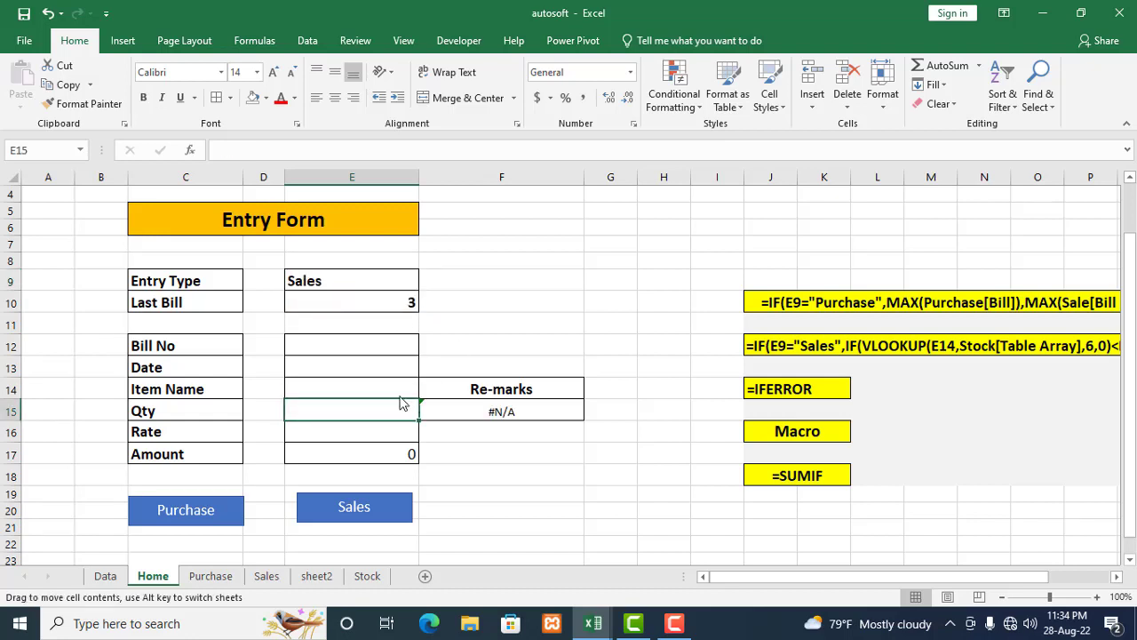
click(399, 388)
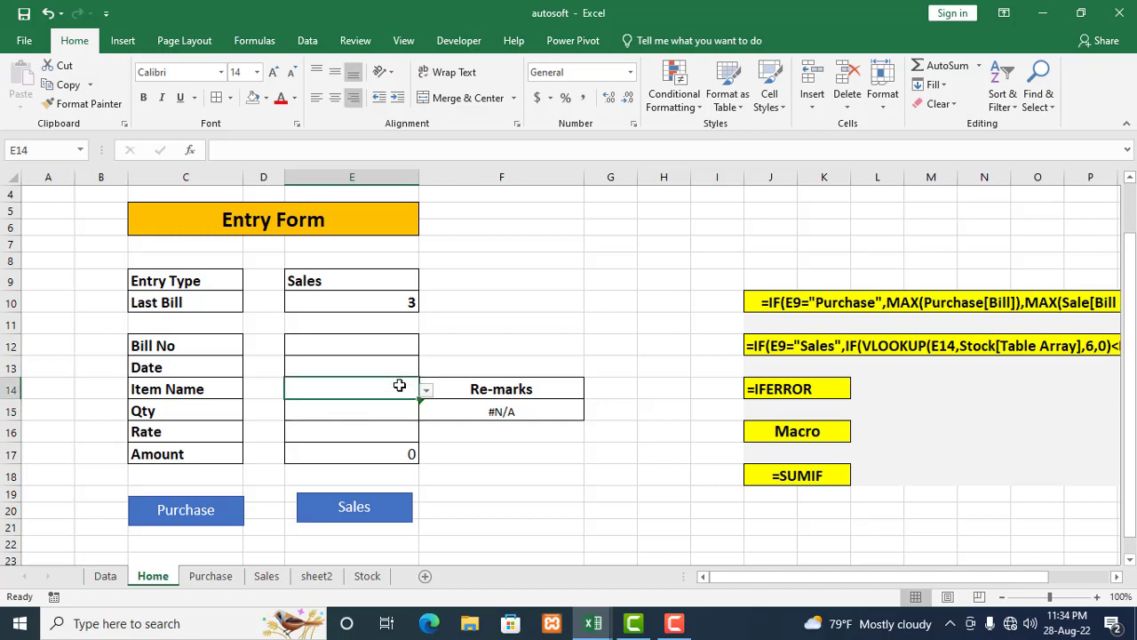
click(224, 575)
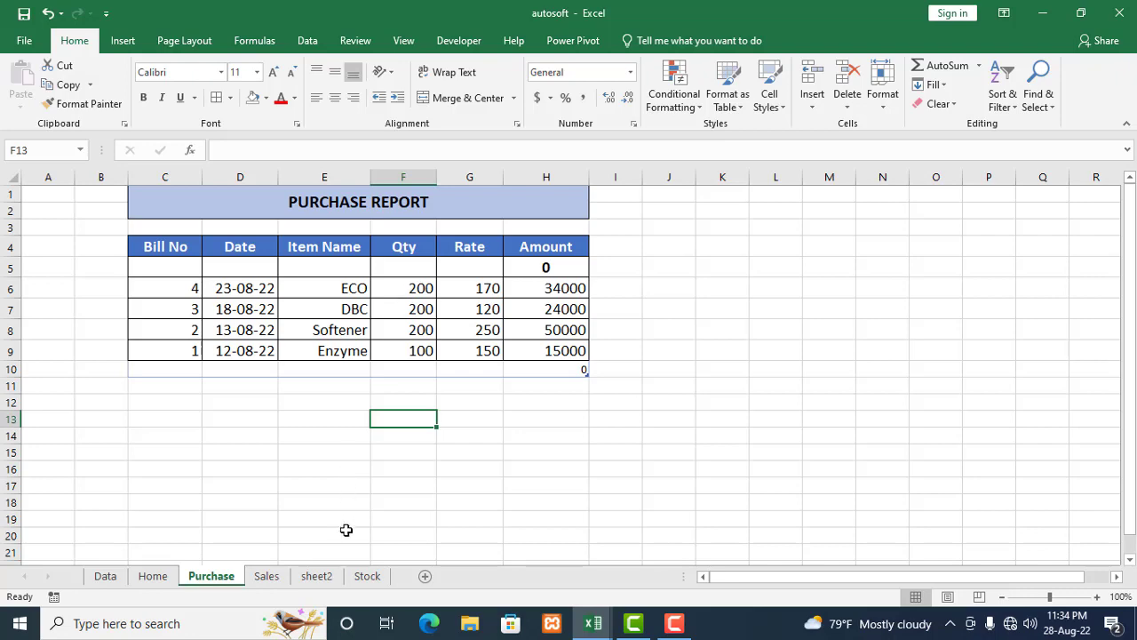
click(155, 578)
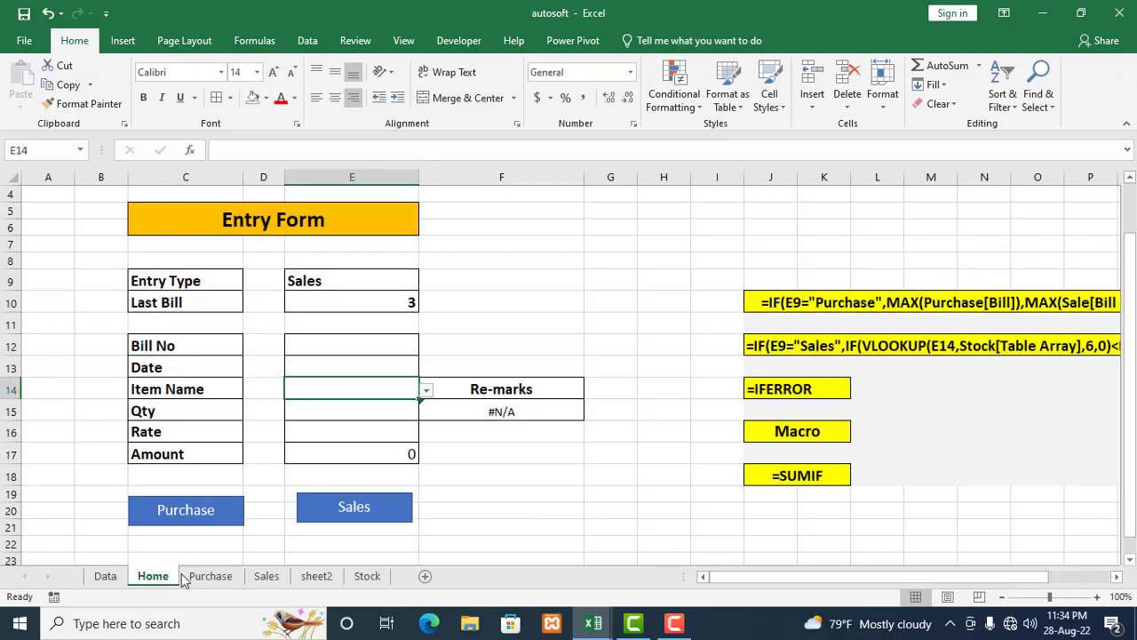
click(427, 391)
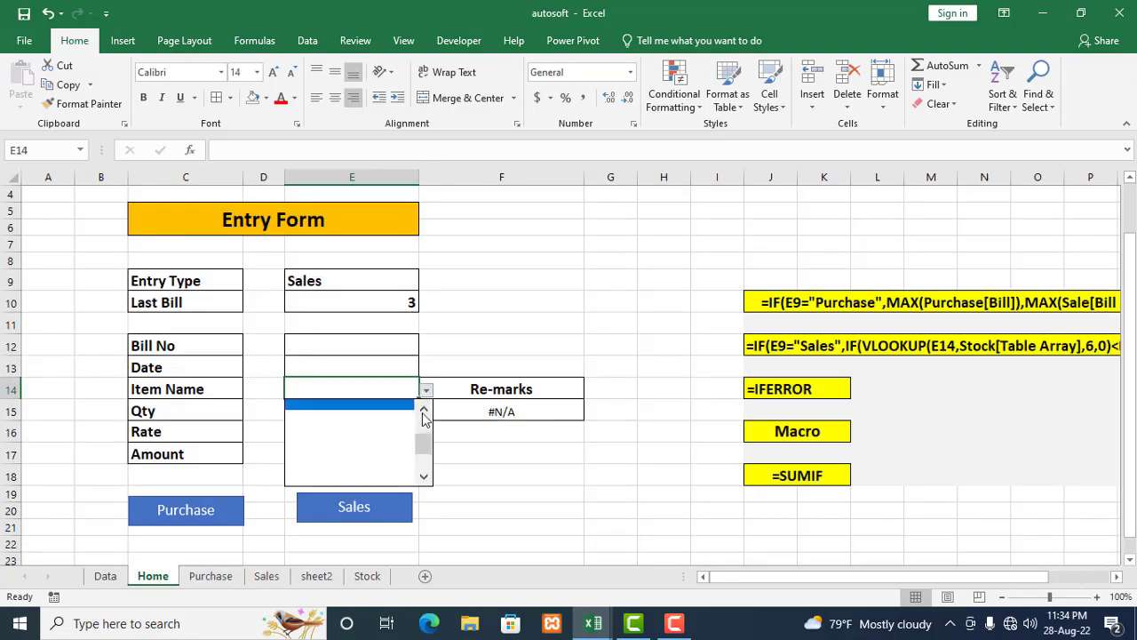
click(423, 413)
click(424, 413)
click(376, 427)
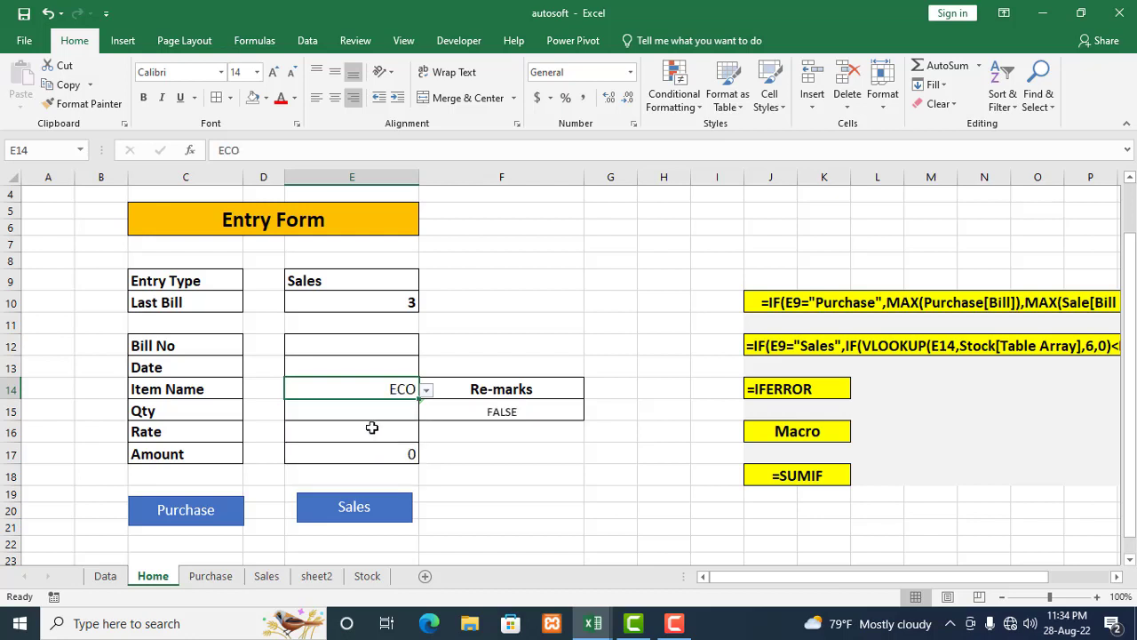
Enter 300 as the Qty in E15 and centre the Re-marks result in F15 horizontally
click(376, 414)
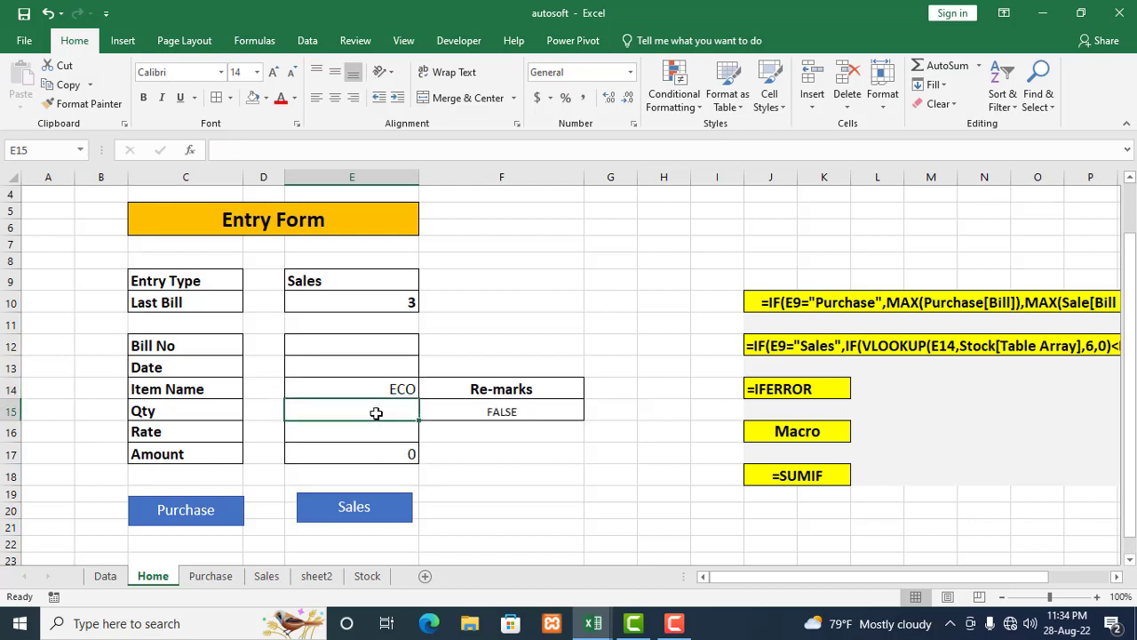
text(300)
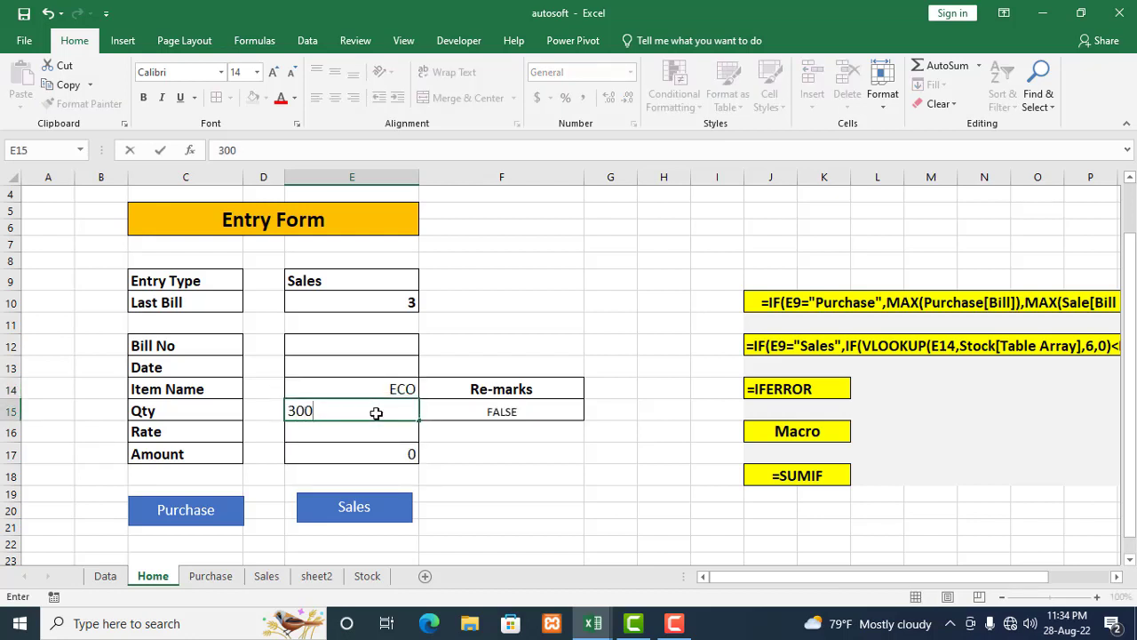
click(521, 450)
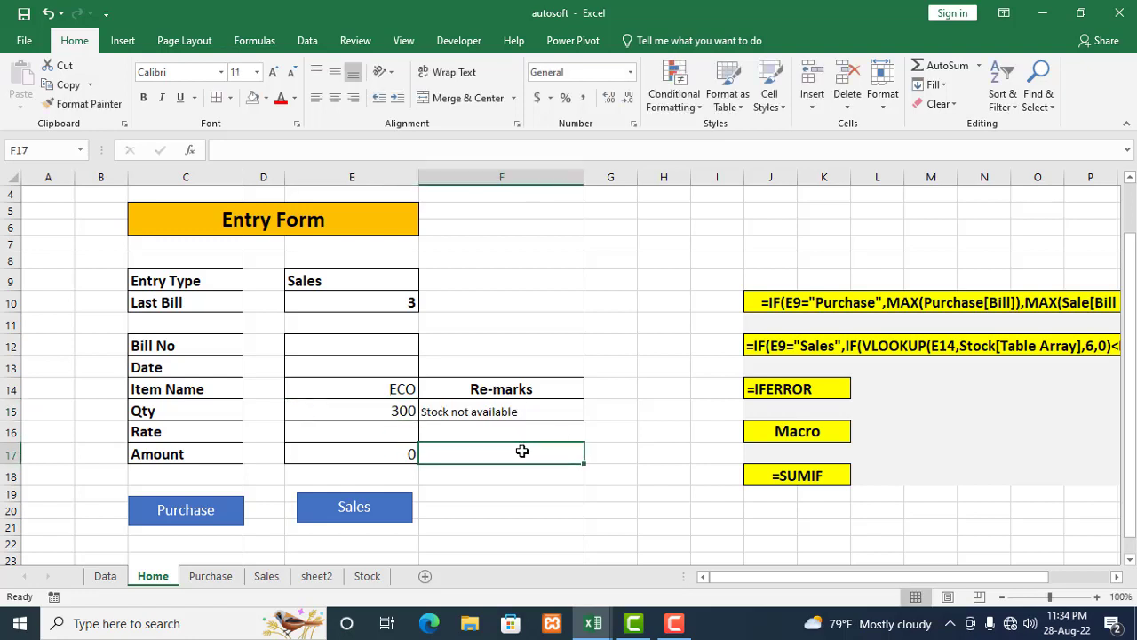
click(544, 413)
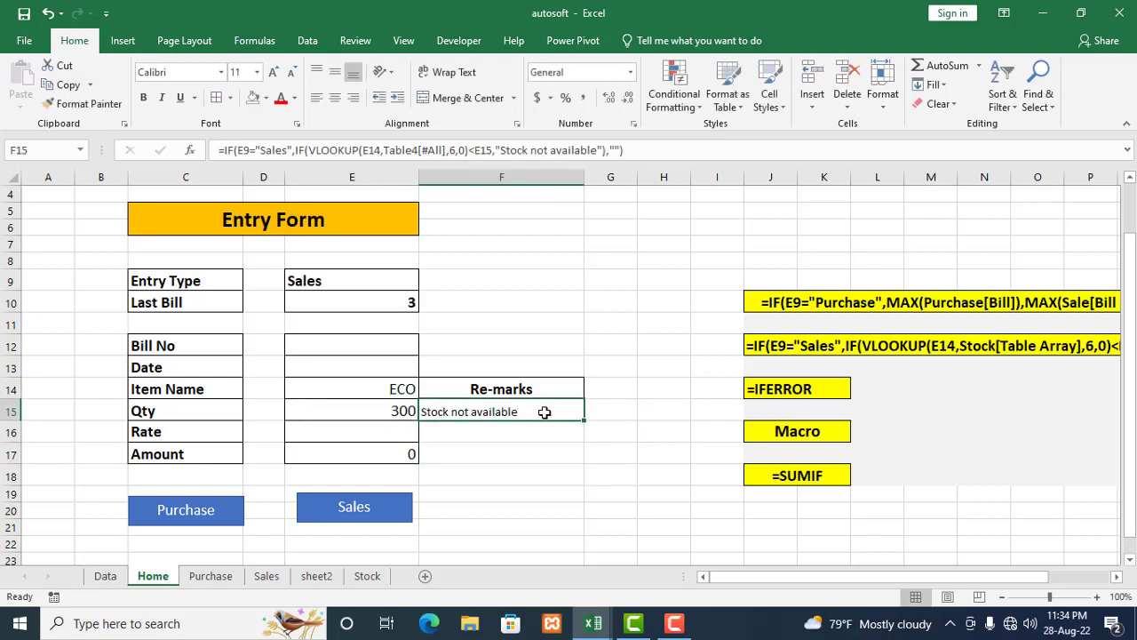
click(337, 102)
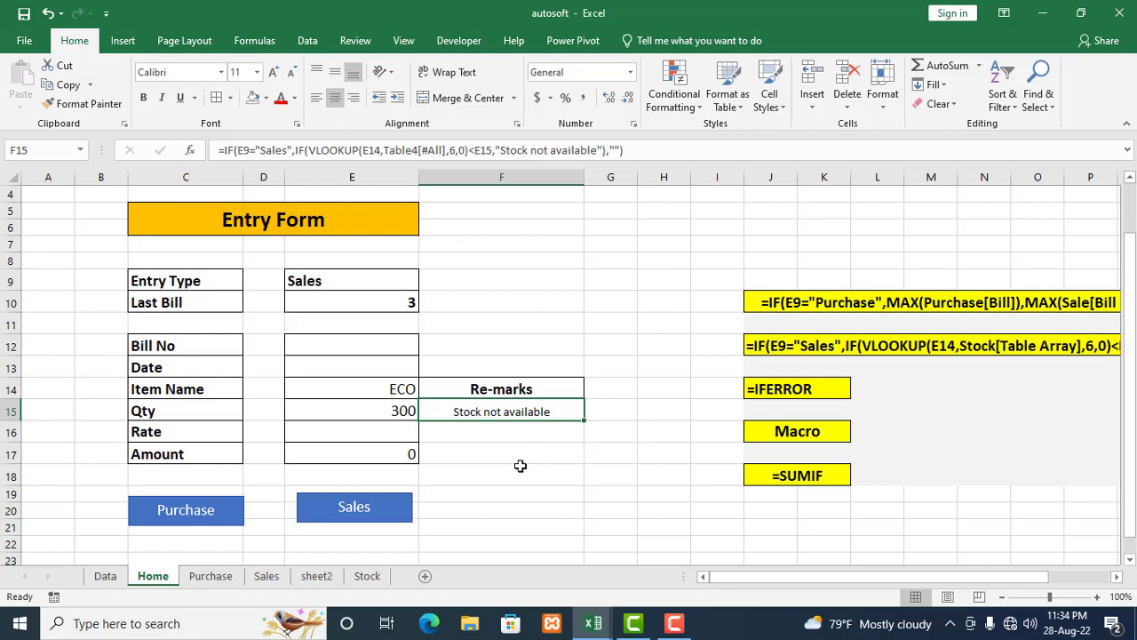
click(517, 469)
Compare the entered Qty for ECO on the Home sheet with its St.Qty on the Stock sheet
click(485, 411)
click(401, 412)
click(388, 393)
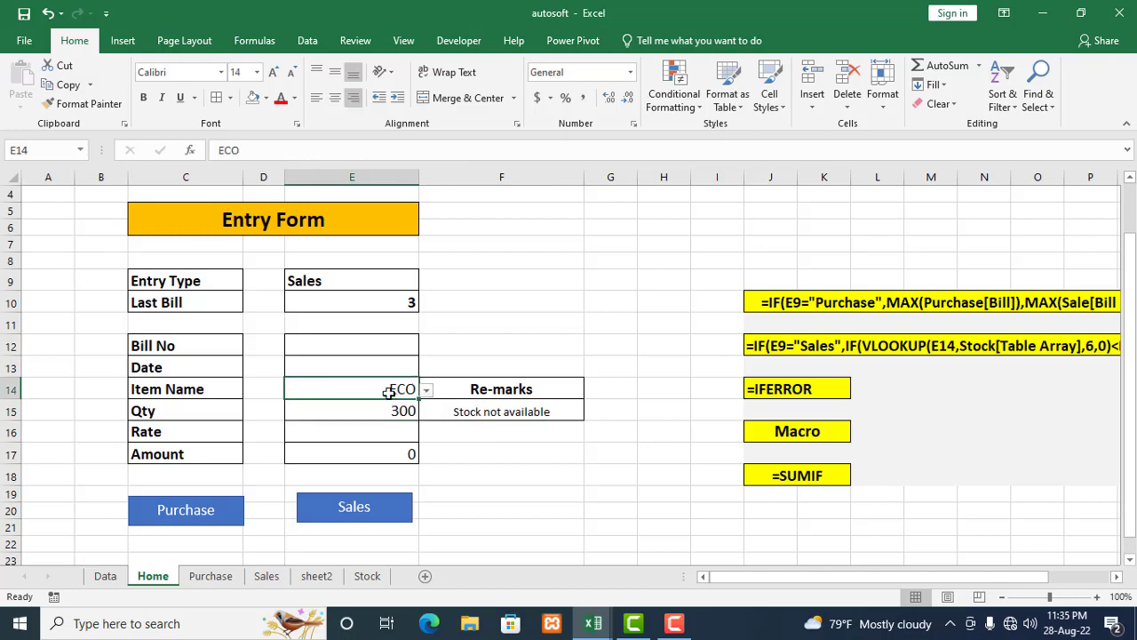
click(364, 576)
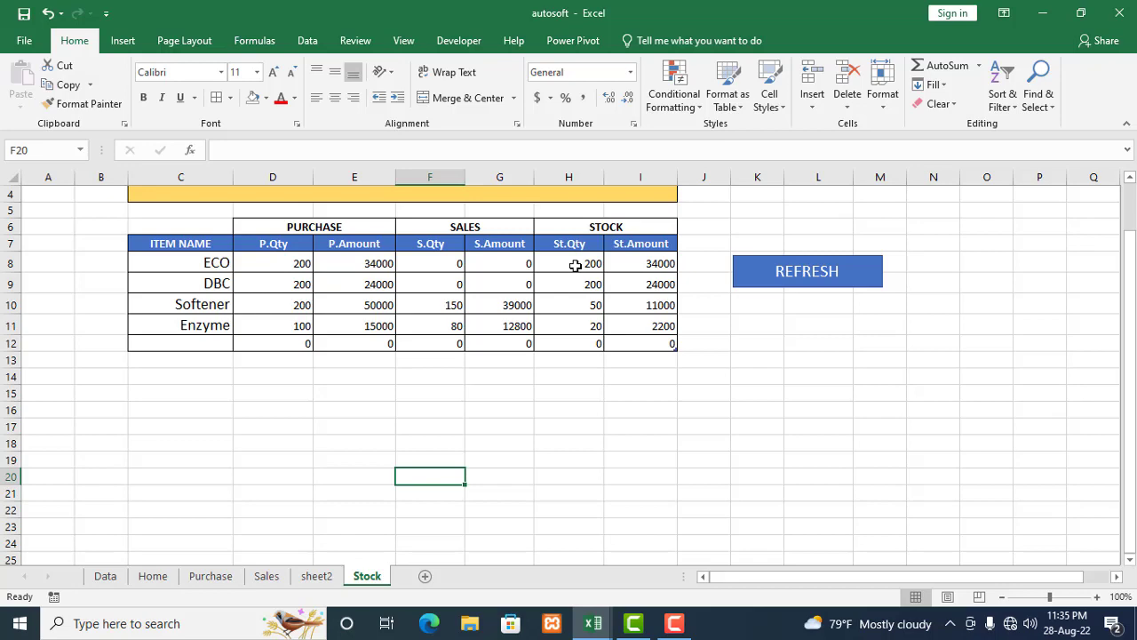
click(157, 577)
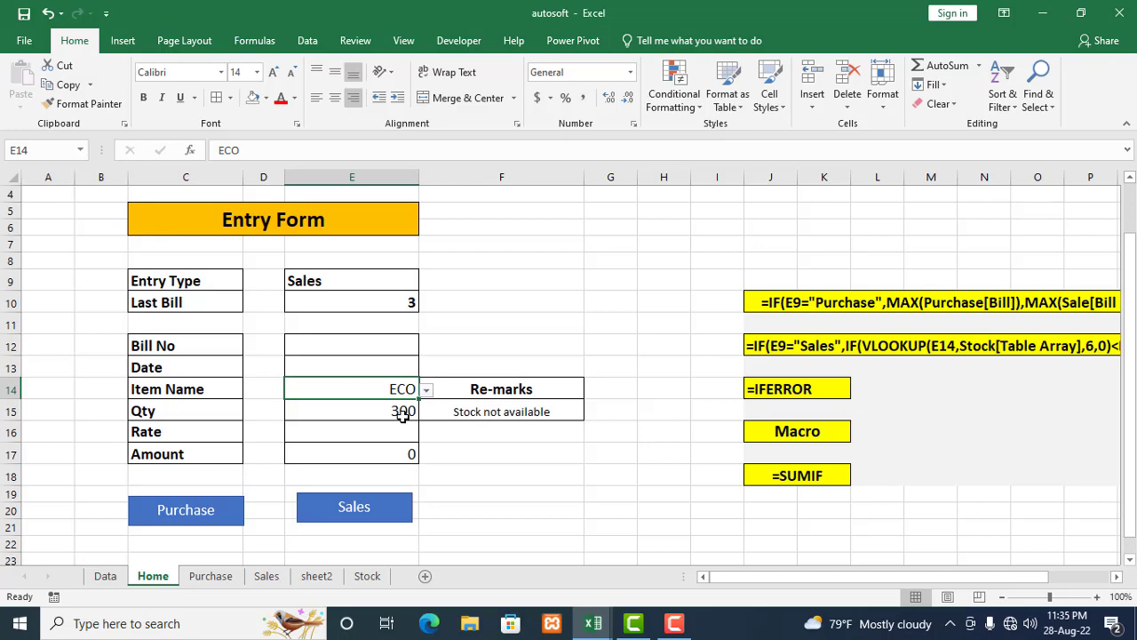
click(366, 576)
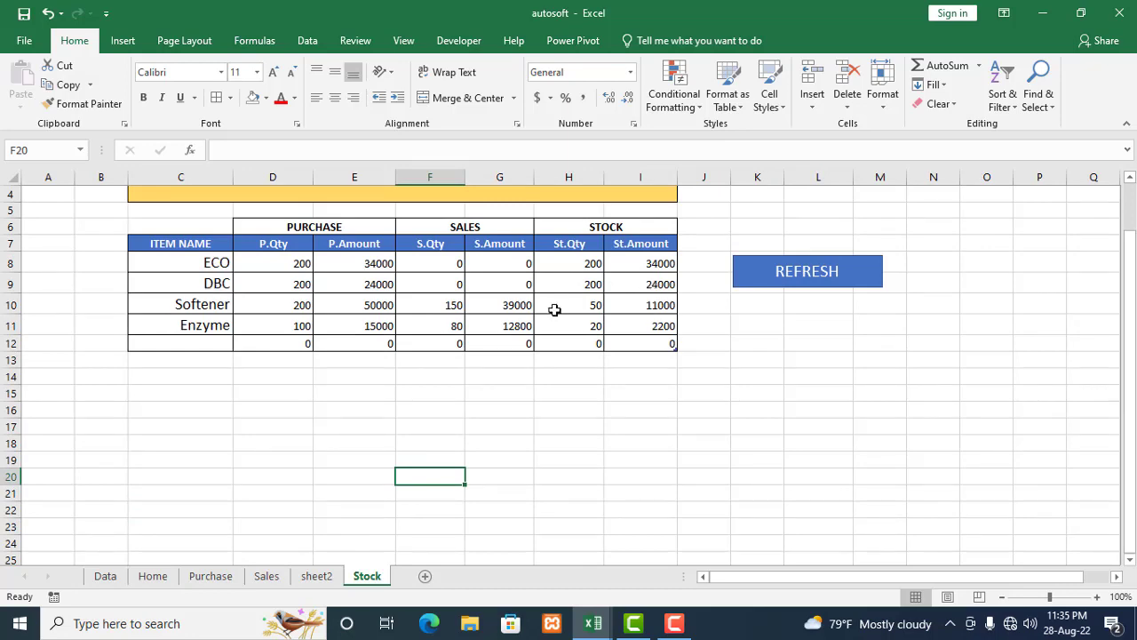
click(153, 575)
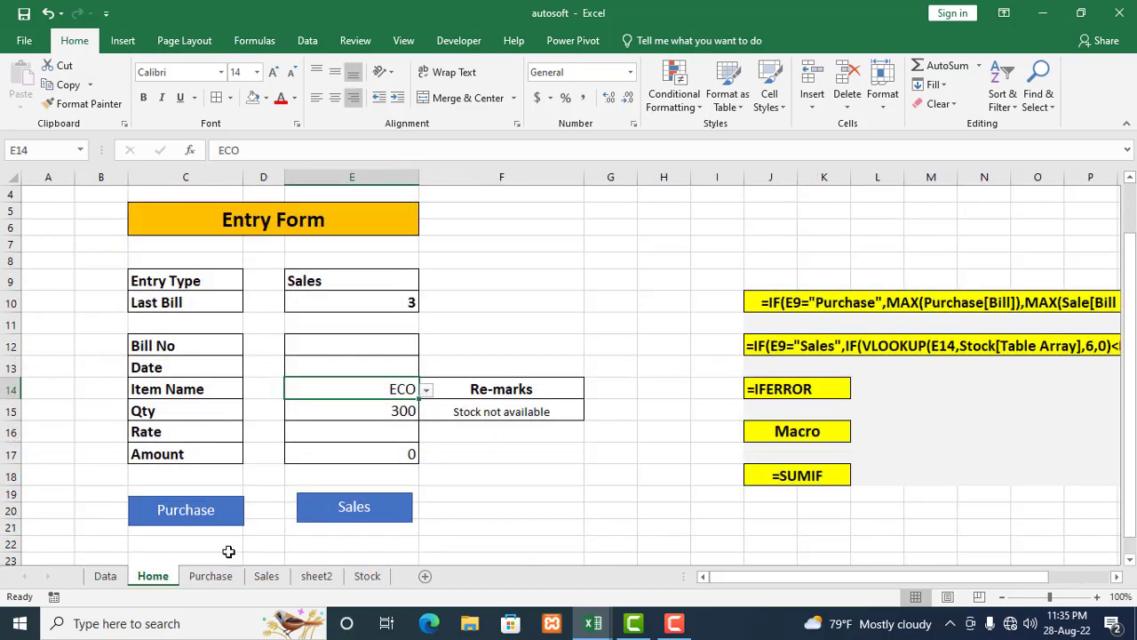
Choose DBC as the Item Name in E14 and set the Qty in E15 to 200
click(426, 391)
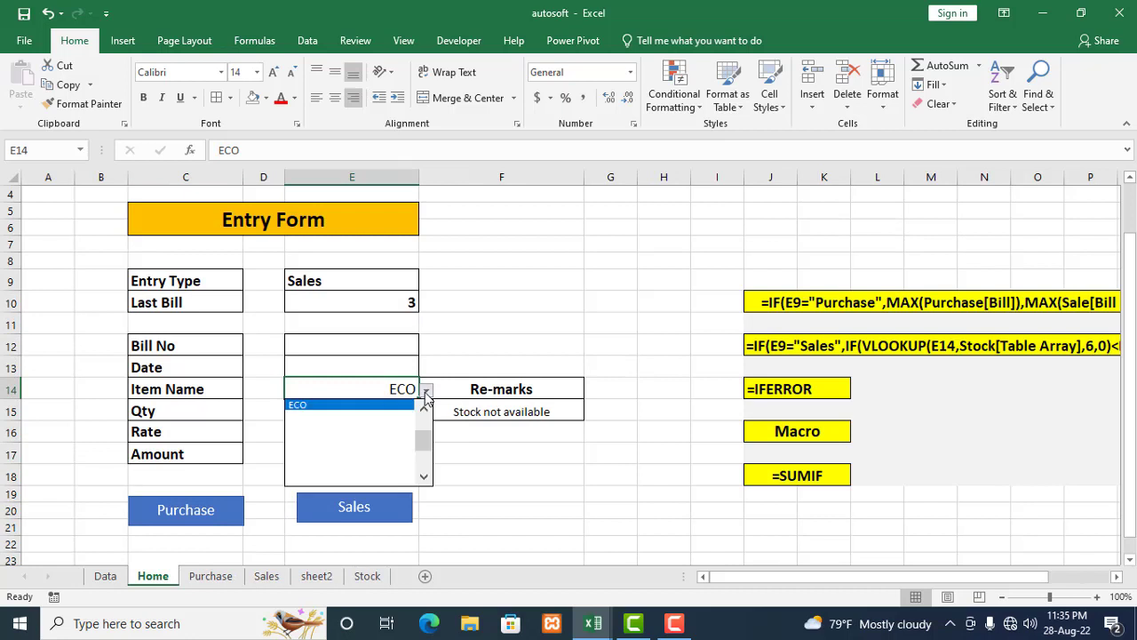
scroll(417, 423, up, 3)
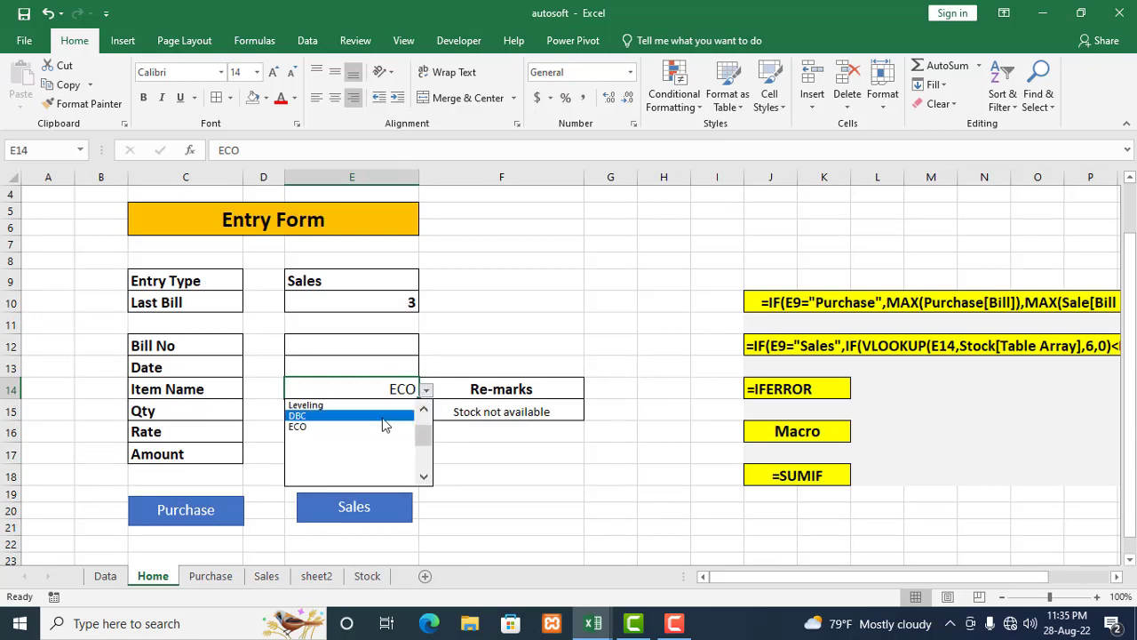
click(383, 421)
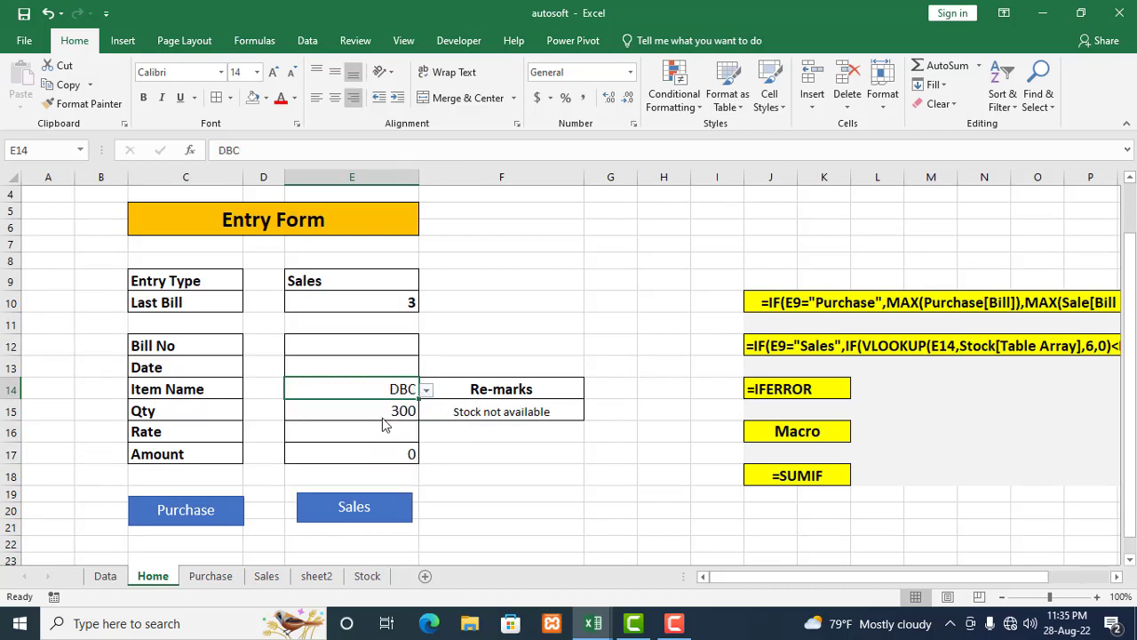
click(495, 428)
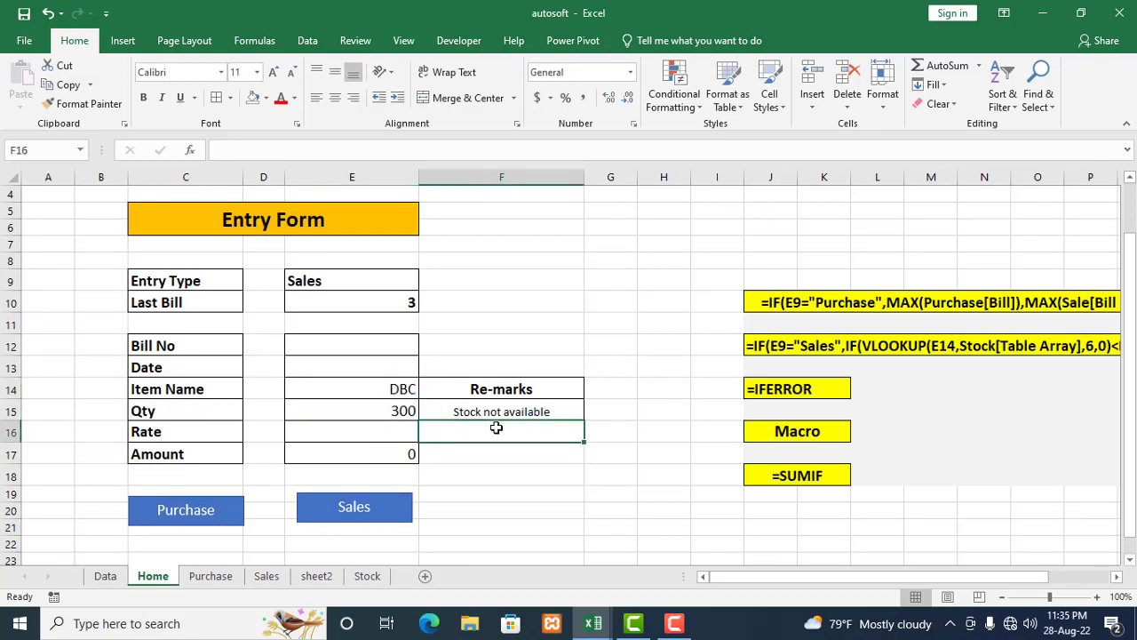
click(402, 413)
text(2)
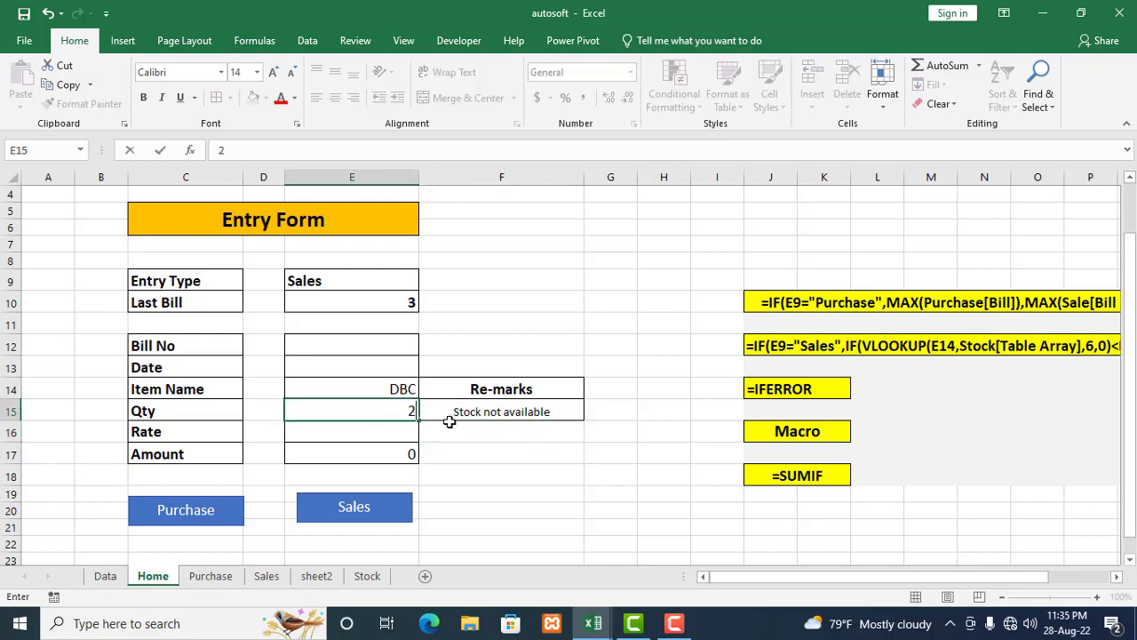
text(00)
click(479, 454)
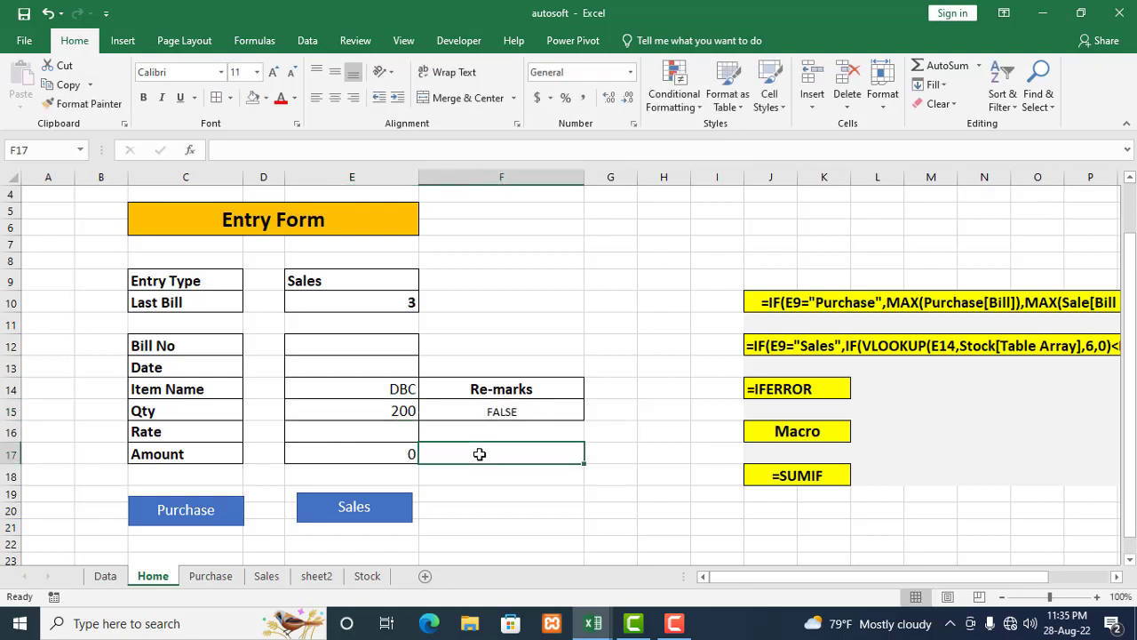
click(490, 478)
Add an empty string "" as the inner IF's value if false in the F15 Re-marks formula
click(501, 410)
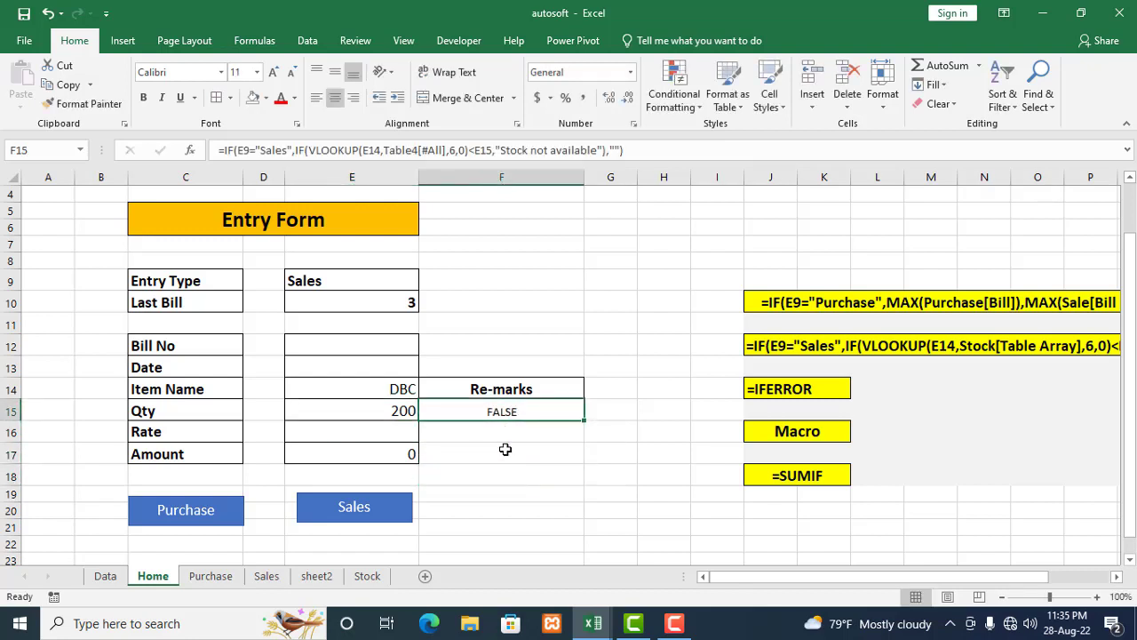
click(505, 450)
click(498, 418)
click(602, 151)
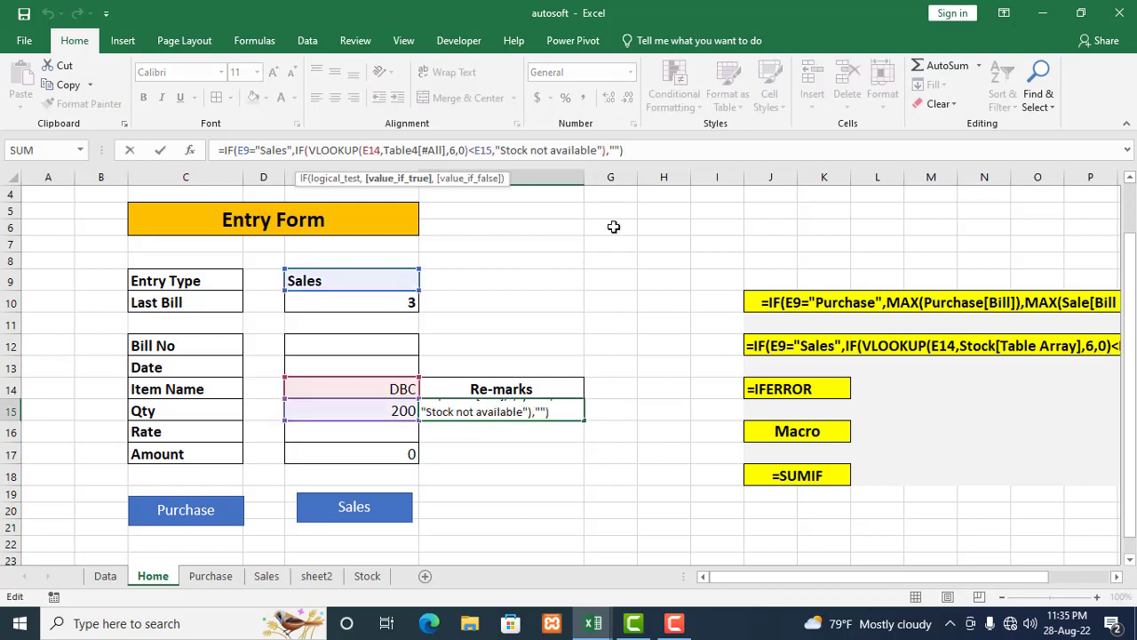
text(,)
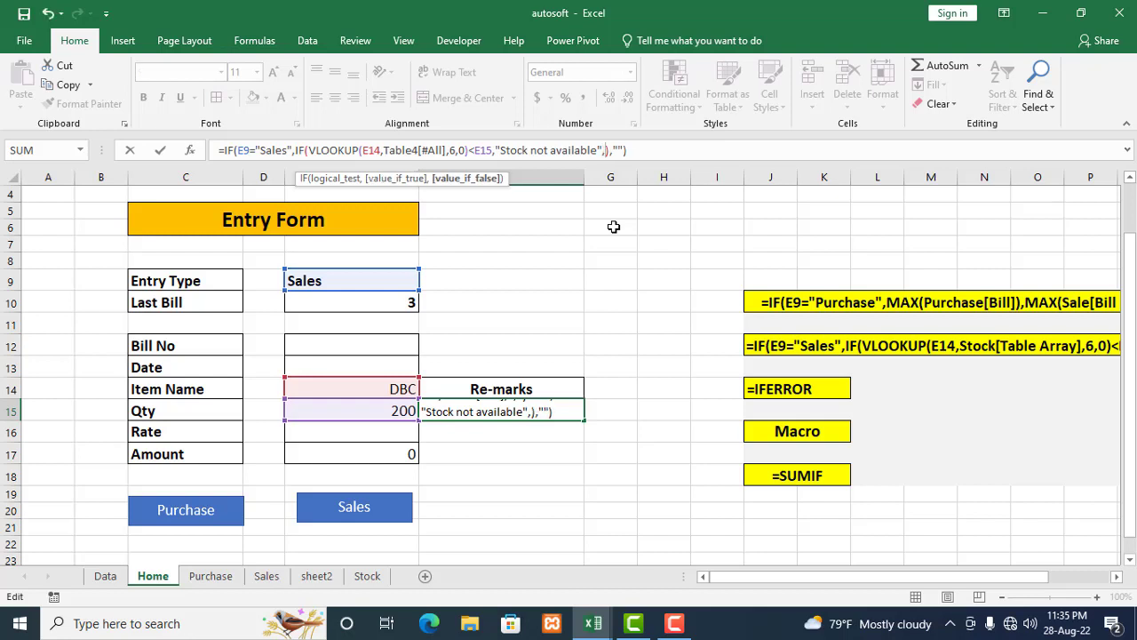
text("")
key(Return)
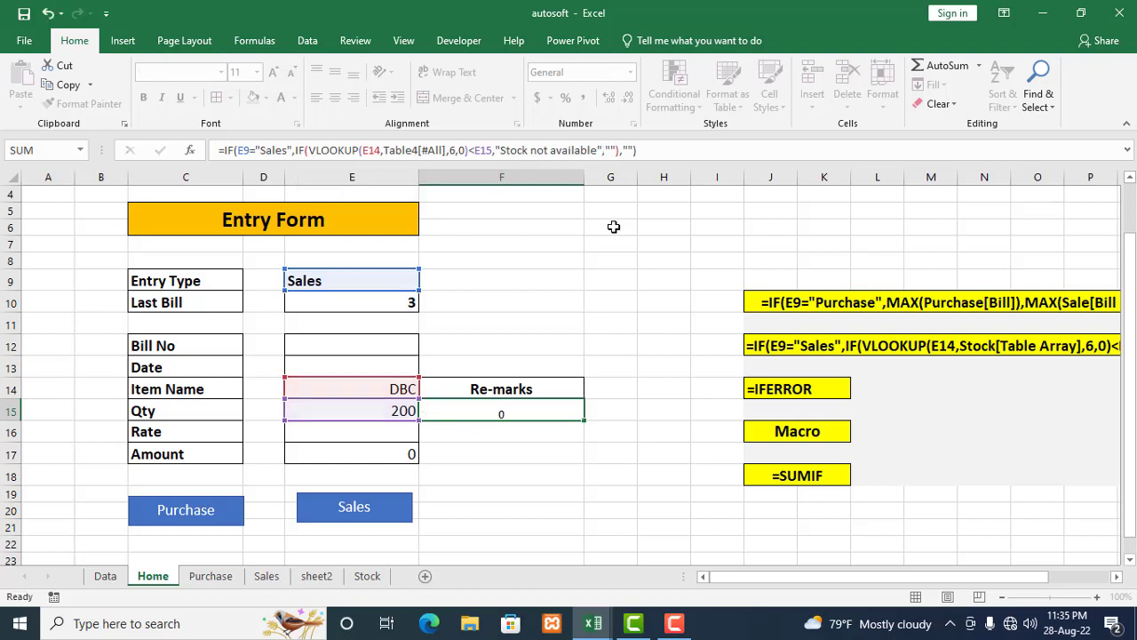
click(595, 454)
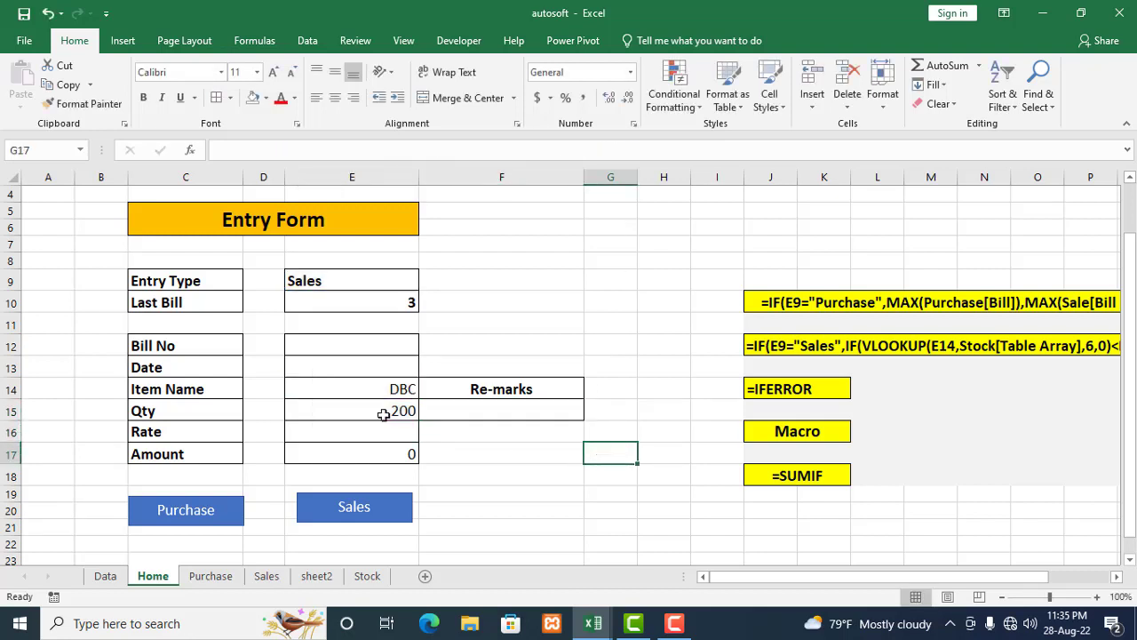
click(384, 414)
click(469, 411)
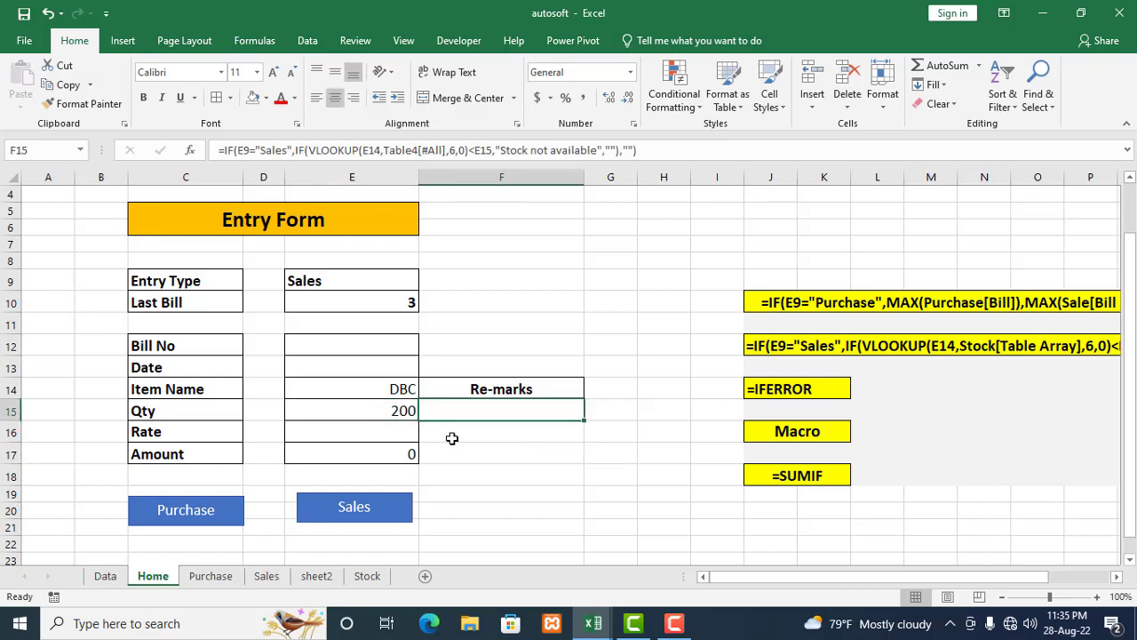
click(406, 410)
click(506, 458)
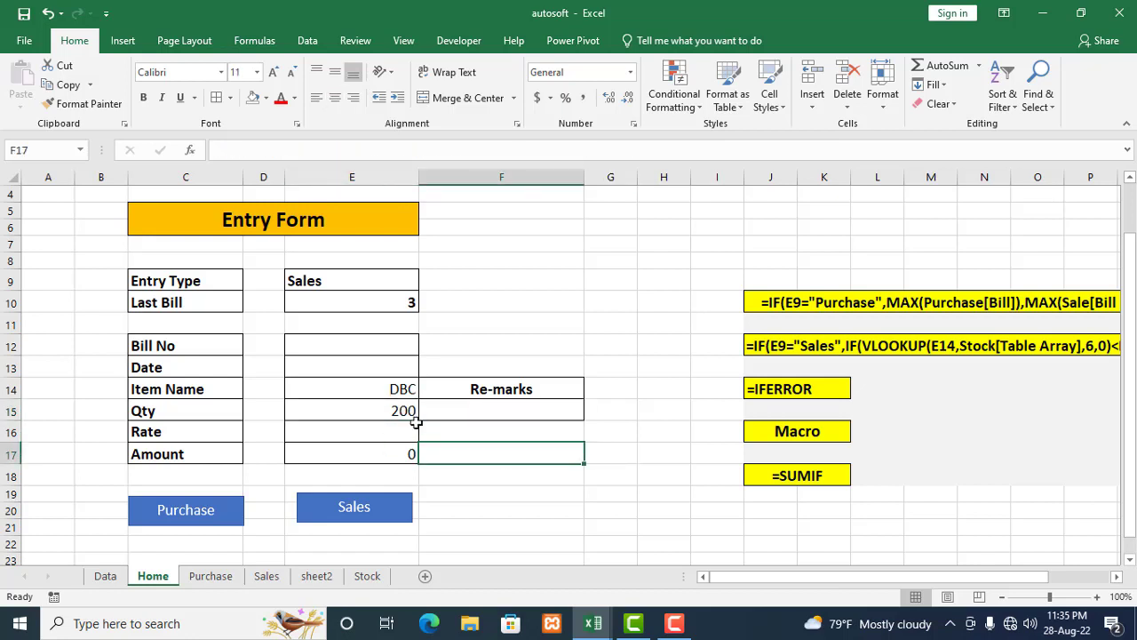
click(410, 414)
click(408, 426)
click(538, 459)
Make the Re-marks text in F15 red and set the Qty in E15 to 300
click(528, 413)
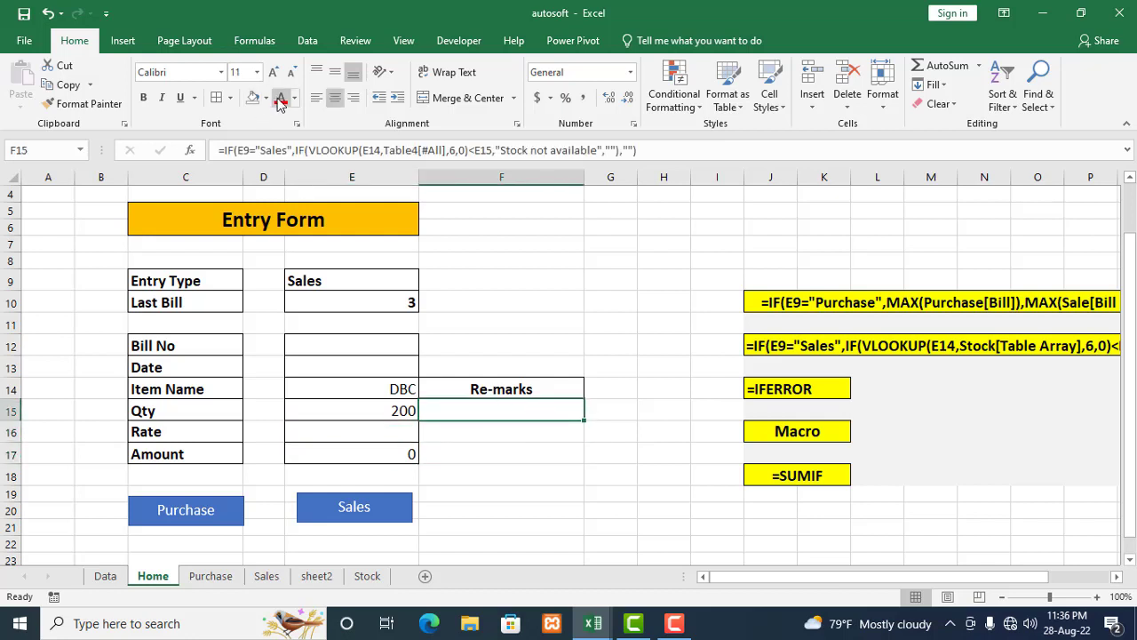
click(556, 461)
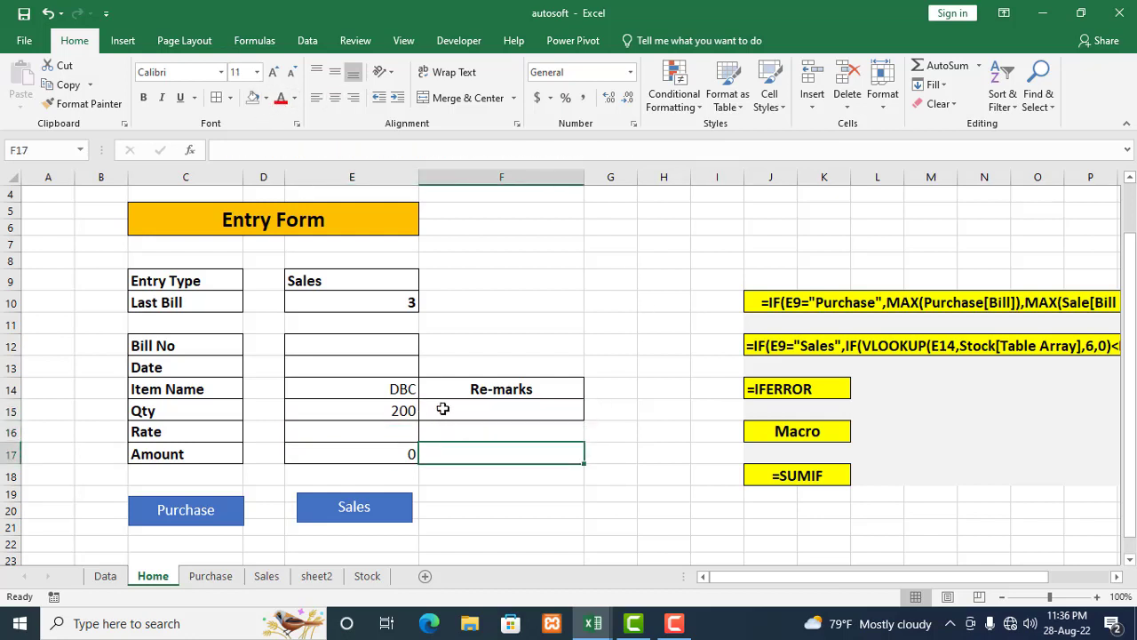
click(442, 409)
click(406, 411)
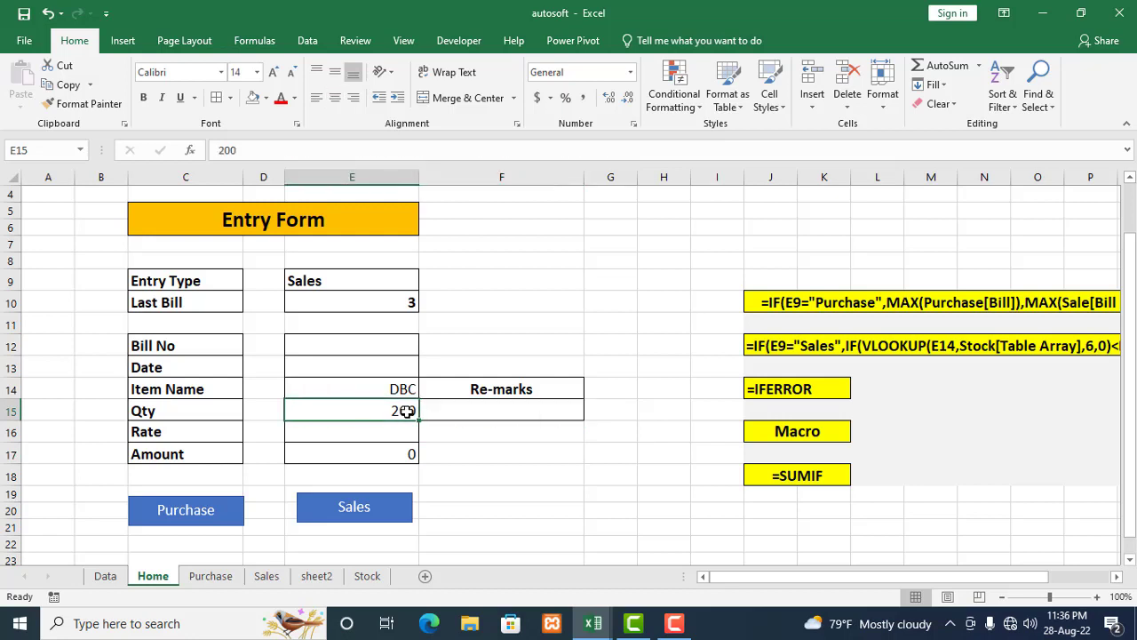
text(3)
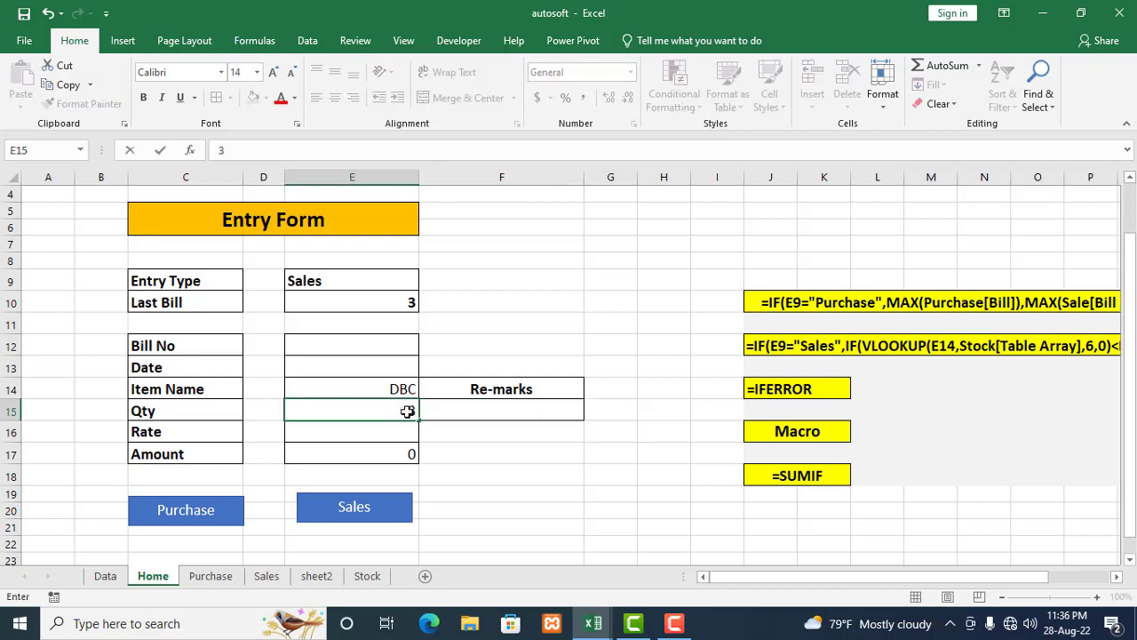
text(00)
click(519, 476)
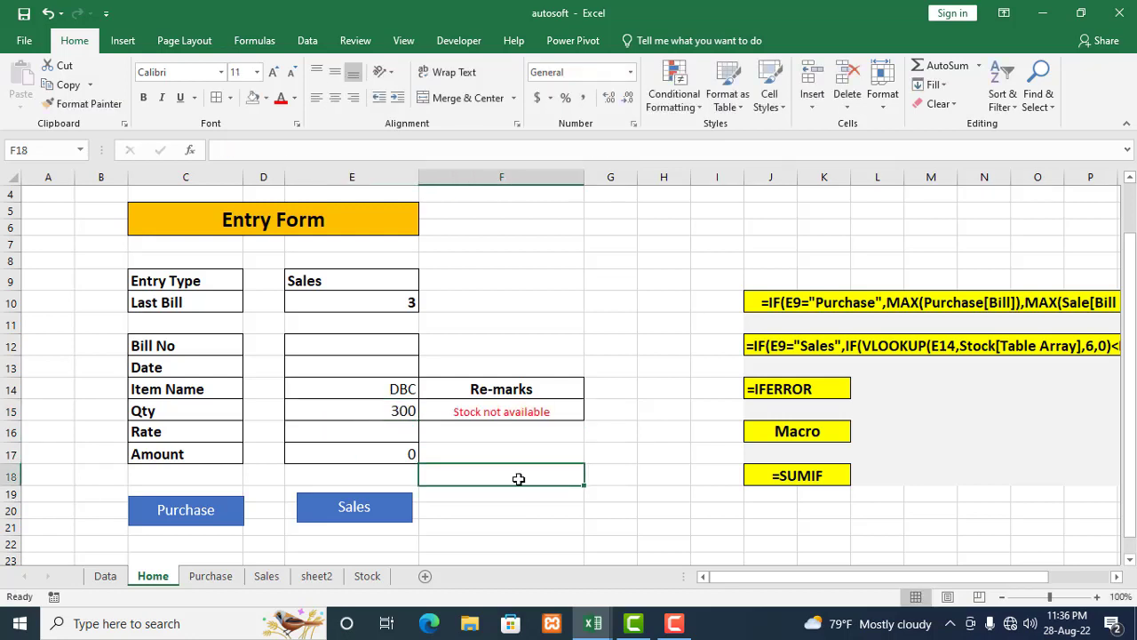
Format the Re-marks text in F15 as bold with font size 14
click(505, 414)
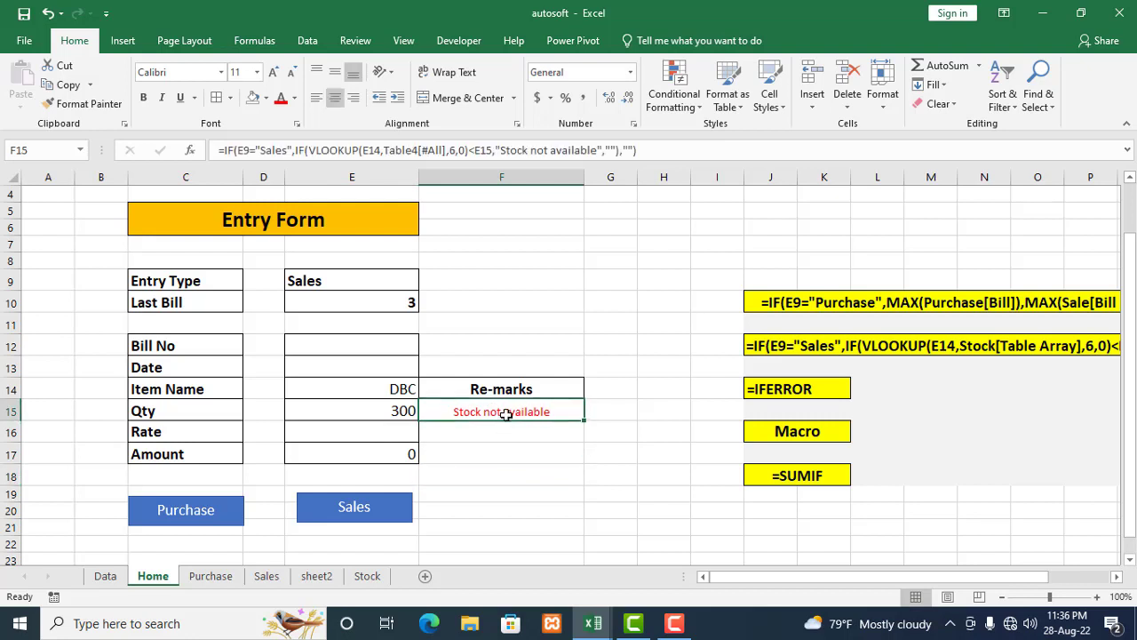
click(273, 74)
click(273, 74)
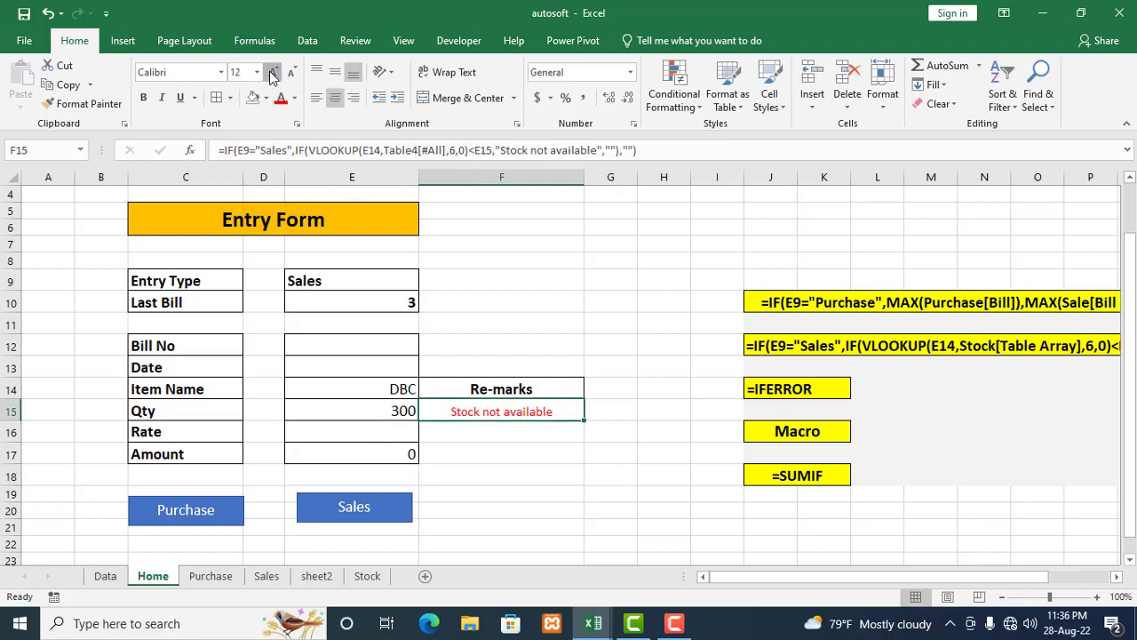
click(143, 98)
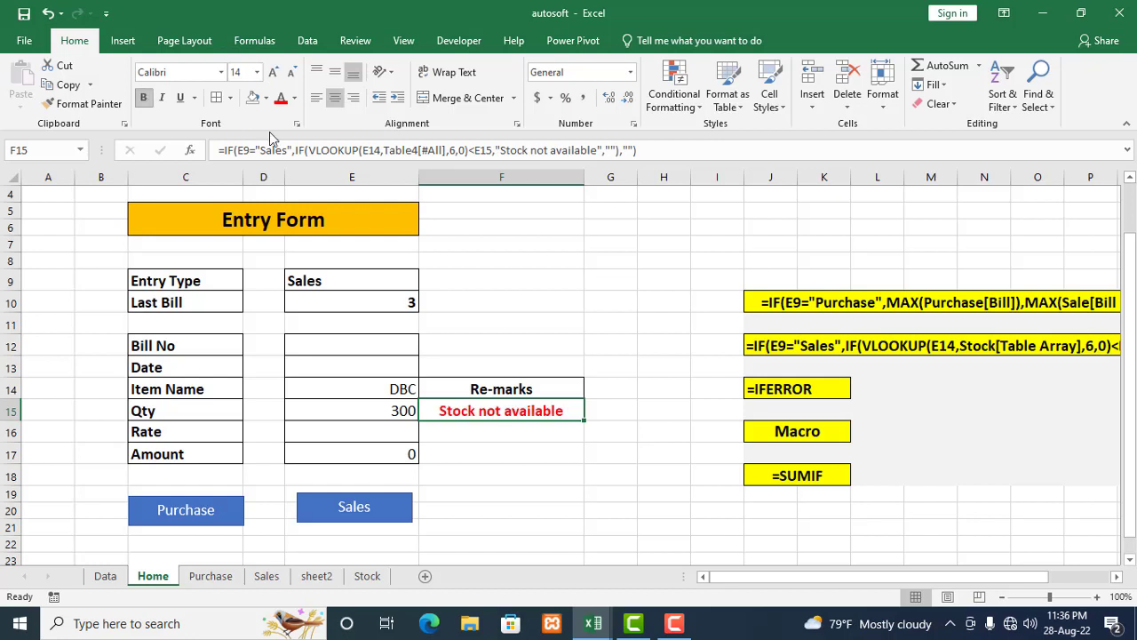
click(557, 470)
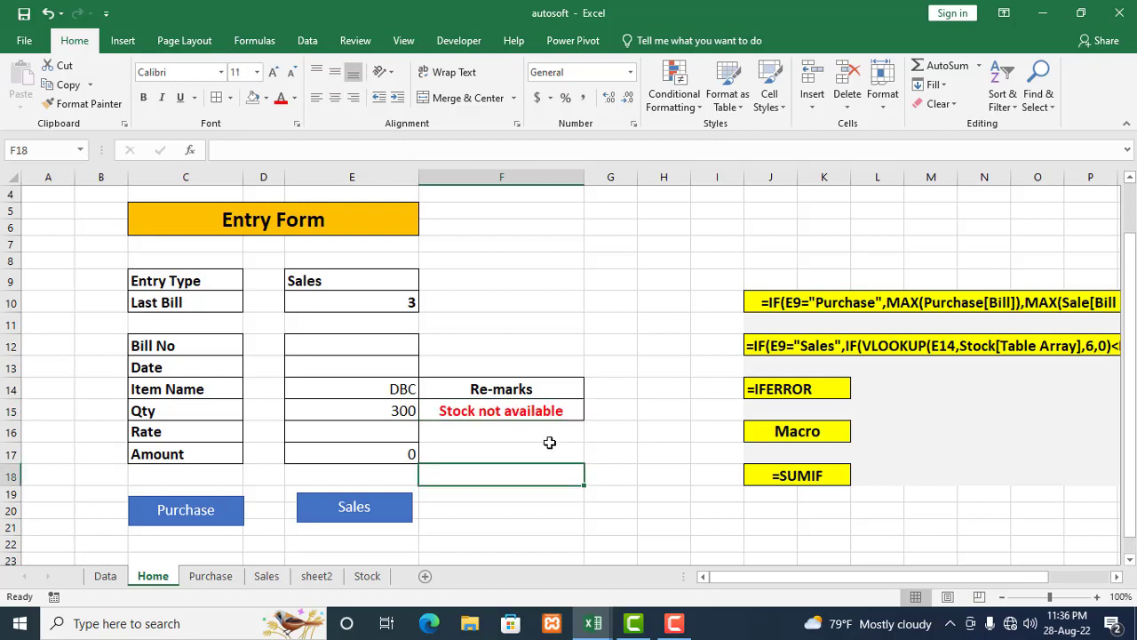
Compare the F15 formula with the full reference formula noted beside the entry form
key(Up)
key(Up)
key(Up)
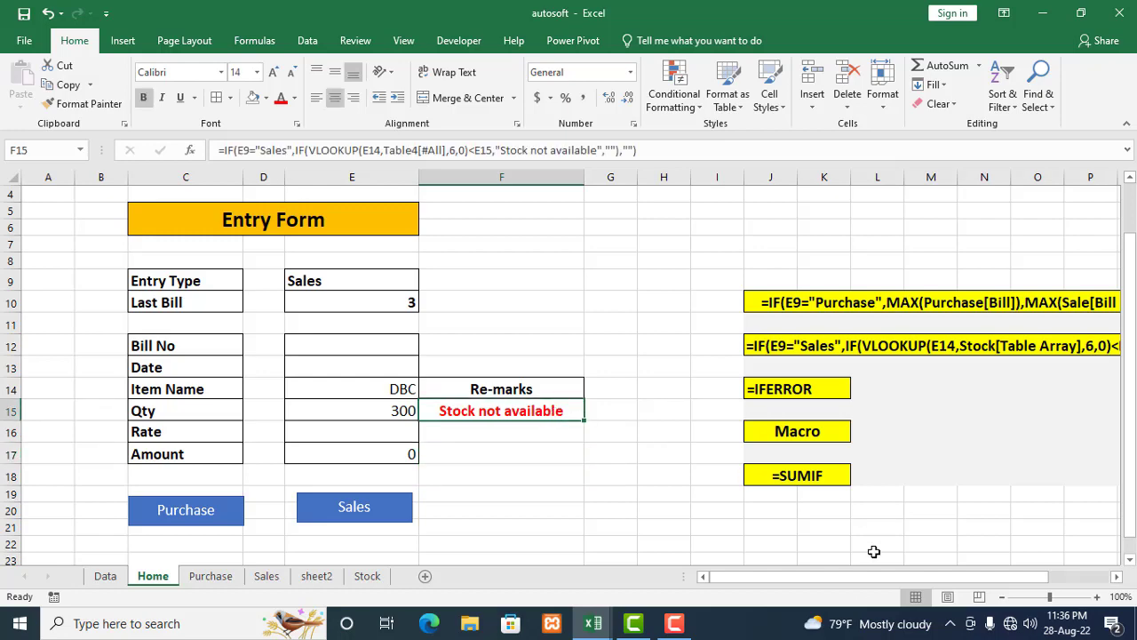
drag(861, 577, 922, 578)
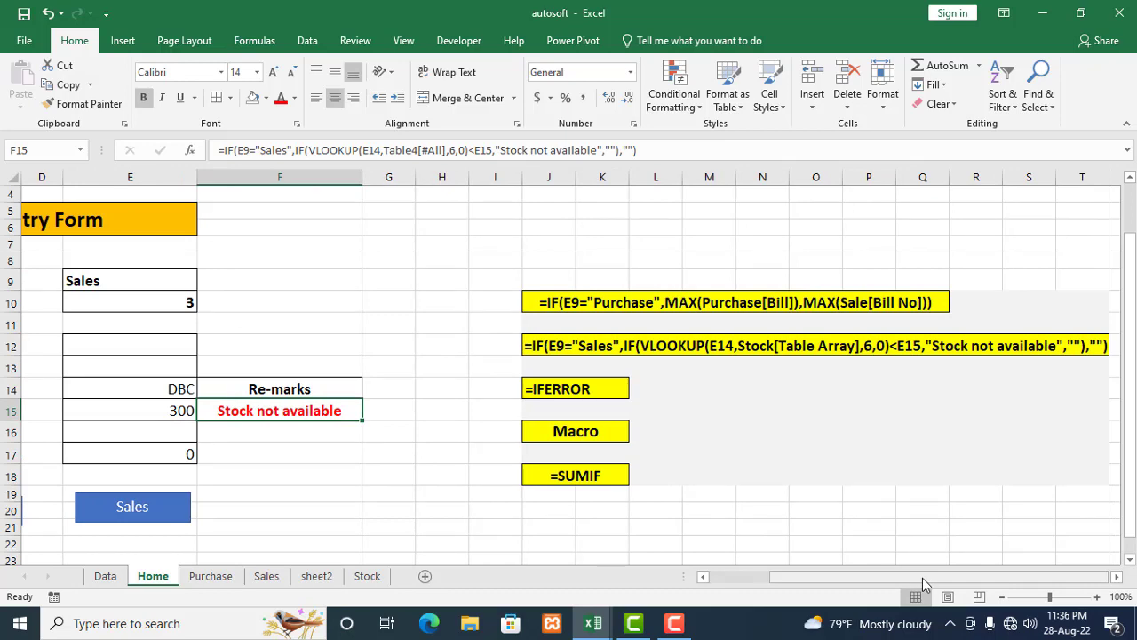
drag(921, 577, 844, 578)
click(564, 450)
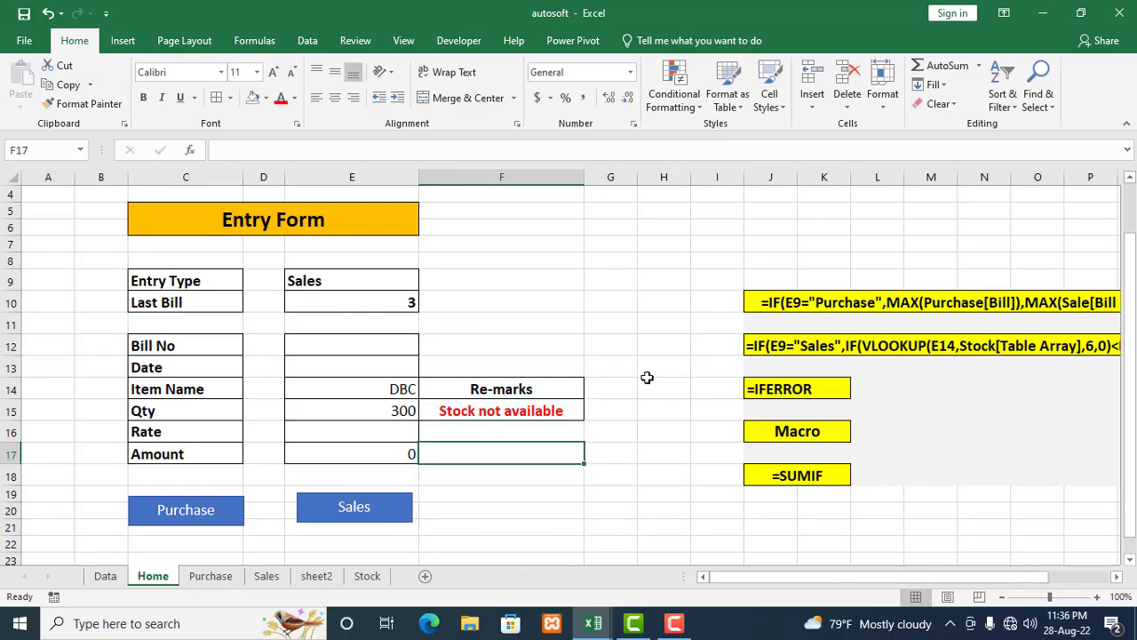
Review the Last Bill formula in E10 and the Re-marks formula in F15
scroll(647, 376, down, 1)
scroll(647, 376, up, 1)
click(391, 300)
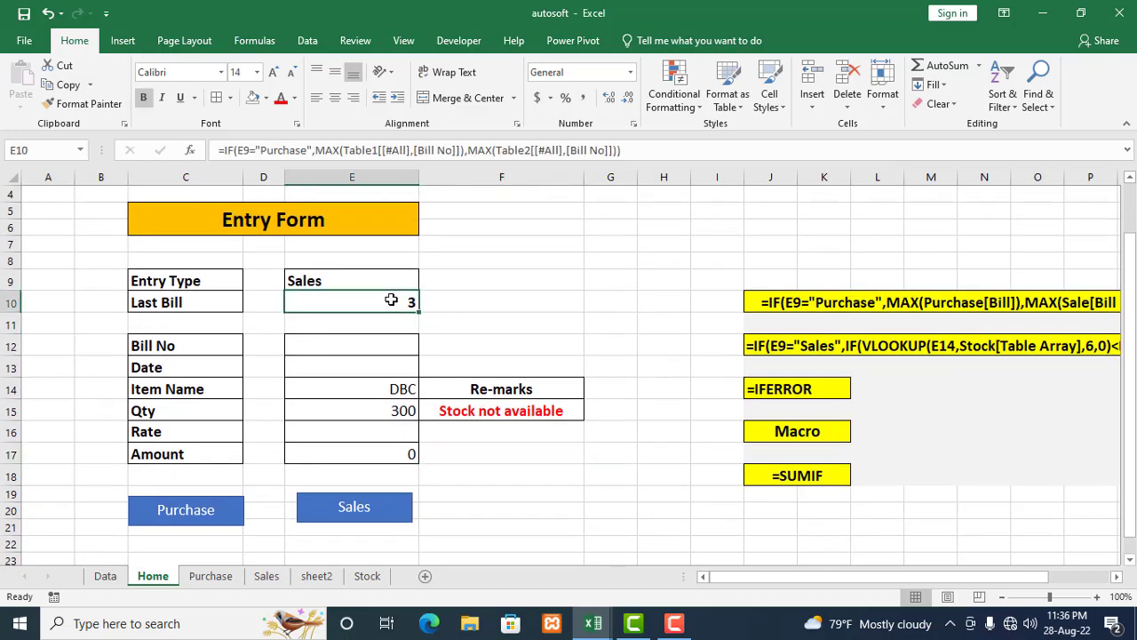
click(525, 409)
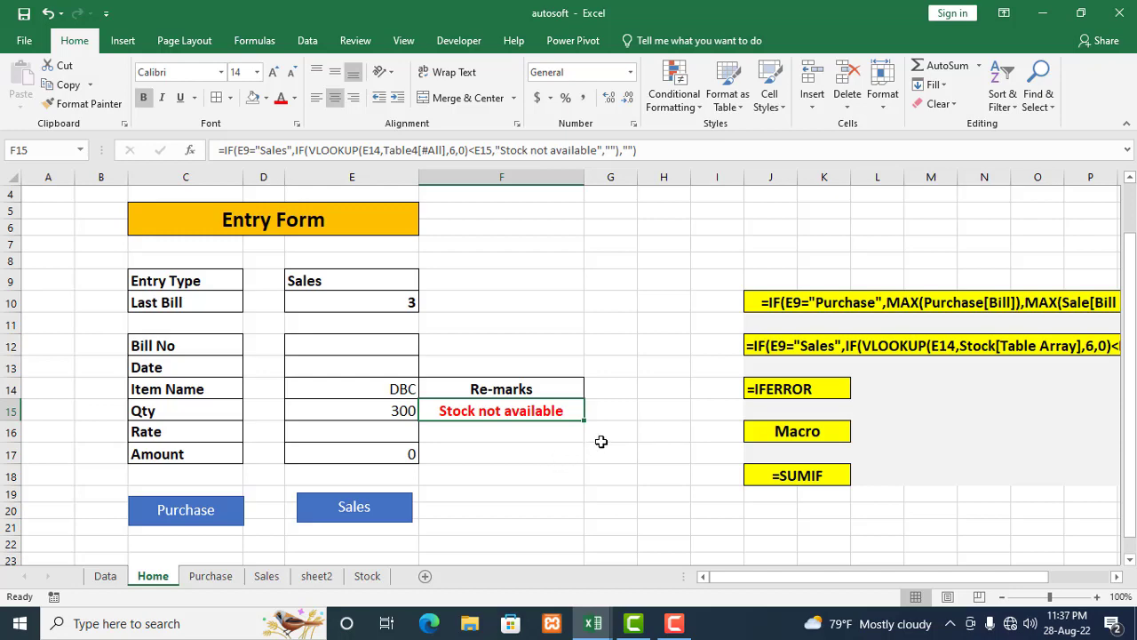
scroll(530, 448, down, 1)
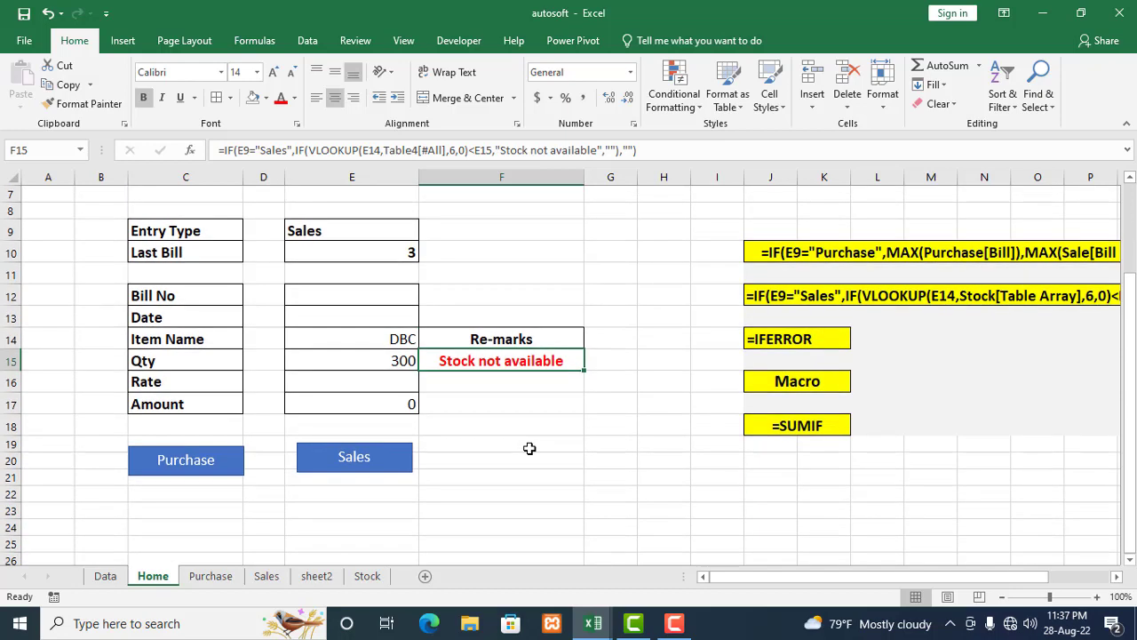
scroll(530, 448, up, 2)
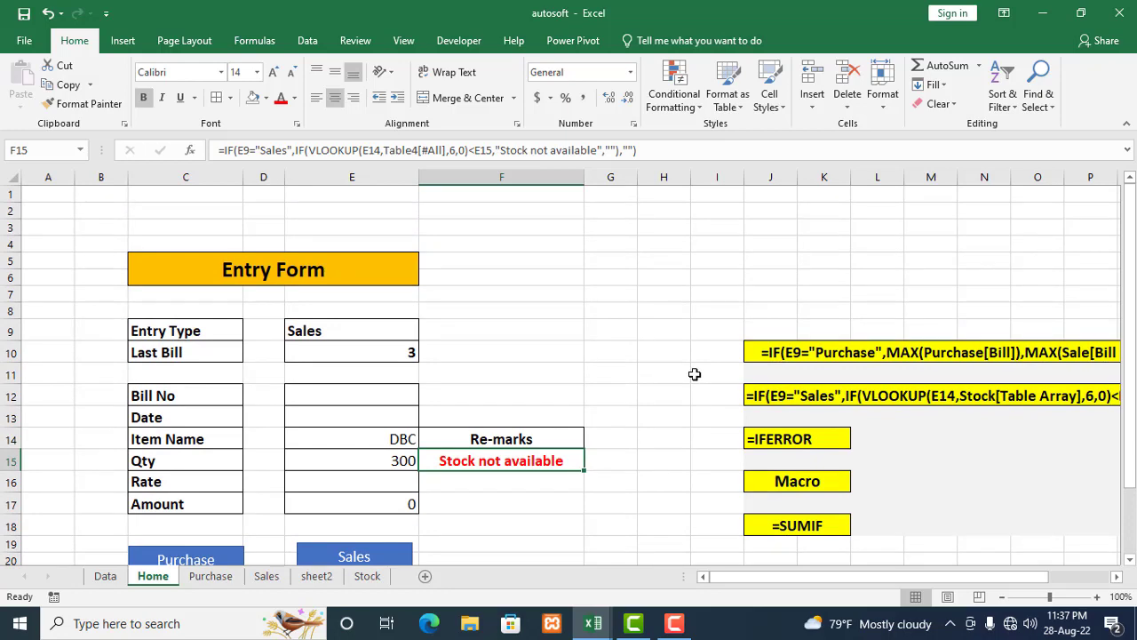
scroll(695, 374, down, 4)
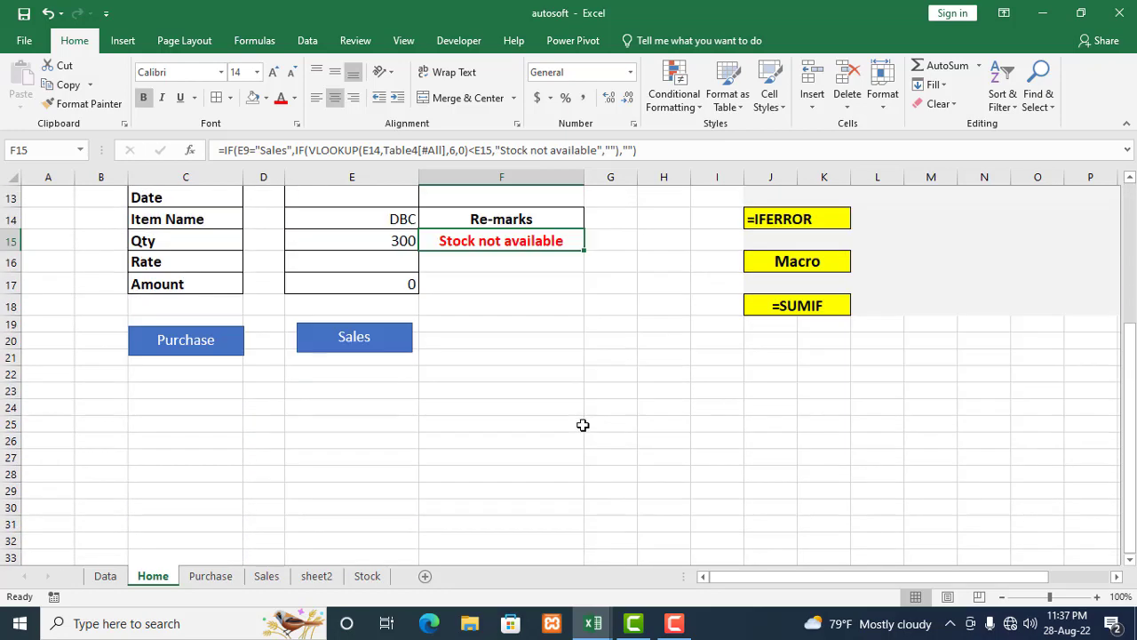
scroll(583, 424, up, 3)
scroll(583, 425, down, 1)
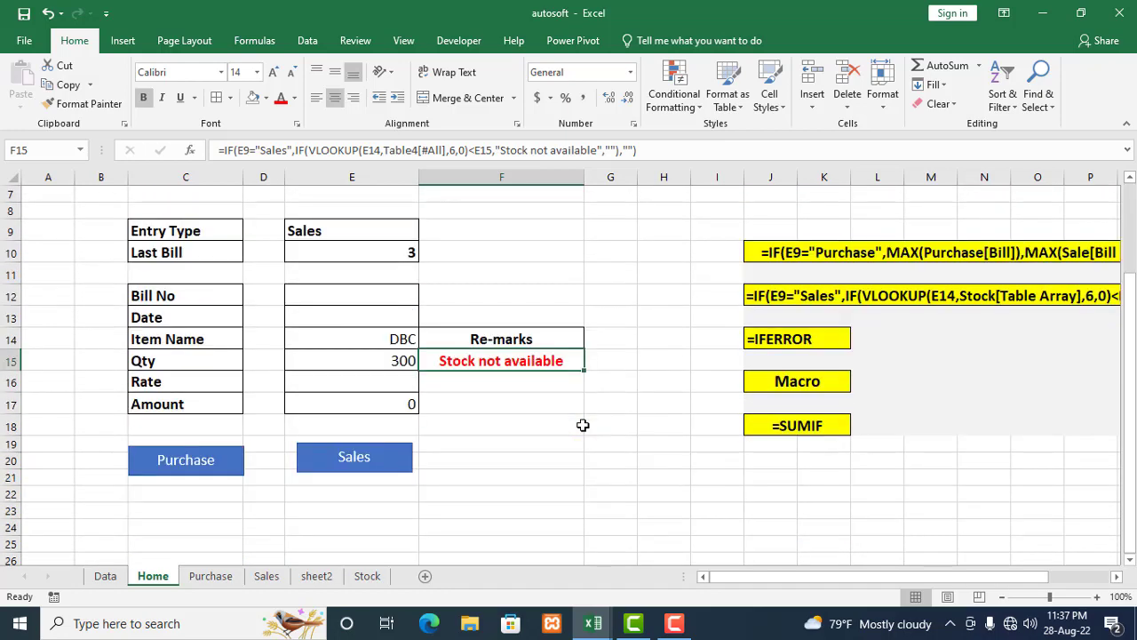
scroll(583, 425, down, 2)
scroll(583, 424, up, 2)
scroll(733, 462, up, 2)
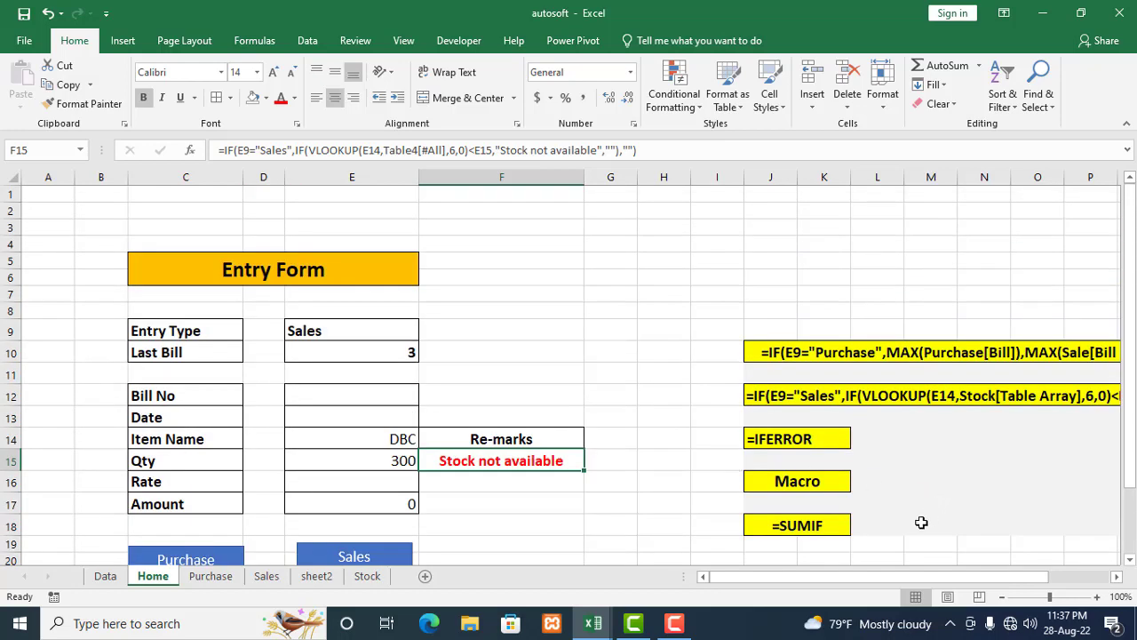
Examine the reference notes beside the entry form for Last Bill, Re-marks, IFERROR, Macro and SUMIF
drag(866, 577, 949, 575)
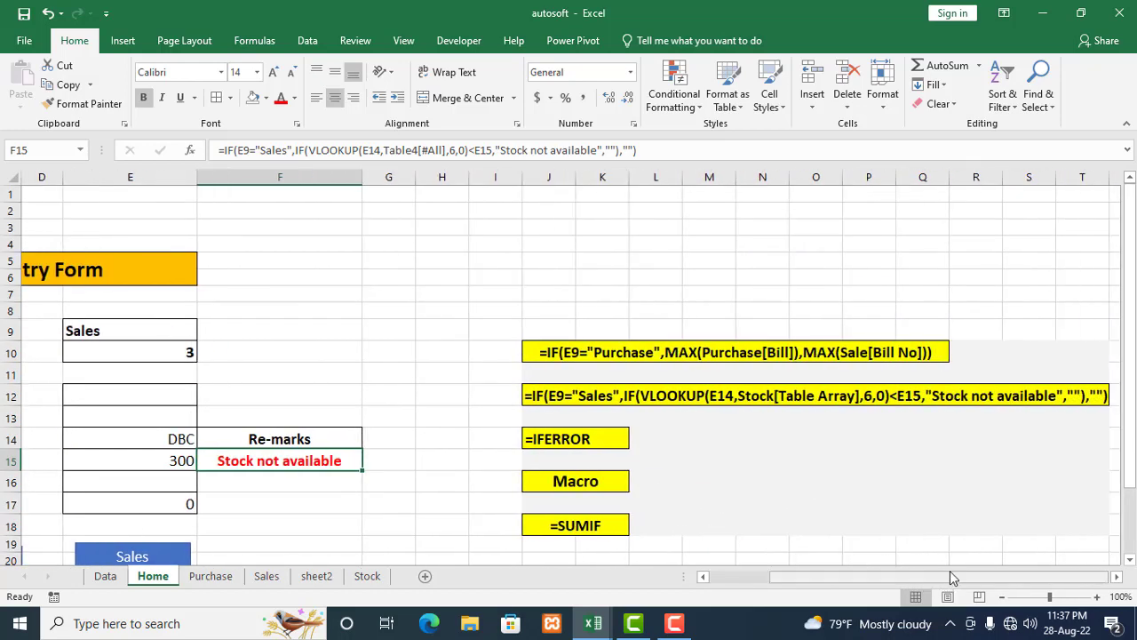
click(556, 353)
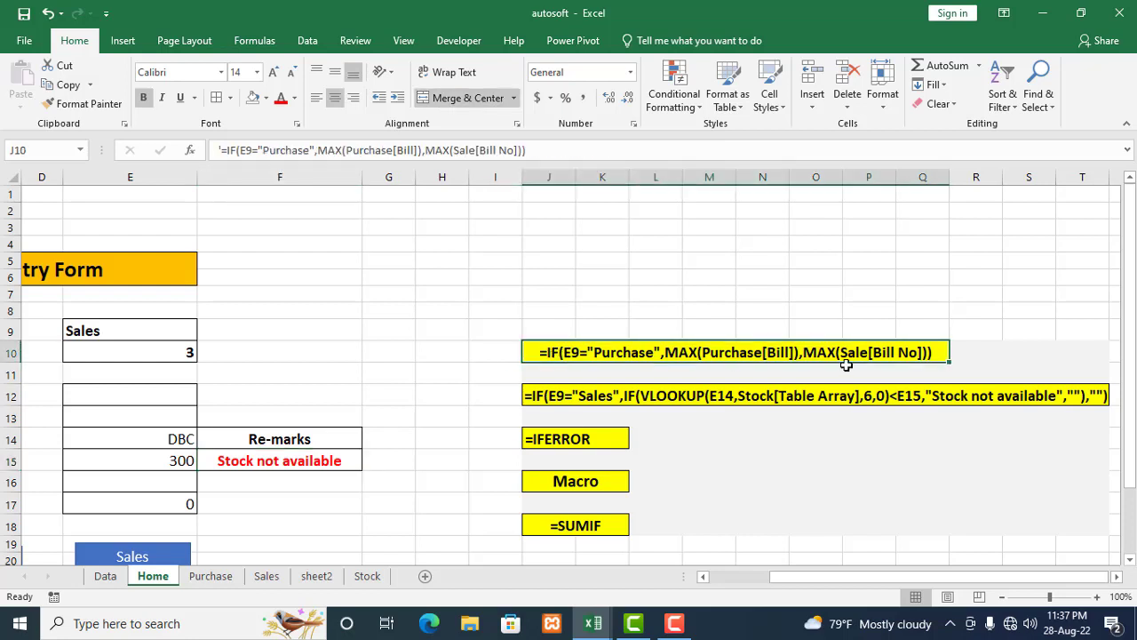
click(545, 397)
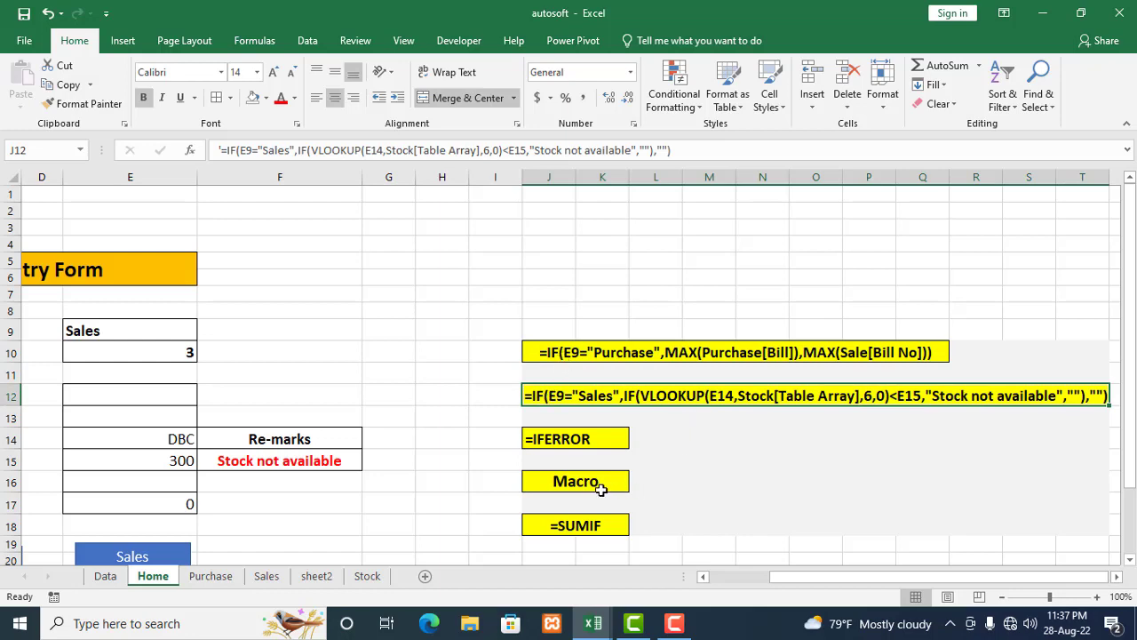
click(598, 487)
scroll(764, 479, down, 1)
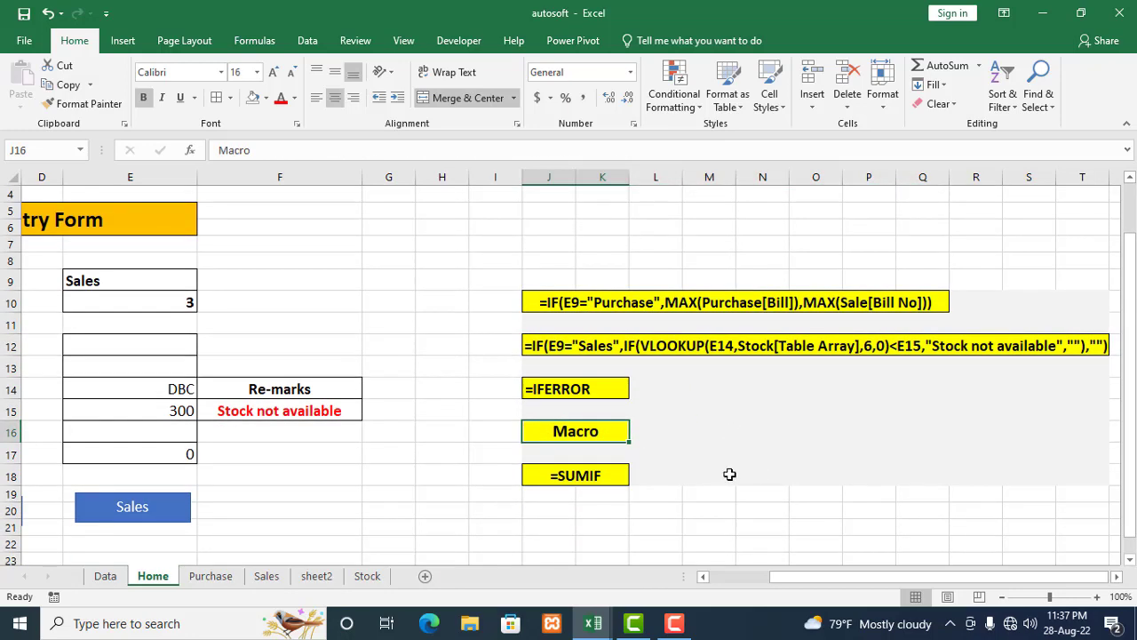
click(605, 475)
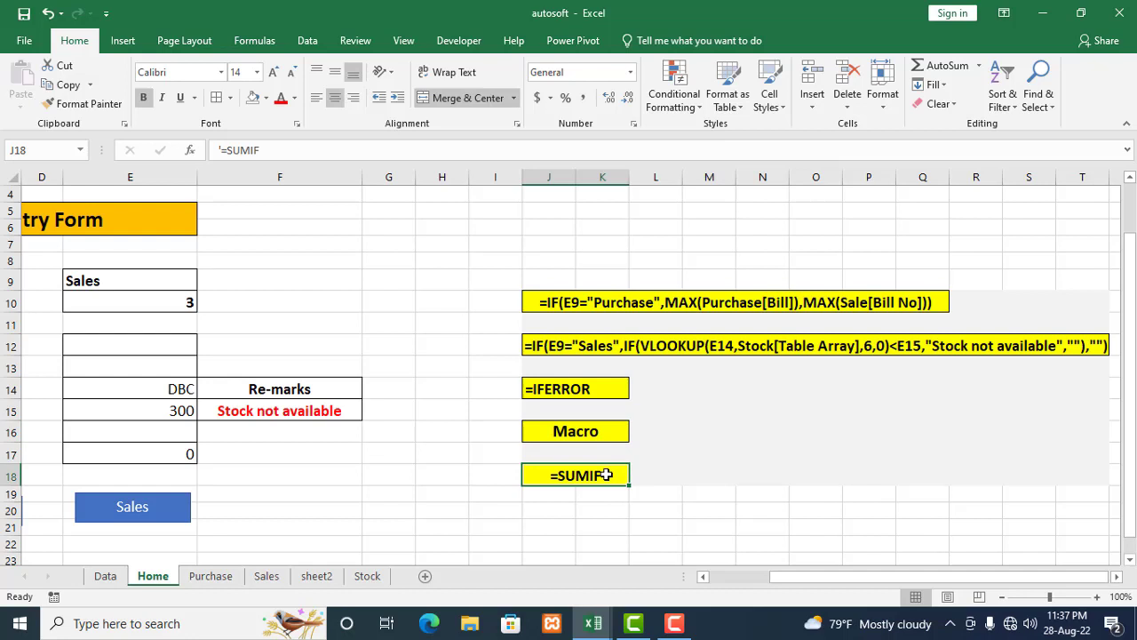
click(552, 388)
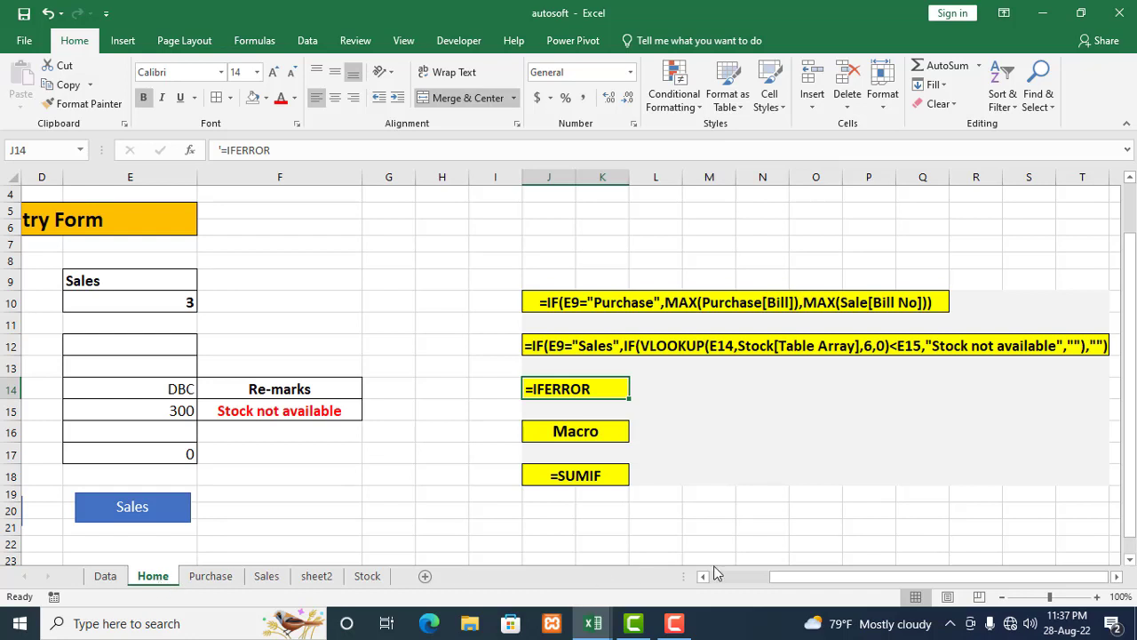
drag(779, 583, 713, 587)
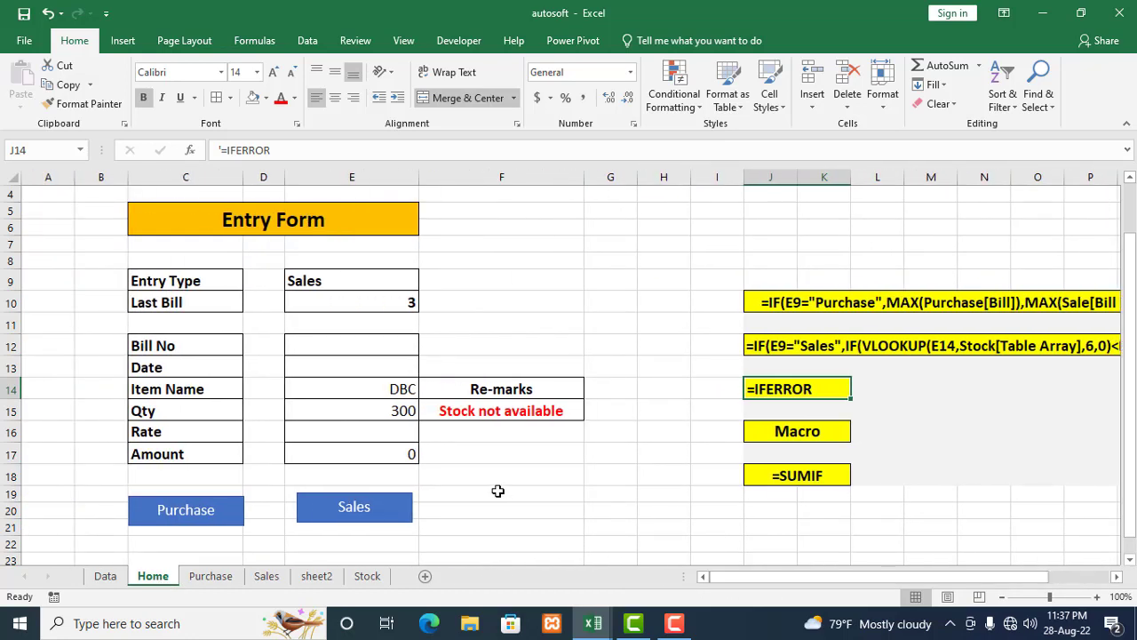
Wrap the Amount formula in E17 in IFERROR with an empty string as the error value: =IFERROR(E15*E16,"")
click(367, 455)
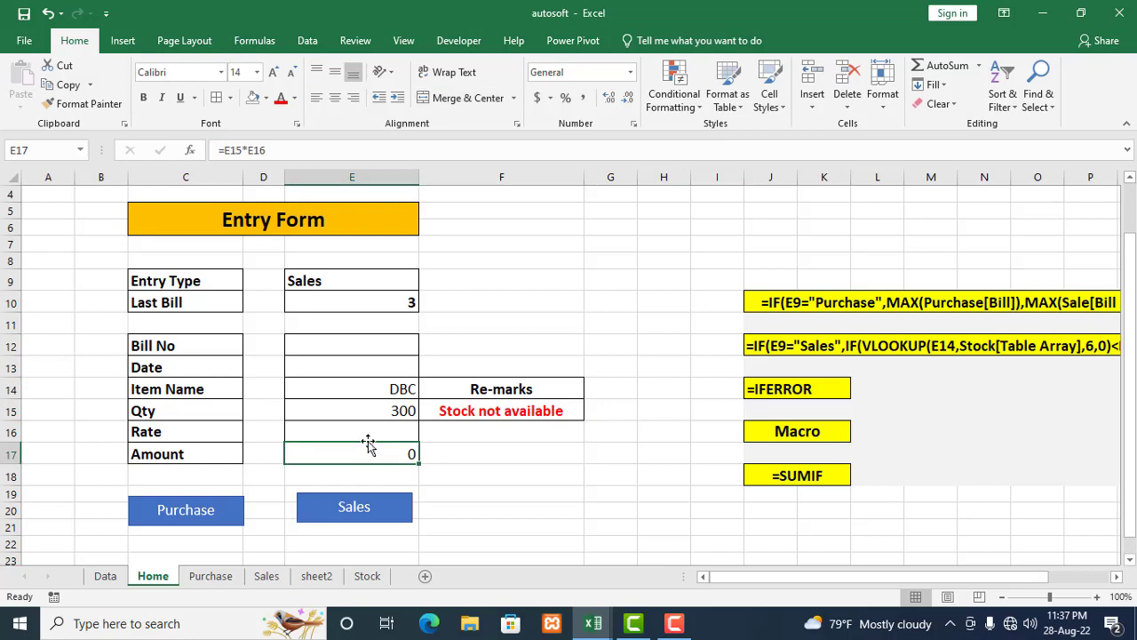
click(371, 437)
click(391, 453)
click(224, 150)
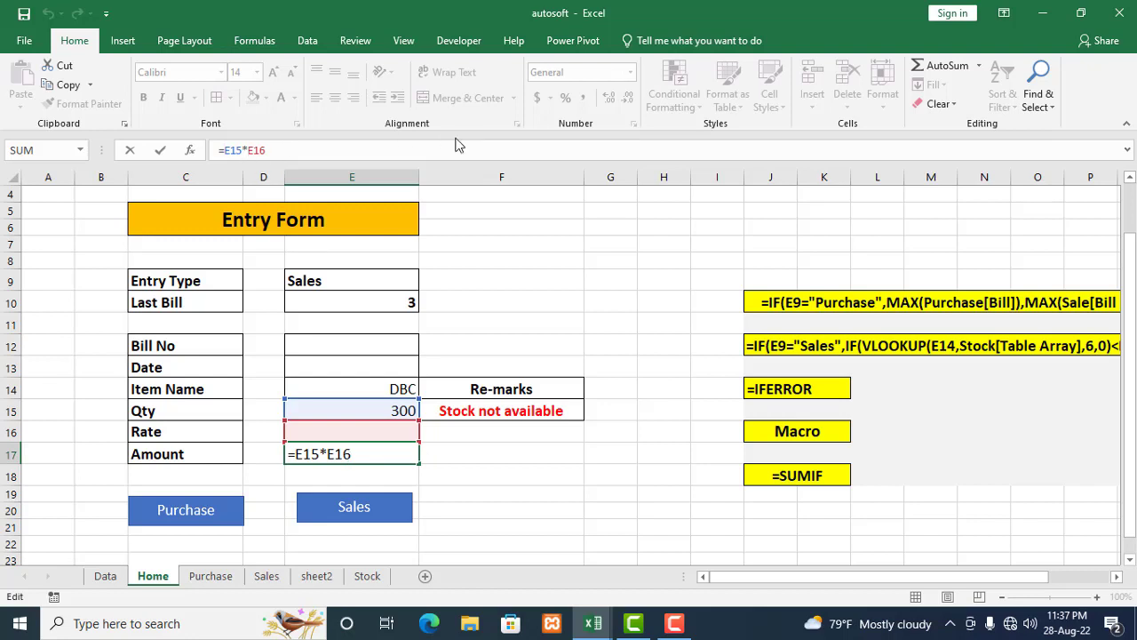
text(if)
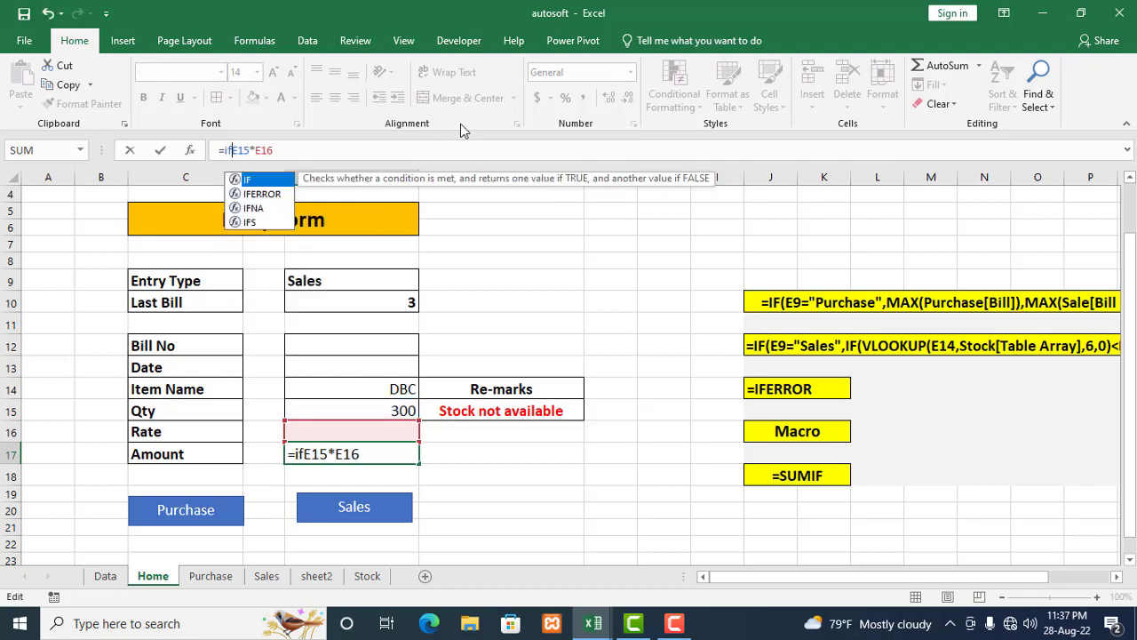
double_click(248, 194)
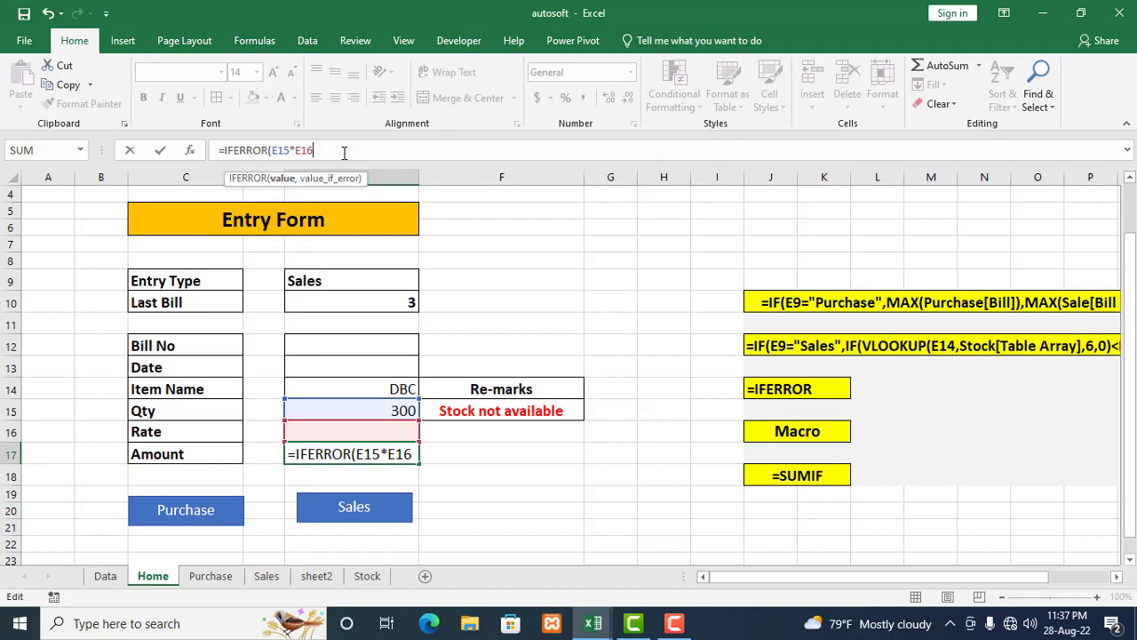
text(,"")
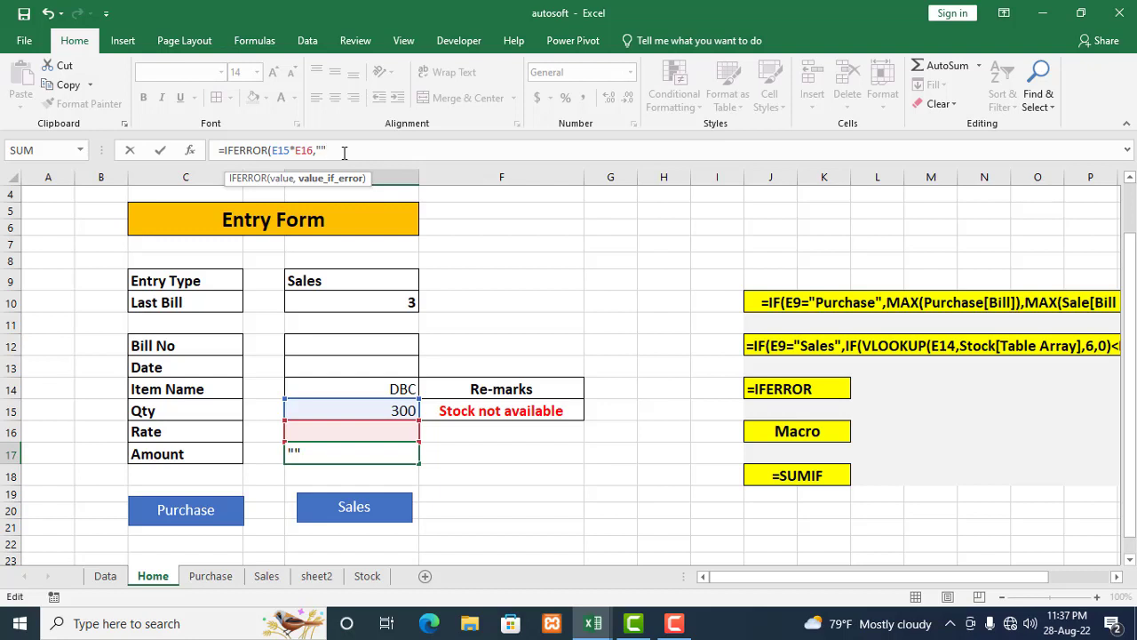
text())
key(Return)
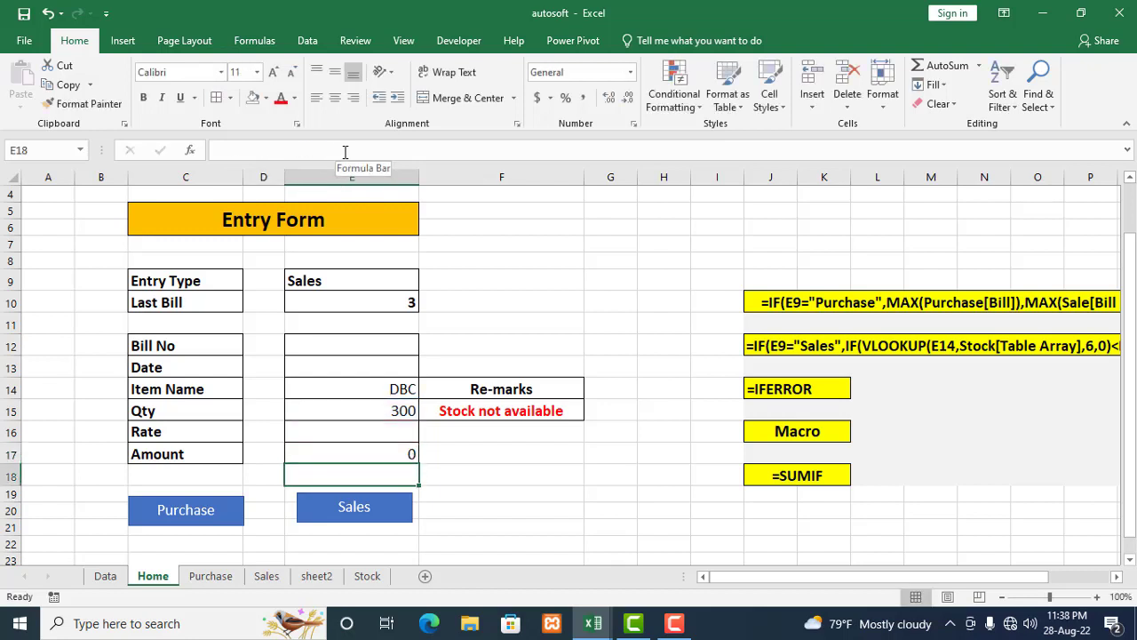
Apply the Comma Style number format to the Amount in E17
click(473, 471)
click(413, 456)
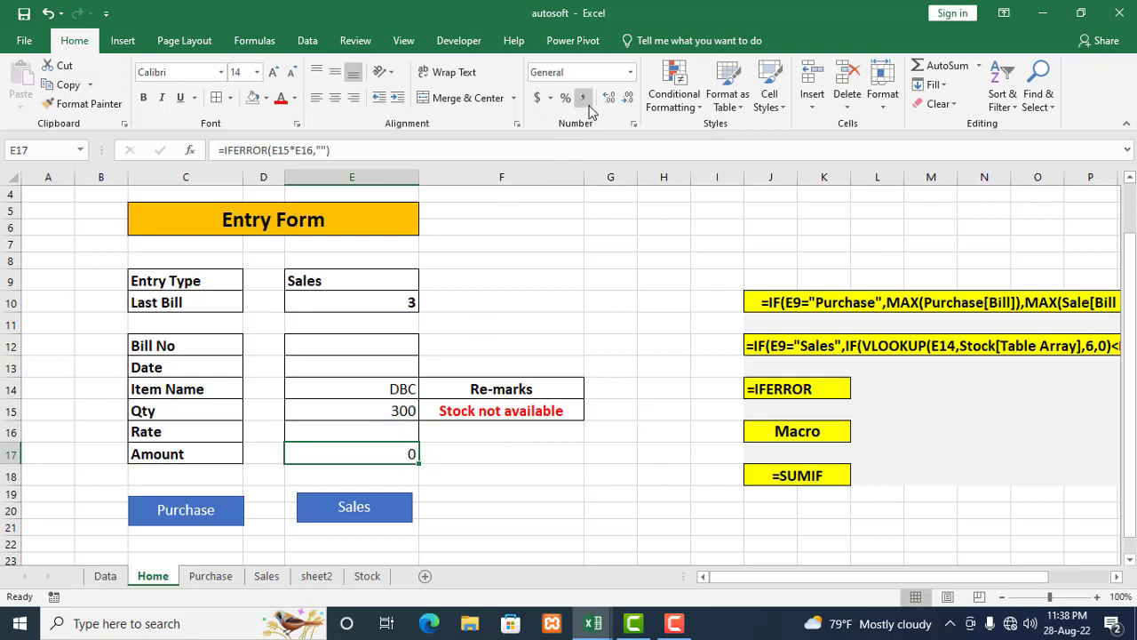
click(649, 261)
scroll(546, 492, down, 2)
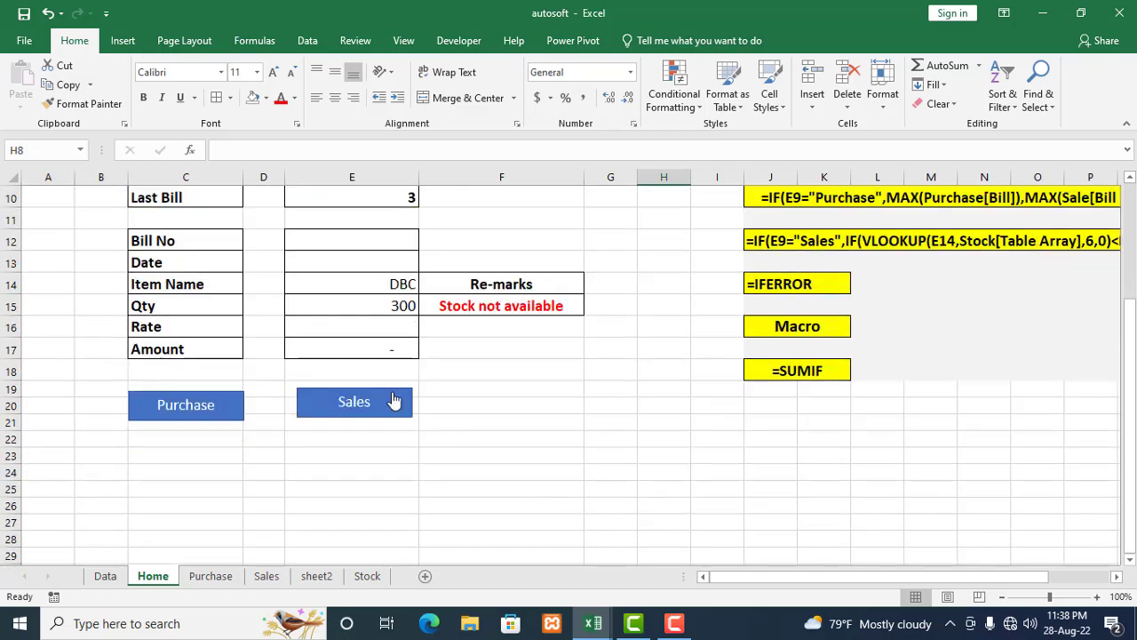
click(376, 347)
click(604, 405)
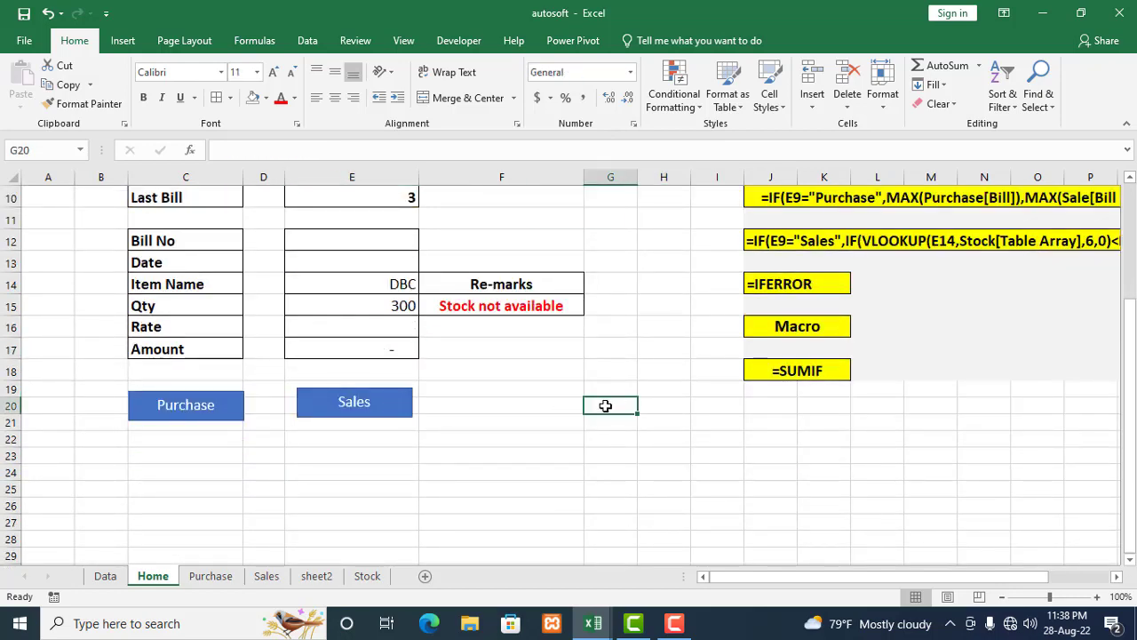
scroll(605, 406, up, 1)
click(397, 399)
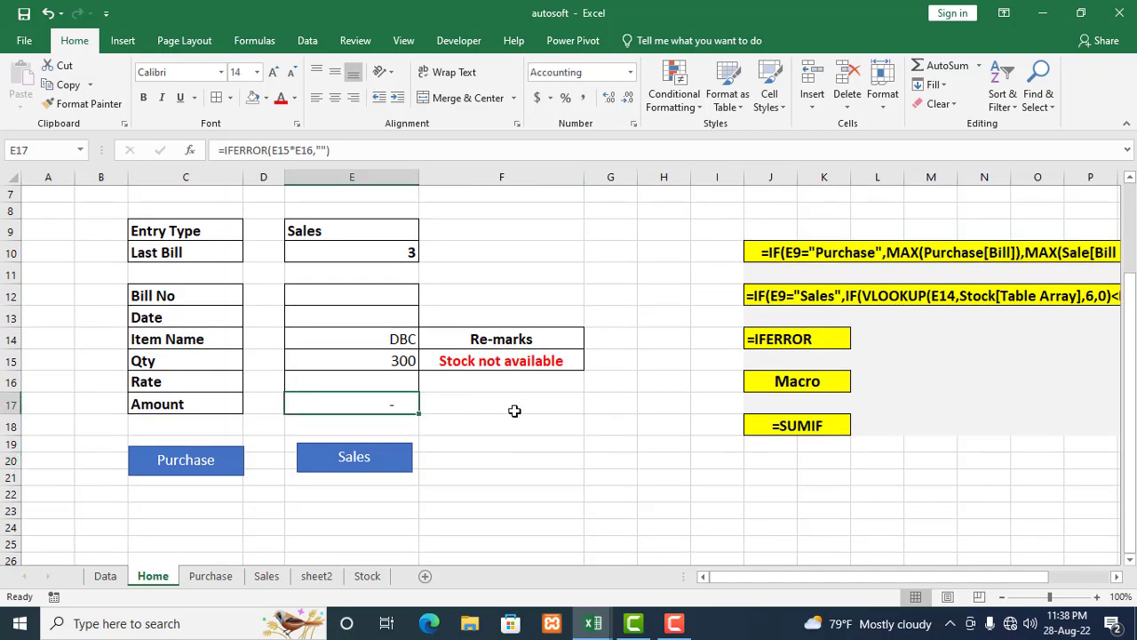
scroll(515, 411, up, 1)
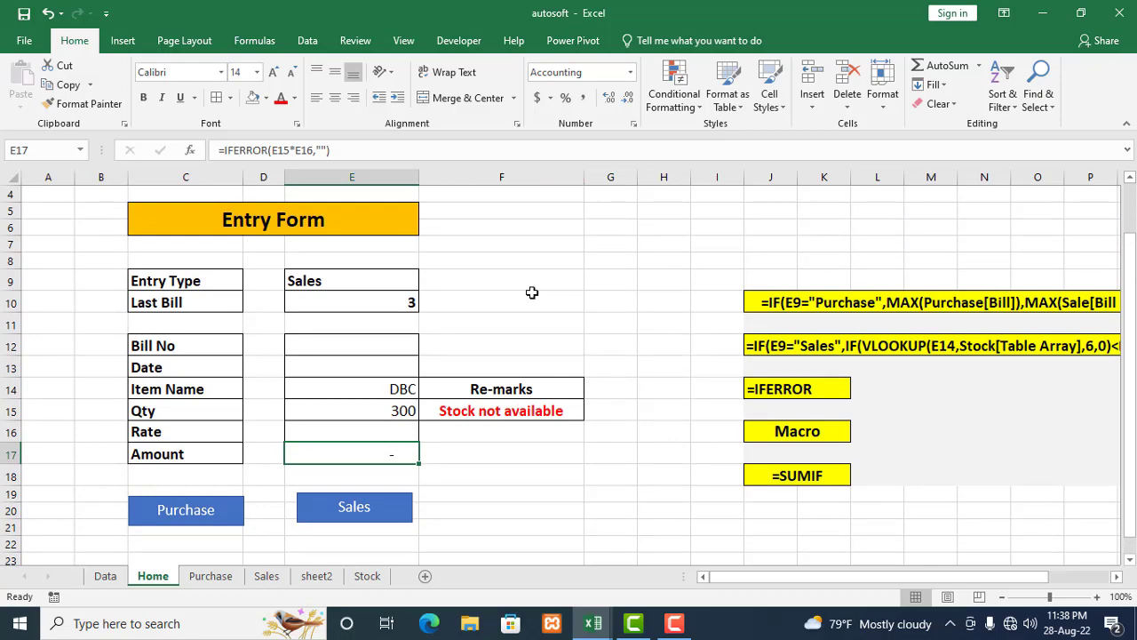
scroll(532, 292, down, 2)
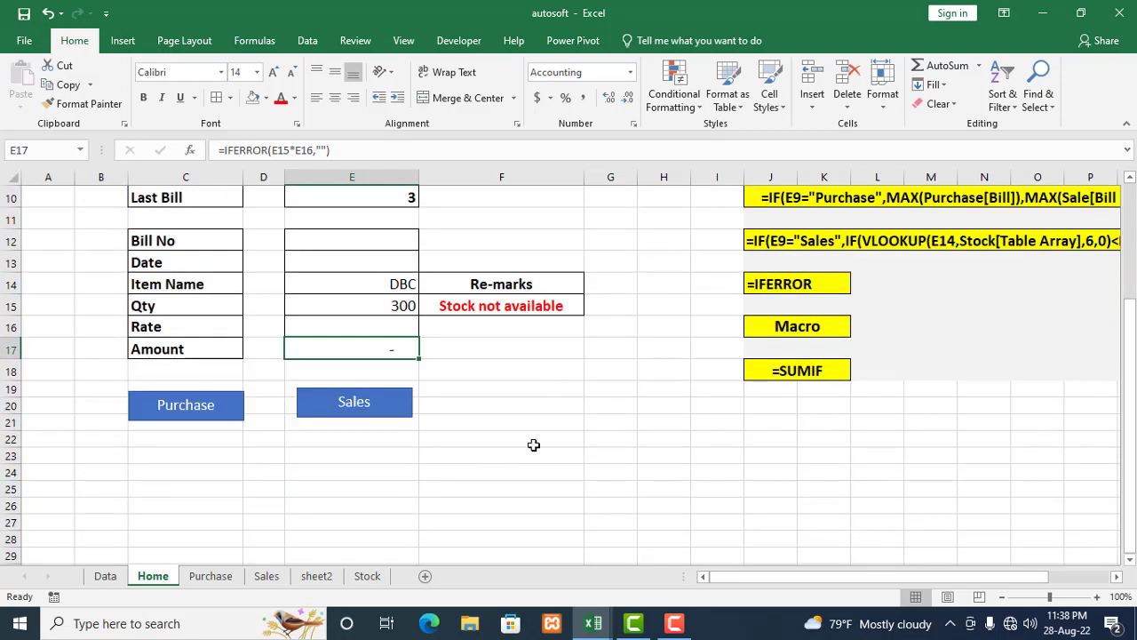
scroll(533, 444, up, 2)
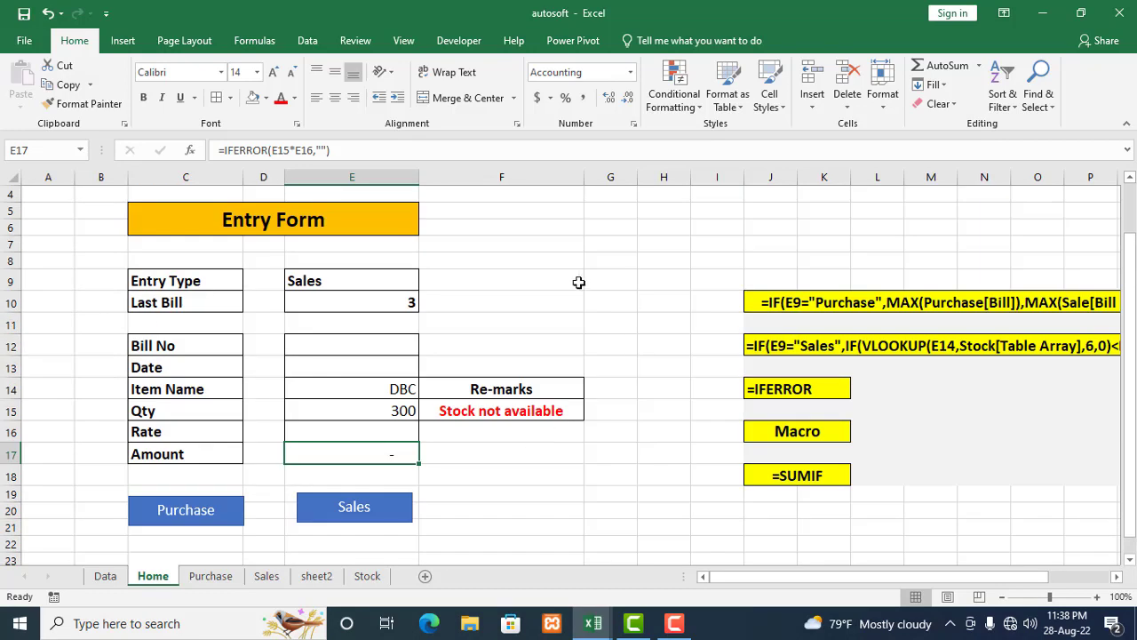
scroll(579, 282, down, 1)
scroll(578, 283, down, 2)
scroll(578, 282, up, 3)
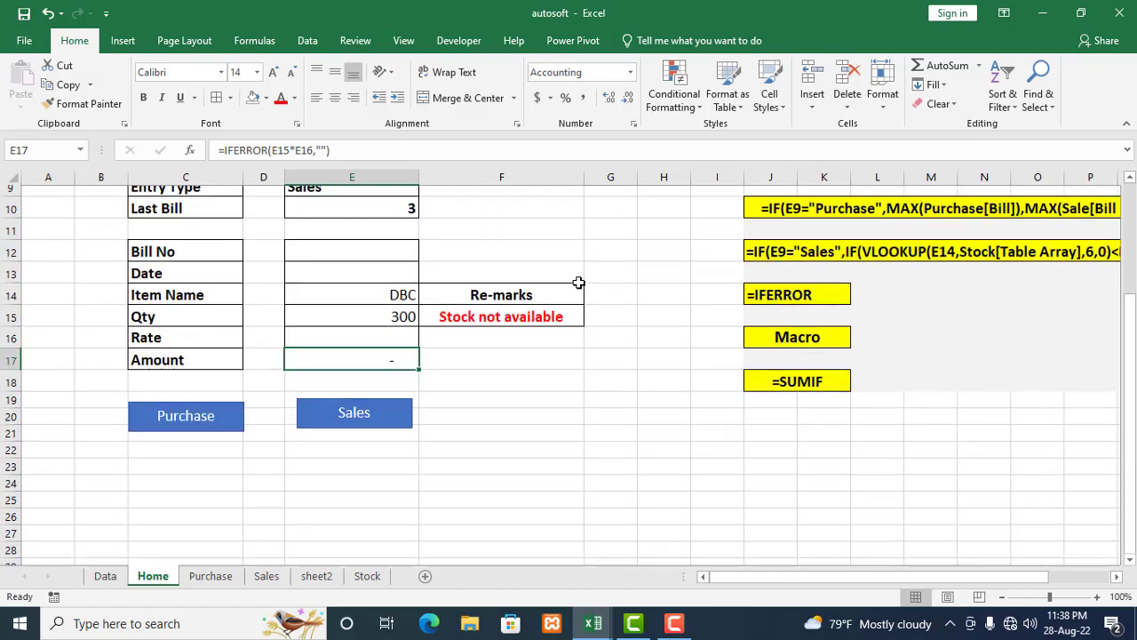
click(676, 627)
click(858, 531)
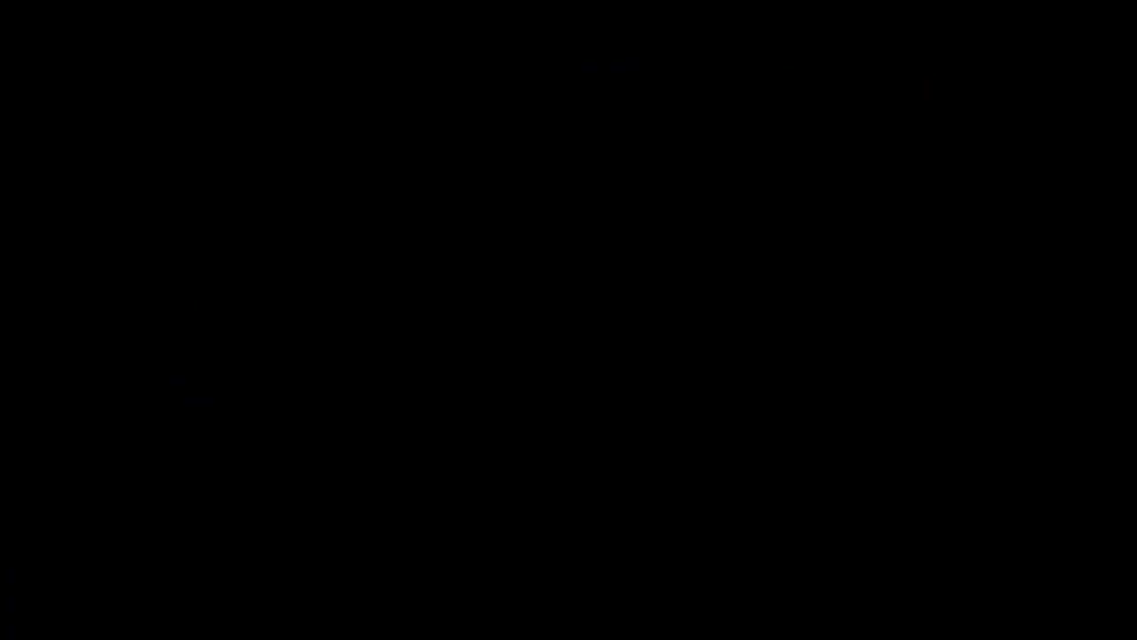